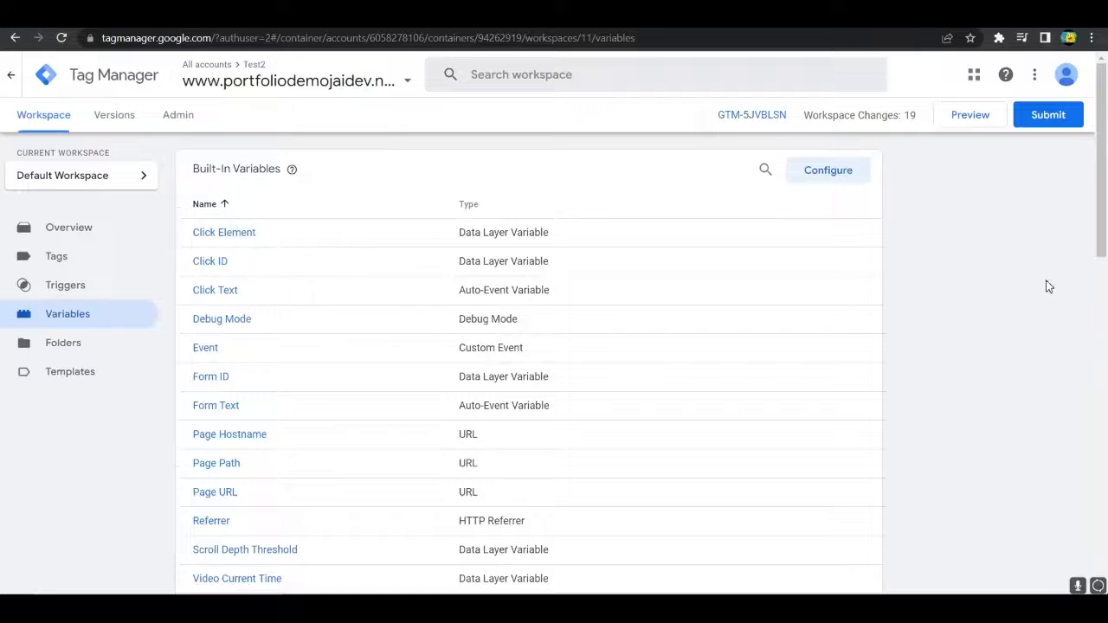
{"action": "scroll", "coordinate": [895, 257], "scroll_direction": "down", "scroll_amount": 7}
{"action": "left_click", "coordinate": [851, 184]}
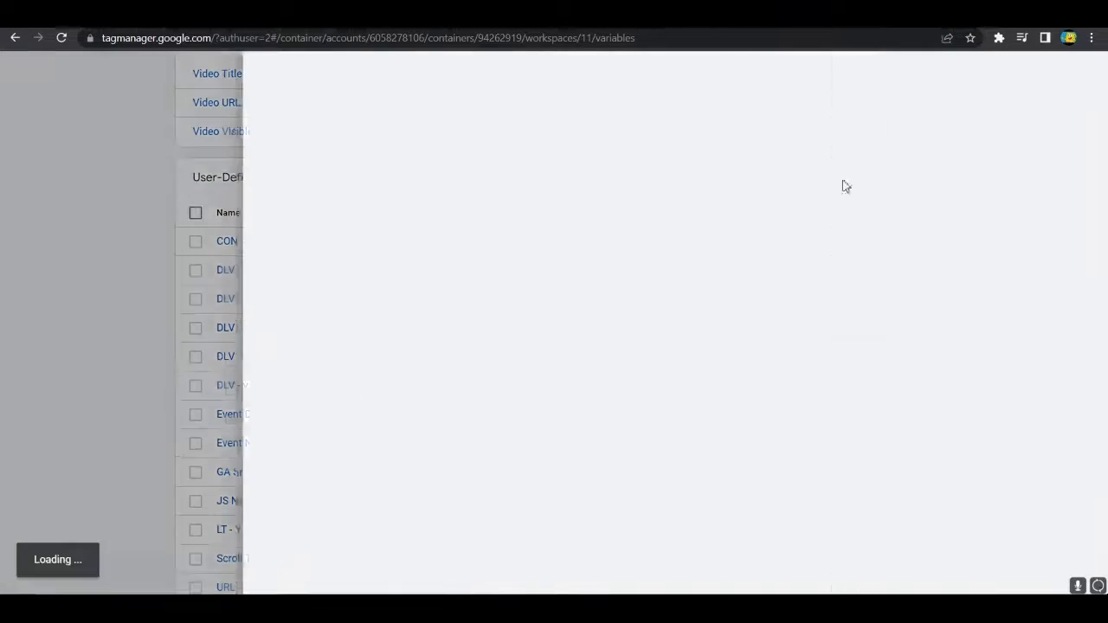
{"action": "left_click", "coordinate": [771, 227]}
{"action": "scroll", "coordinate": [961, 350], "scroll_direction": "down", "scroll_amount": 7}
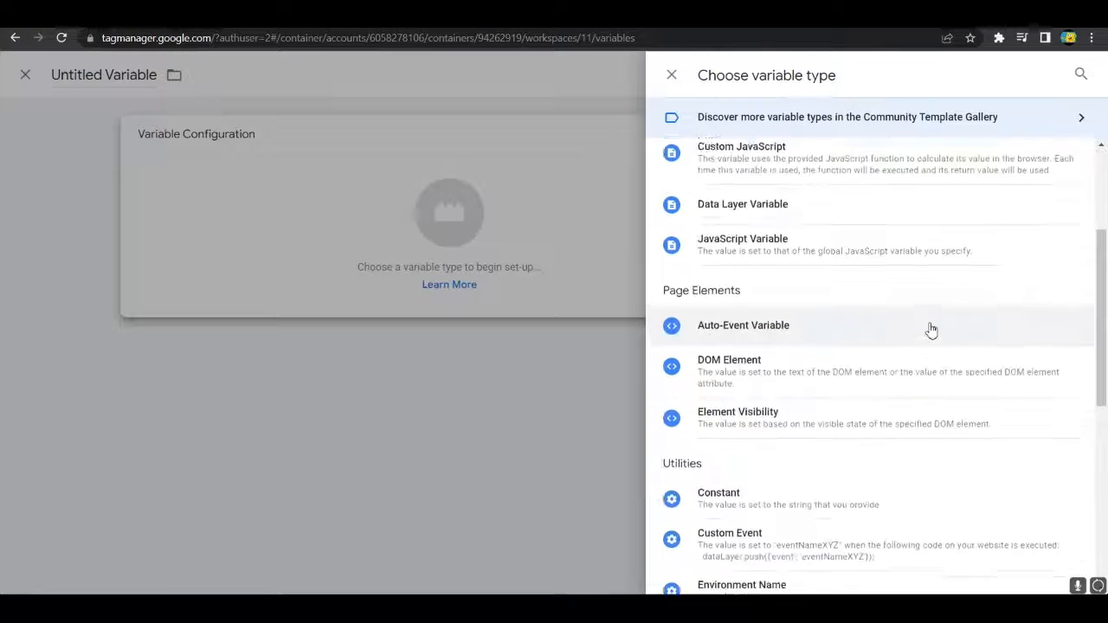
{"action": "scroll", "coordinate": [915, 341], "scroll_direction": "up", "scroll_amount": 3}
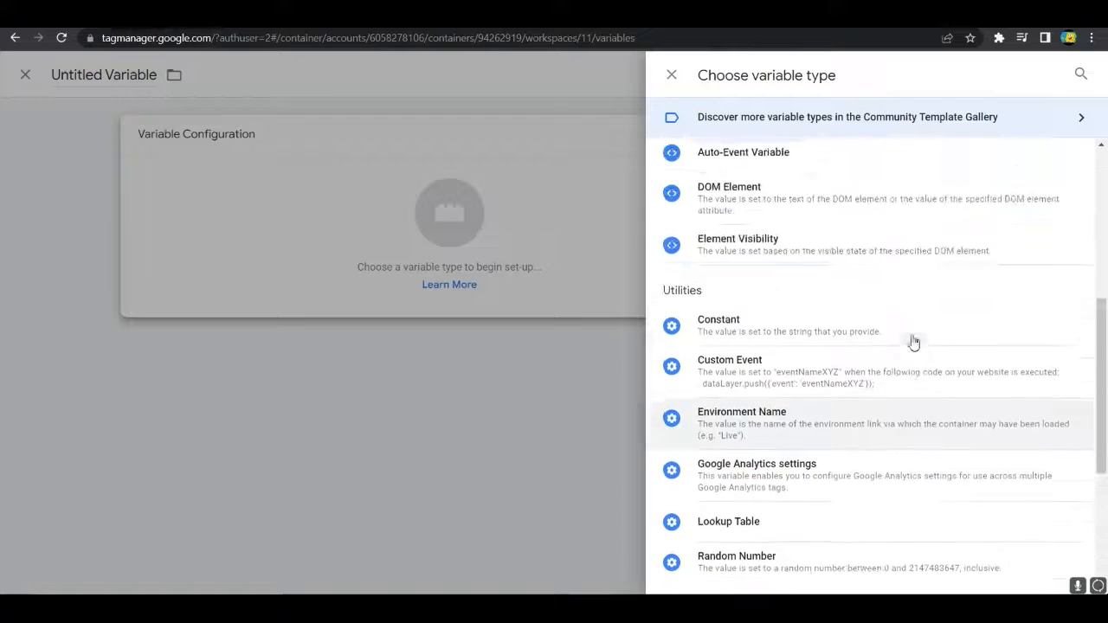
{"action": "scroll", "coordinate": [900, 338], "scroll_direction": "down", "scroll_amount": 3}
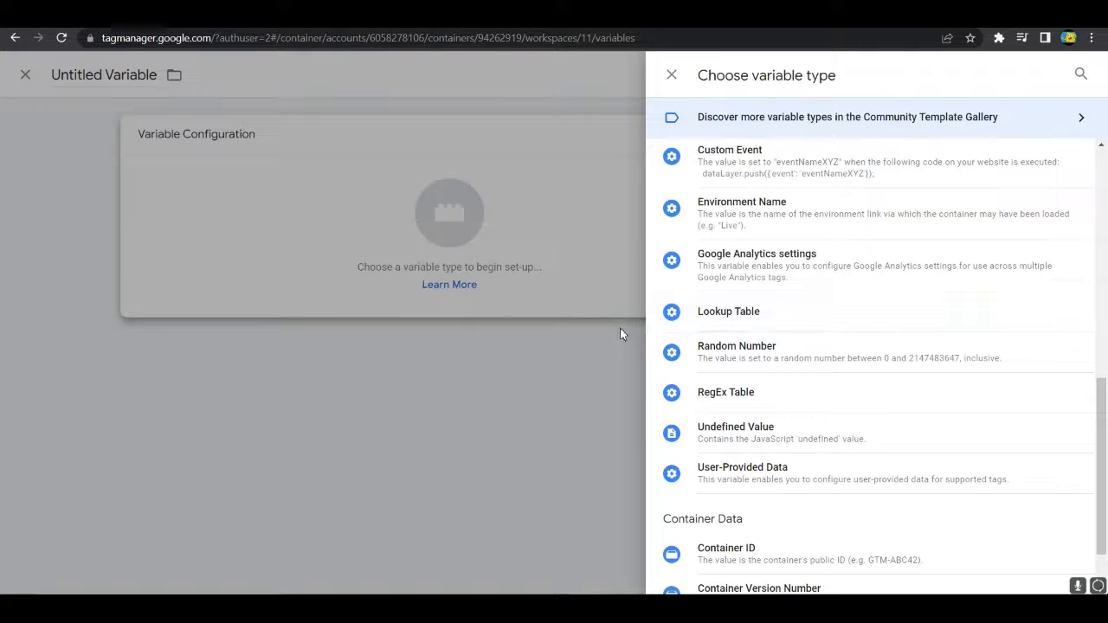
{"action": "left_click", "coordinate": [704, 321]}
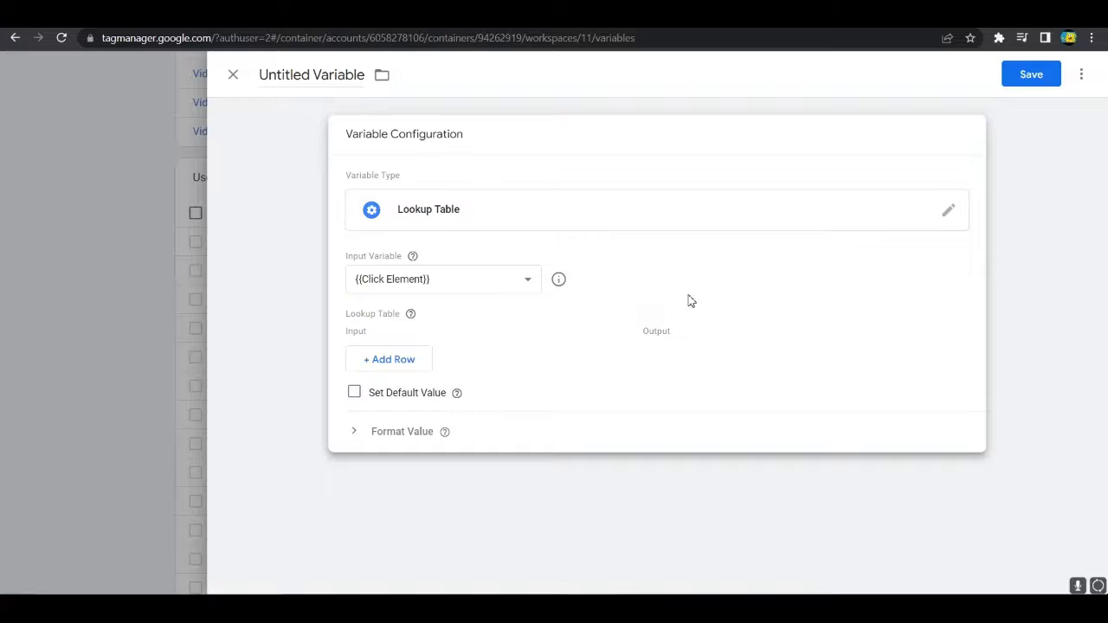
{"action": "mouse_move", "coordinate": [422, 405]}
{"action": "left_click", "coordinate": [233, 74]}
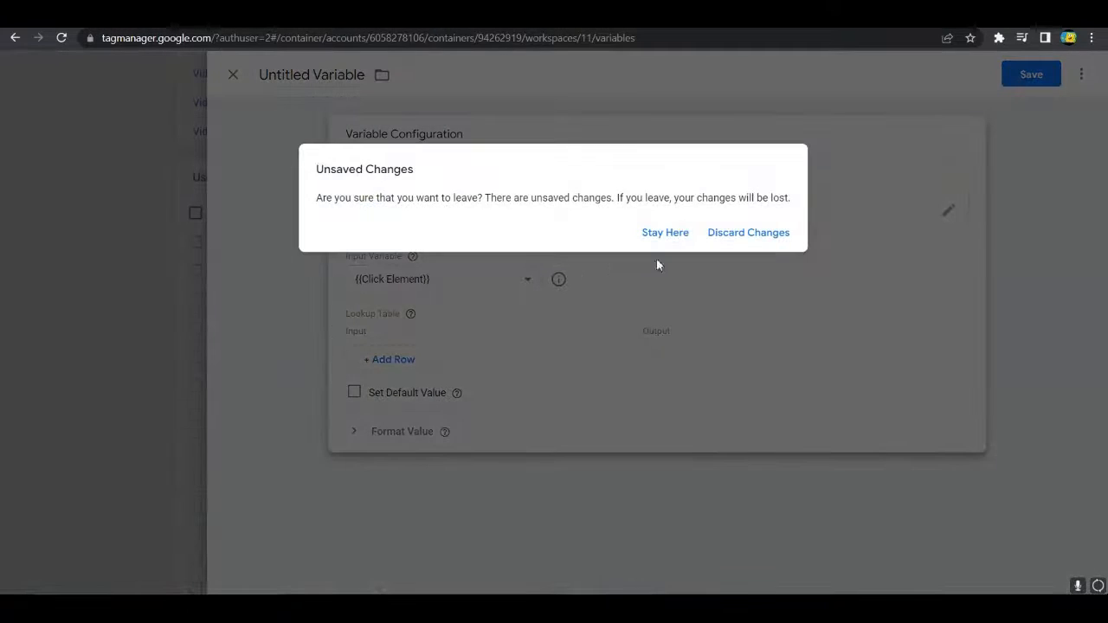
{"action": "left_click", "coordinate": [735, 234]}
Examine the configuration of the user-defined variable URL - ca, including its component type and query key, and close it.
{"action": "scroll", "coordinate": [337, 384], "scroll_direction": "down", "scroll_amount": 3}
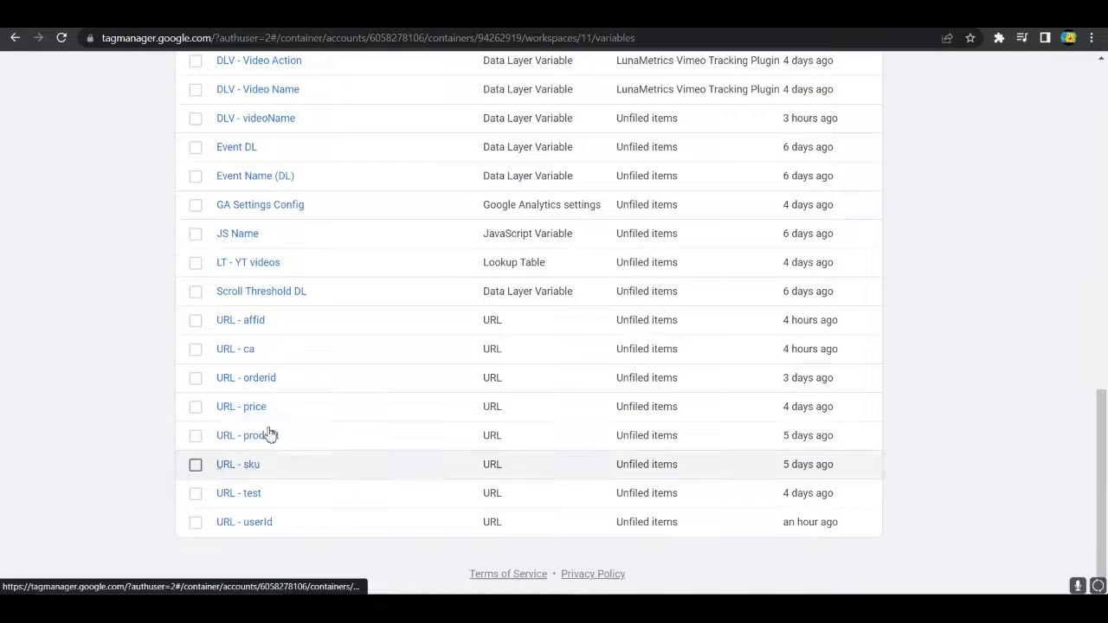
{"action": "left_click", "coordinate": [231, 349]}
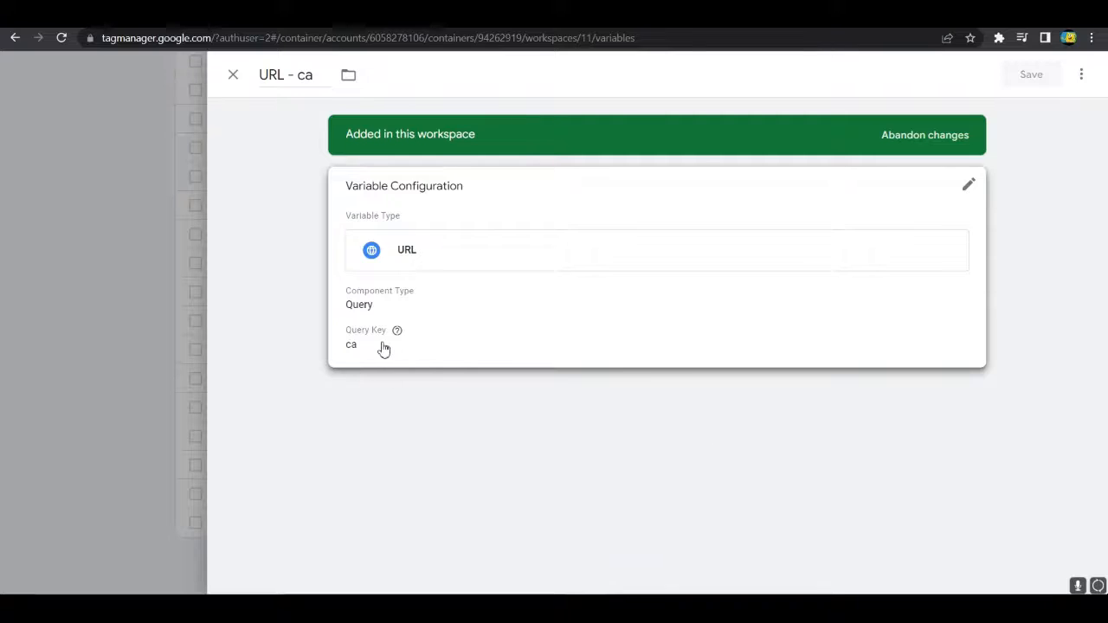
{"action": "left_click", "coordinate": [233, 78]}
Create a new user-defined variable with Lookup Table as its variable type.
{"action": "scroll", "coordinate": [225, 295], "scroll_direction": "up", "scroll_amount": 3}
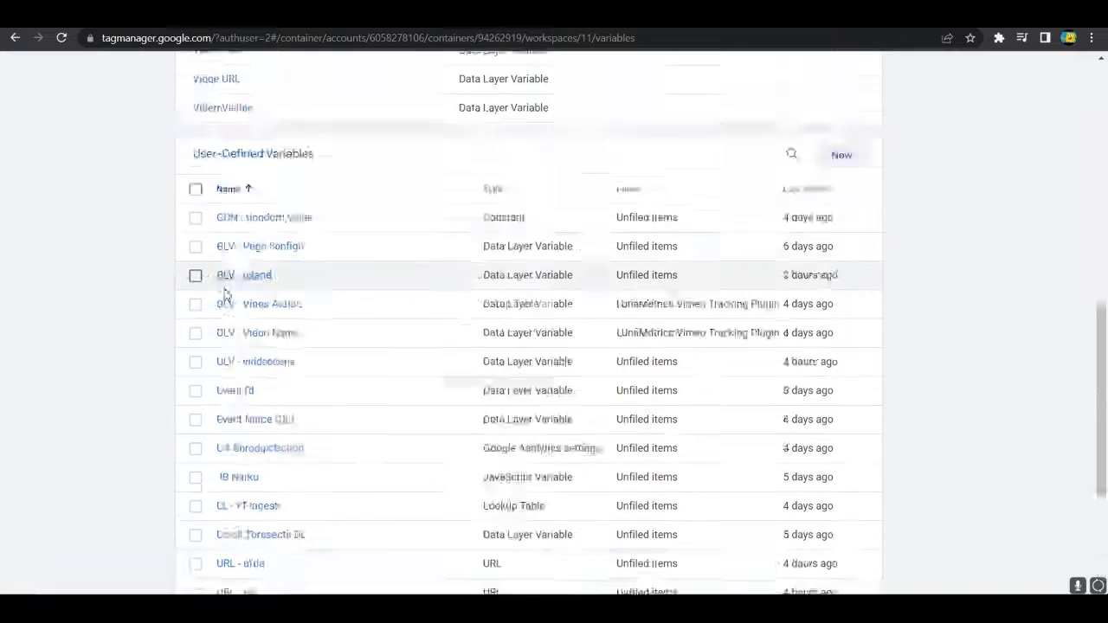
{"action": "scroll", "coordinate": [230, 272], "scroll_direction": "up", "scroll_amount": 3}
{"action": "scroll", "coordinate": [230, 272], "scroll_direction": "down", "scroll_amount": 3}
{"action": "left_click", "coordinate": [833, 205]}
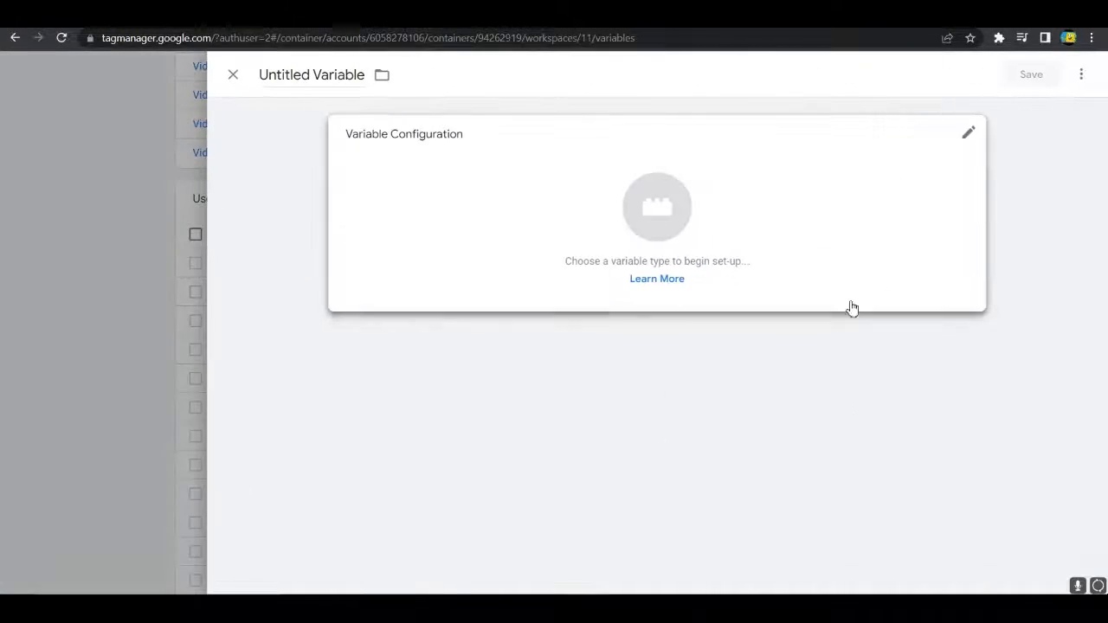
{"action": "left_click", "coordinate": [851, 308]}
{"action": "scroll", "coordinate": [796, 294], "scroll_direction": "down", "scroll_amount": 6}
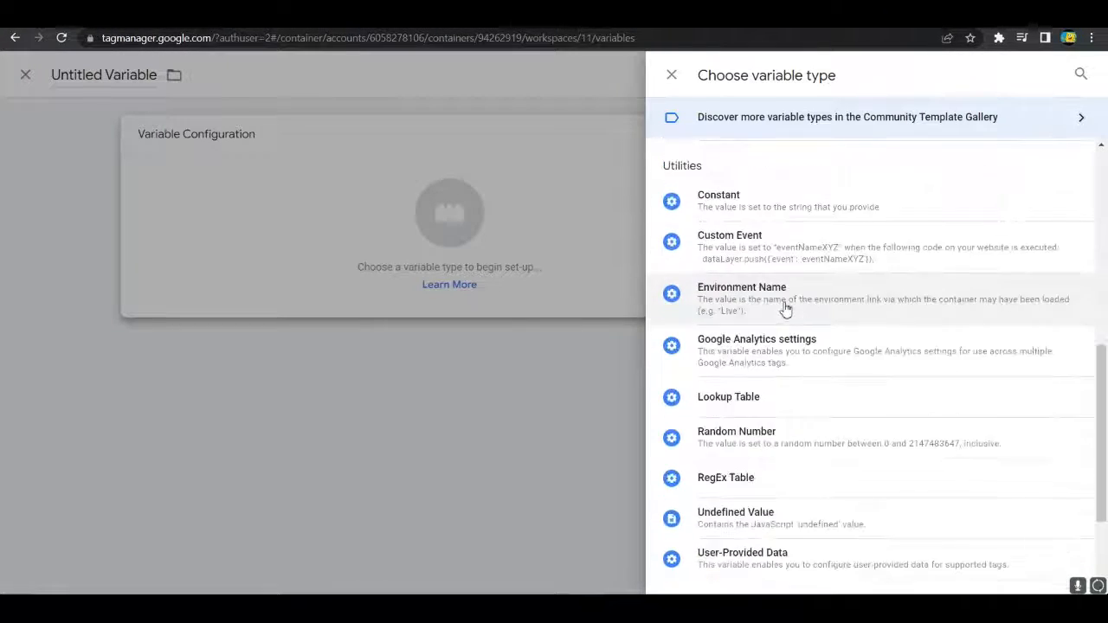
{"action": "scroll", "coordinate": [779, 321], "scroll_direction": "down", "scroll_amount": 1}
{"action": "left_click", "coordinate": [769, 337]}
Set the lookup table's input variable to {{URL - ca}}.
{"action": "left_click", "coordinate": [433, 281]}
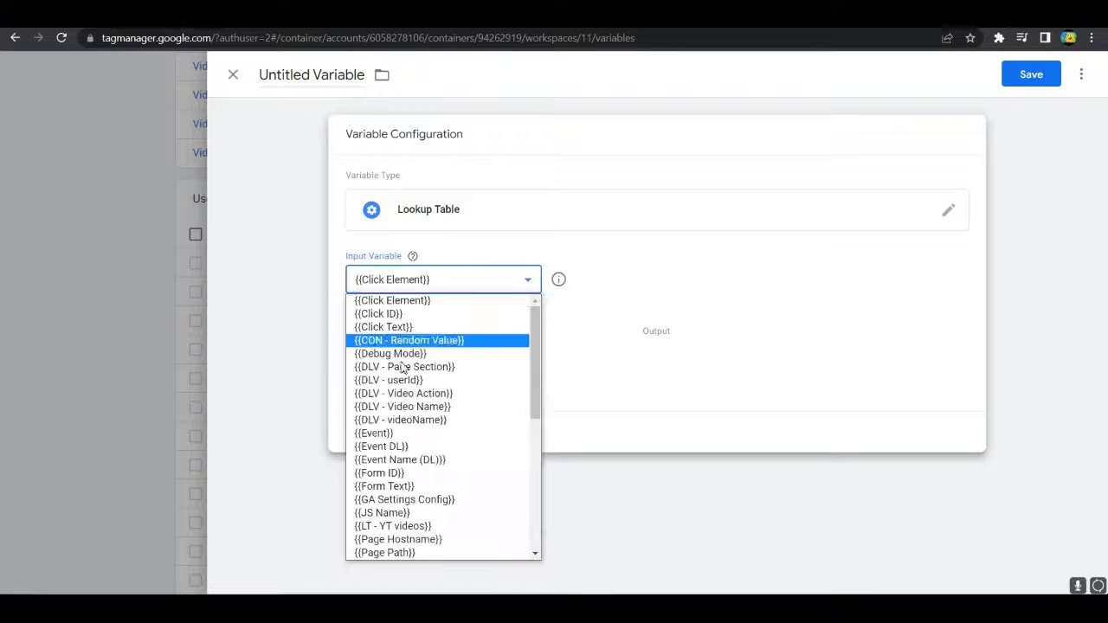
{"action": "scroll", "coordinate": [403, 368], "scroll_direction": "down", "scroll_amount": 4}
{"action": "scroll", "coordinate": [428, 420], "scroll_direction": "up", "scroll_amount": 3}
{"action": "scroll", "coordinate": [428, 420], "scroll_direction": "down", "scroll_amount": 3}
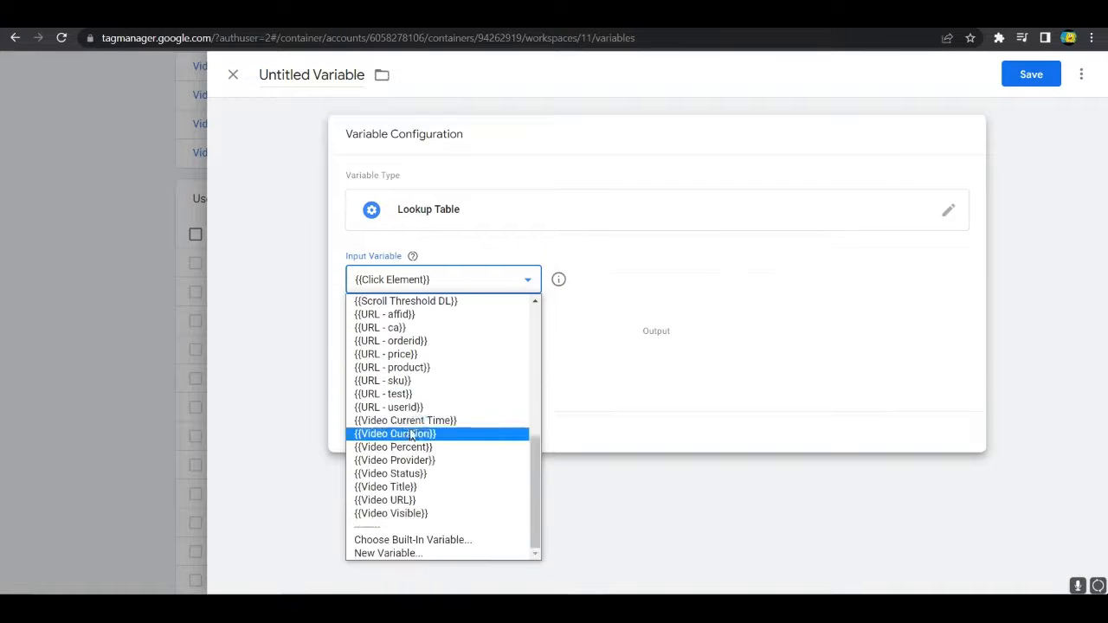
{"action": "left_click", "coordinate": [385, 327]}
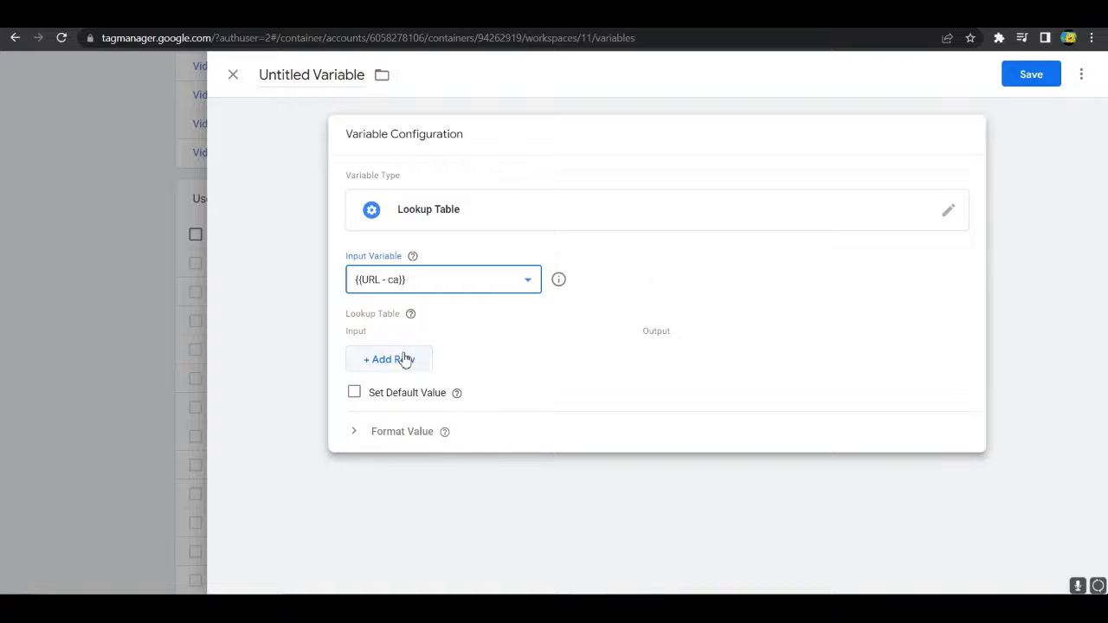
Add a lookup table row that maps input 1 to the output Social Media.
{"action": "left_click", "coordinate": [402, 360]}
{"action": "left_click", "coordinate": [419, 350]}
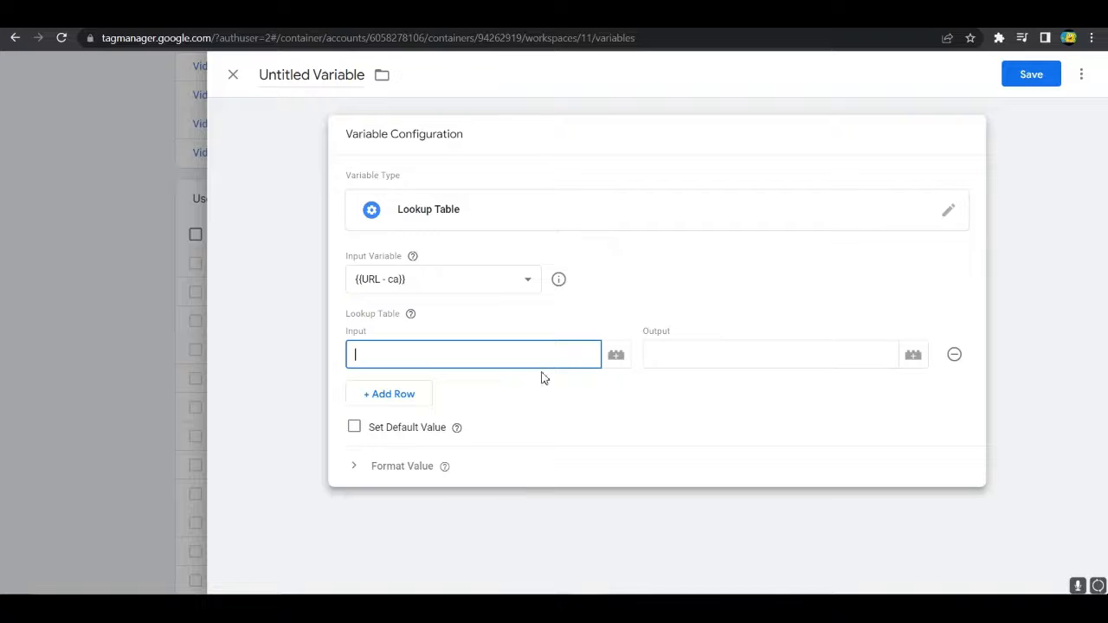
{"action": "left_click", "coordinate": [727, 354]}
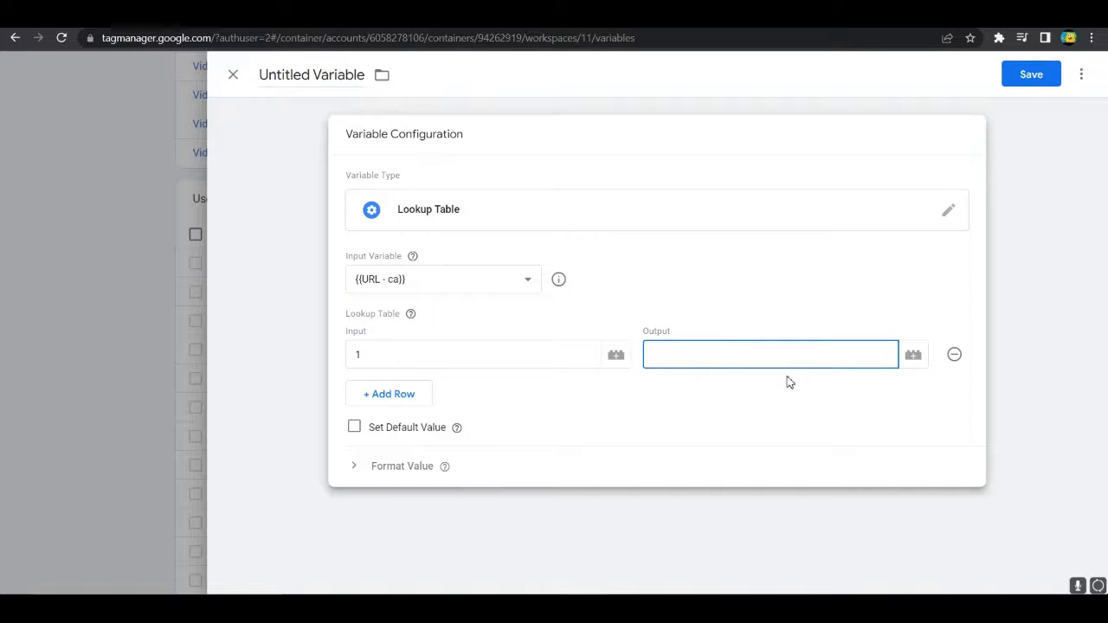
{"action": "type", "text": "Social Media"}
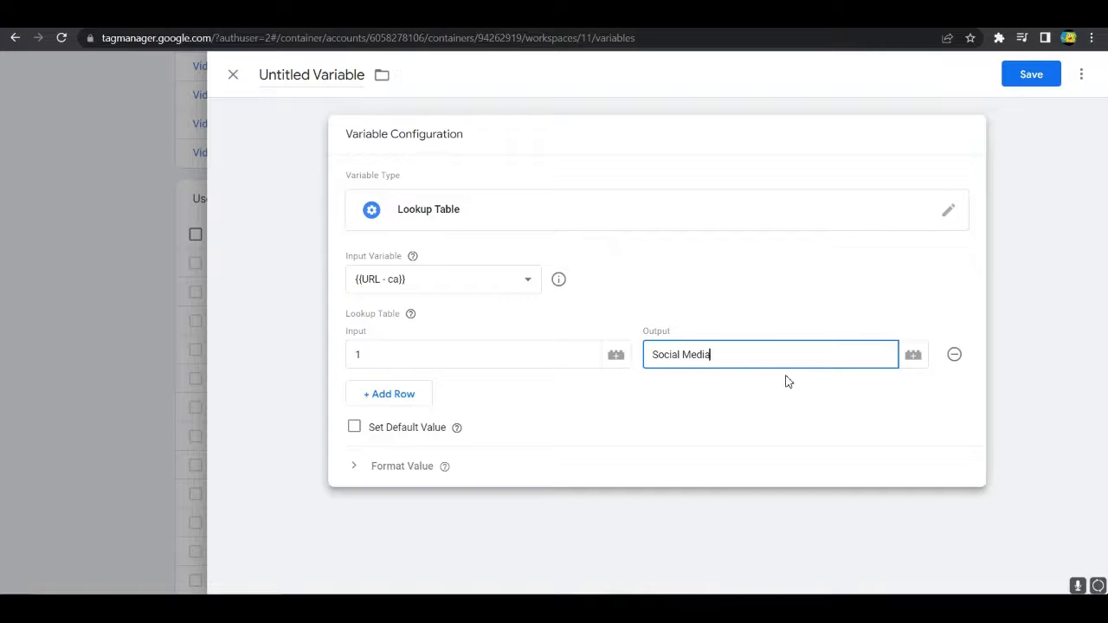
Add a second lookup table row that maps input 2 to the output Marketing.
{"action": "left_click", "coordinate": [374, 396]}
{"action": "type", "text": "2"}
{"action": "left_click", "coordinate": [731, 400]}
{"action": "type", "text": "M"}
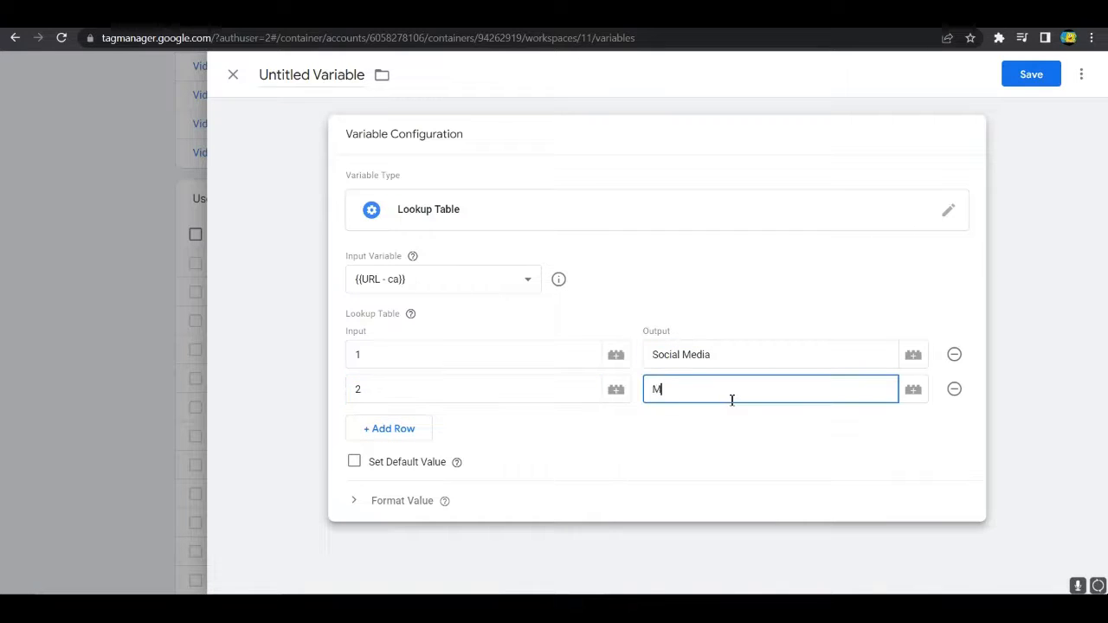
{"action": "type", "text": "arketing"}
{"action": "left_click", "coordinate": [741, 422]}
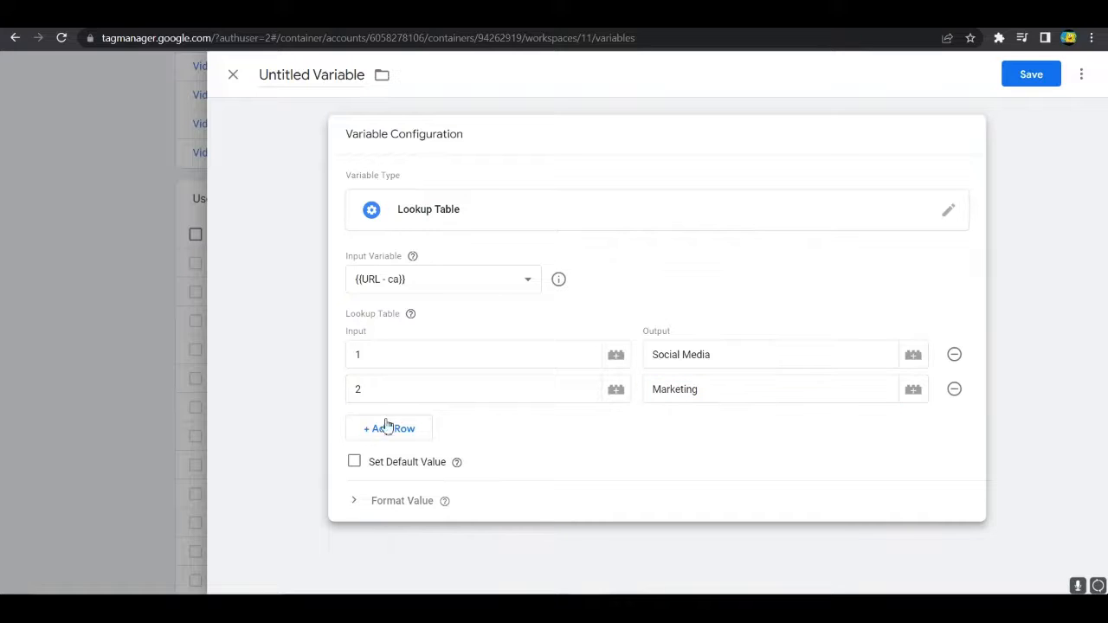
Enable a default value for the lookup table and set it to E-learning.
{"action": "left_click", "coordinate": [354, 463]}
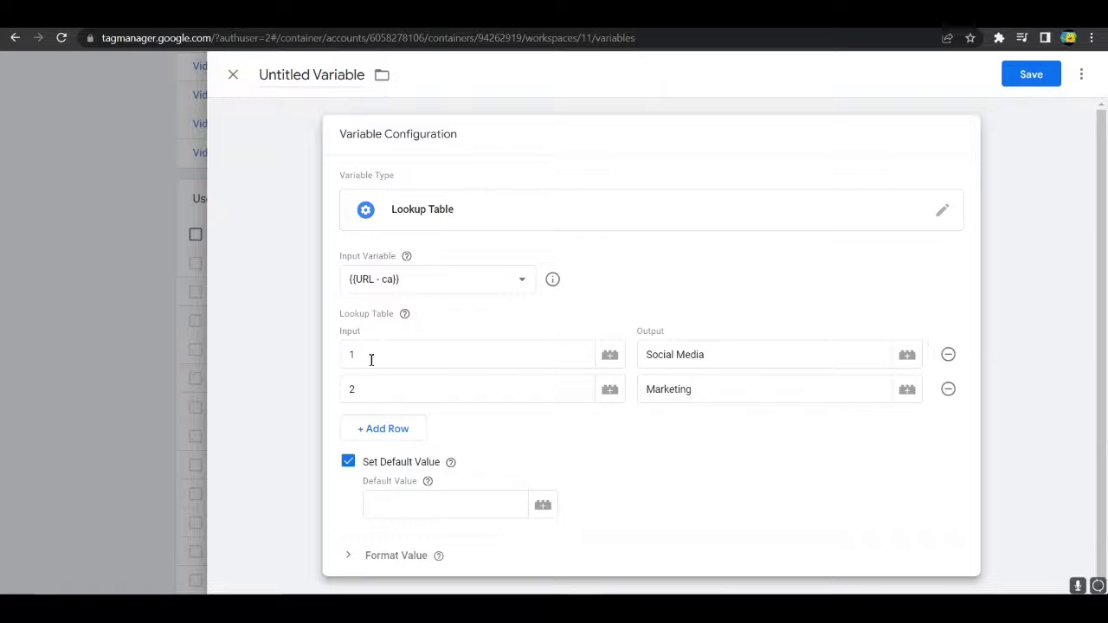
{"action": "left_click", "coordinate": [416, 498]}
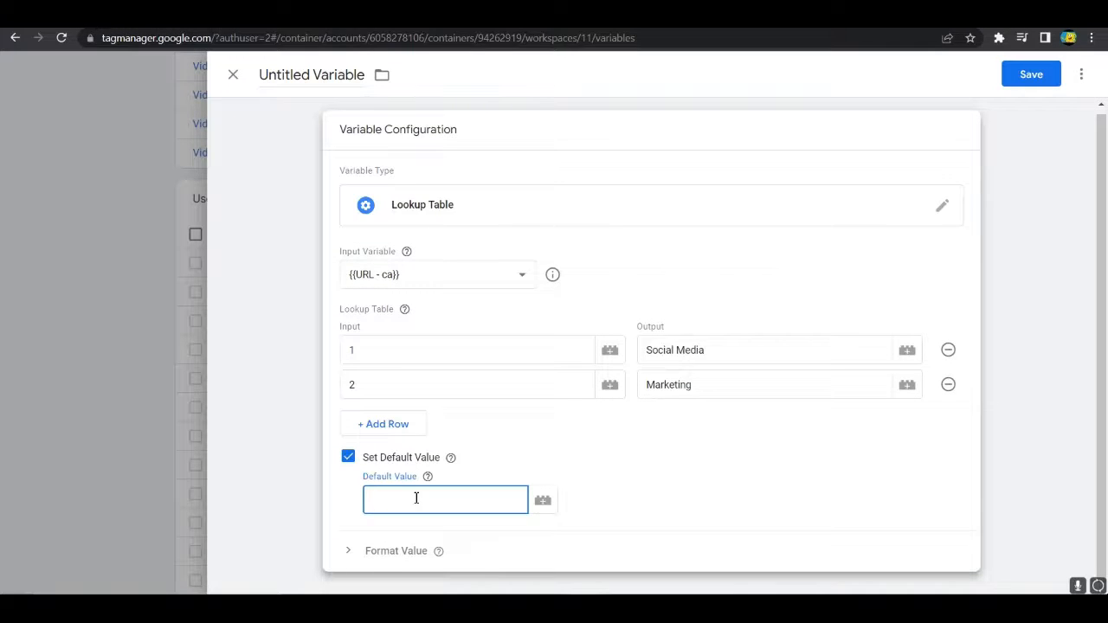
{"action": "type", "text": "E-learning"}
{"action": "left_click", "coordinate": [683, 467]}
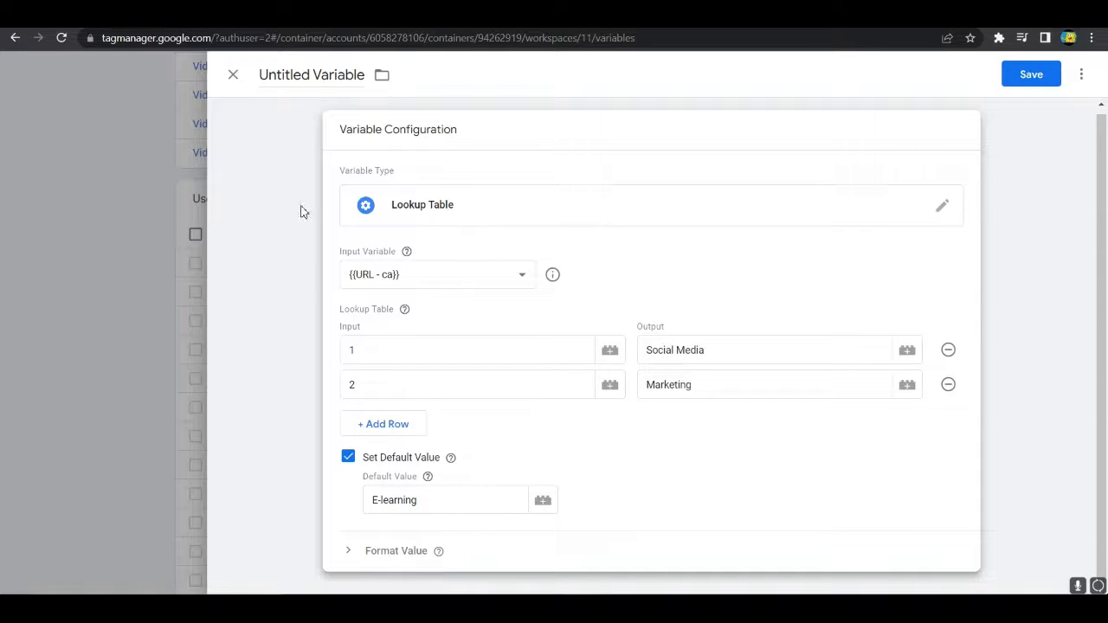
Save the lookup table variable under the name LT - CA and close it.
{"action": "left_click", "coordinate": [1029, 73]}
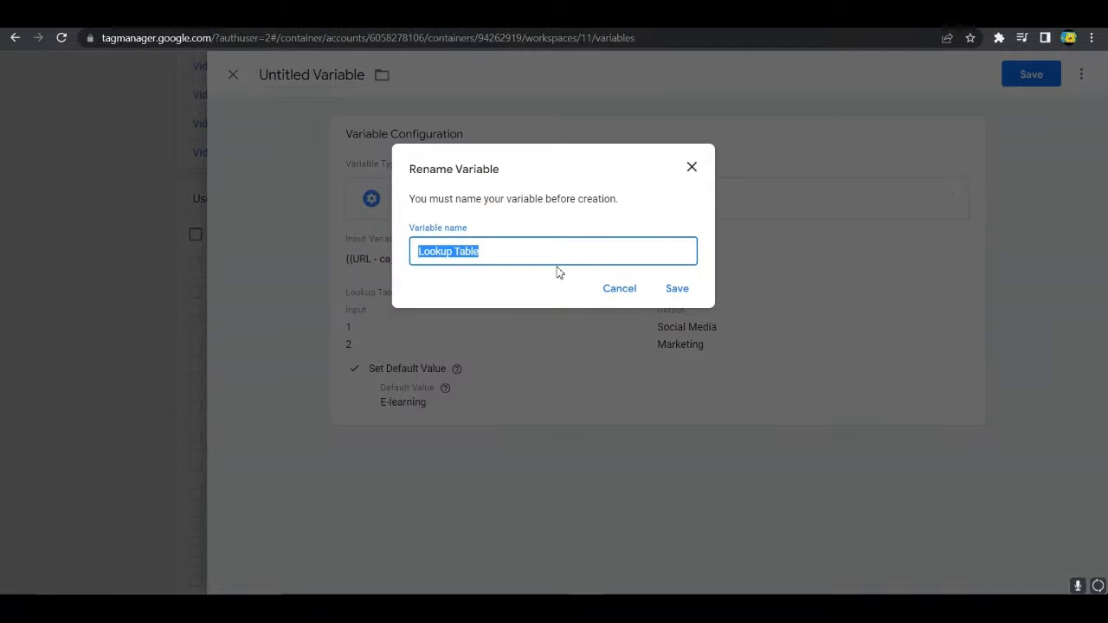
{"action": "type", "text": "LT - CA"}
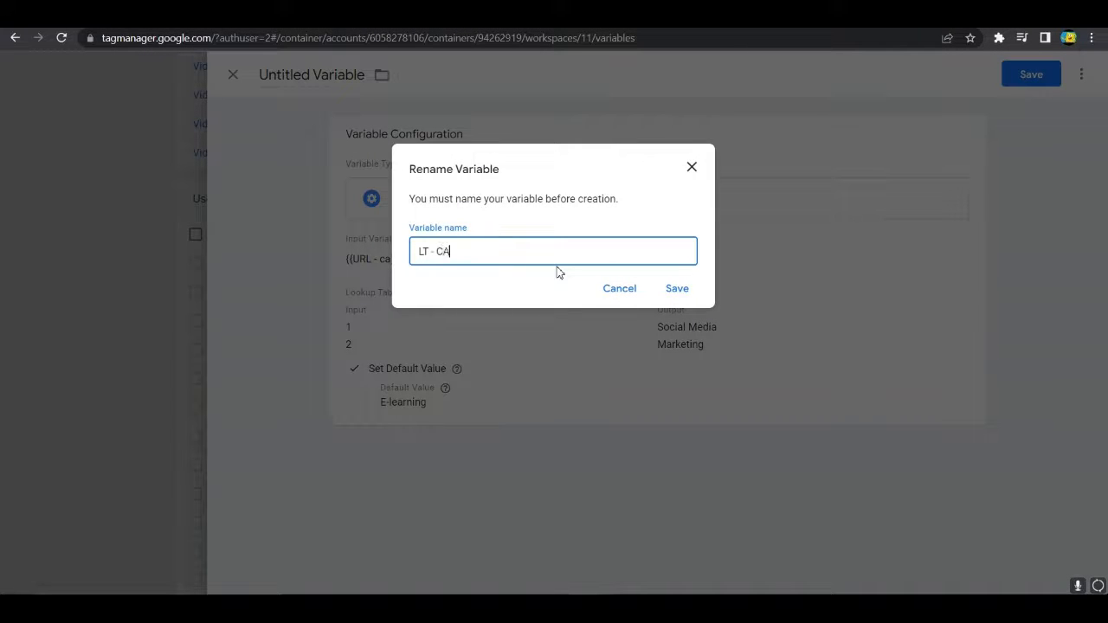
{"action": "left_click", "coordinate": [680, 295]}
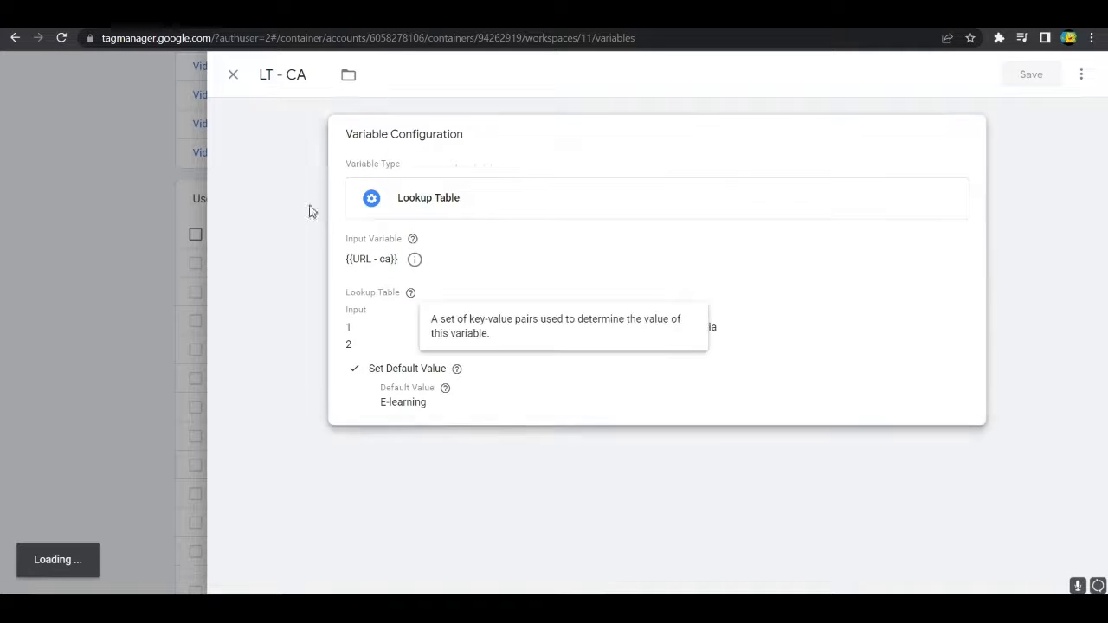
{"action": "left_click", "coordinate": [234, 75]}
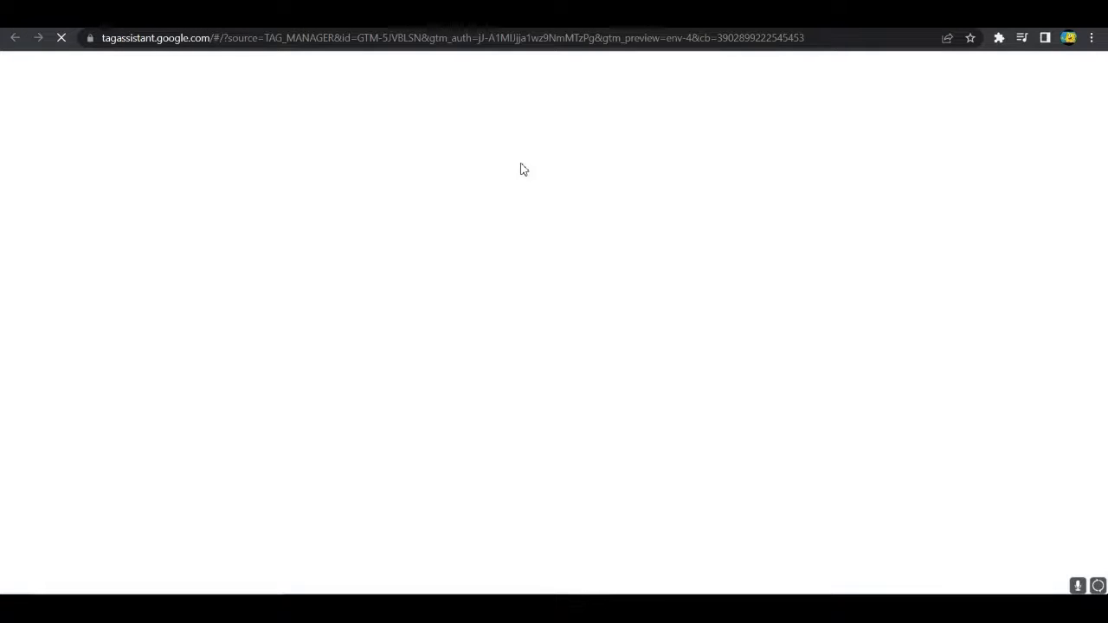
Connect Tag Assistant to the portfolio site and reload its debug page with /?&ca=1 appended to the URL.
{"action": "left_click", "coordinate": [549, 439]}
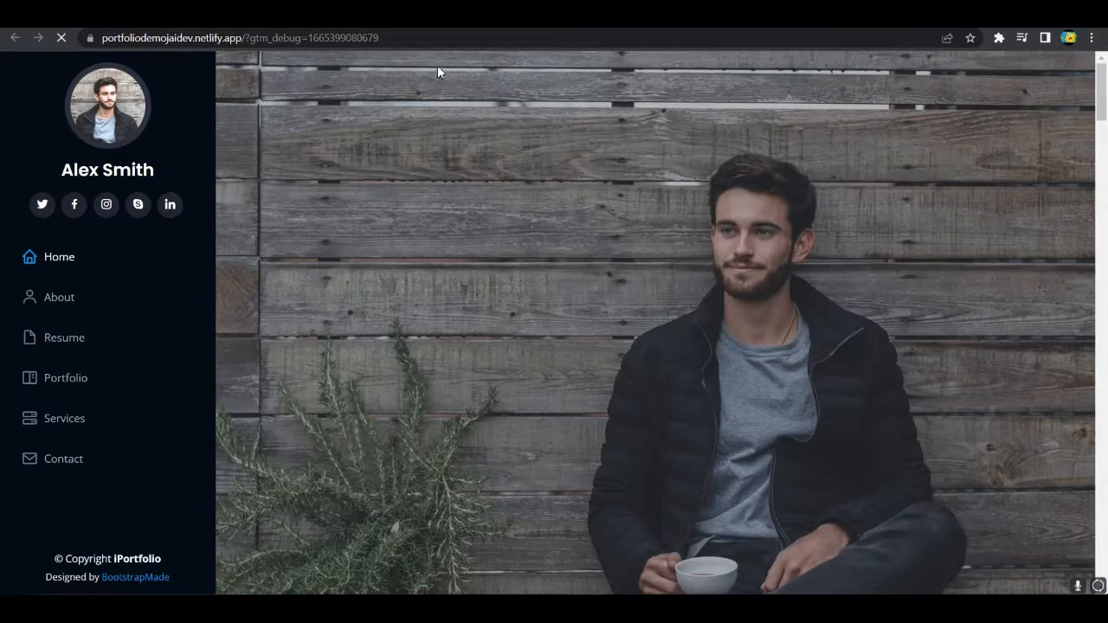
{"action": "left_click", "coordinate": [412, 37]}
{"action": "left_click", "coordinate": [421, 38]}
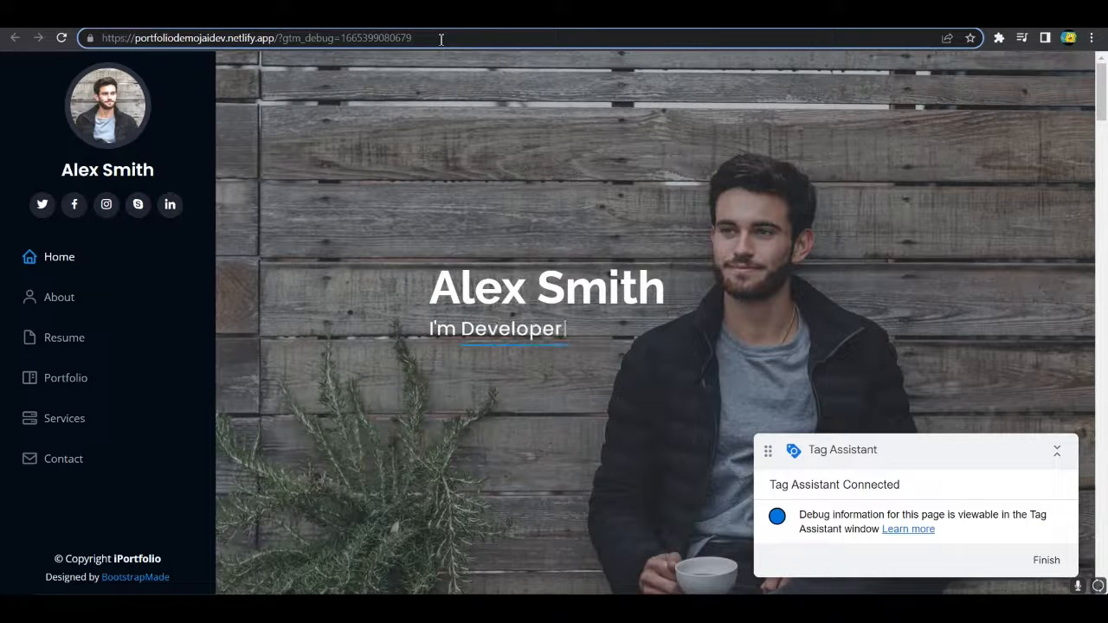
{"action": "type", "text": "/?"}
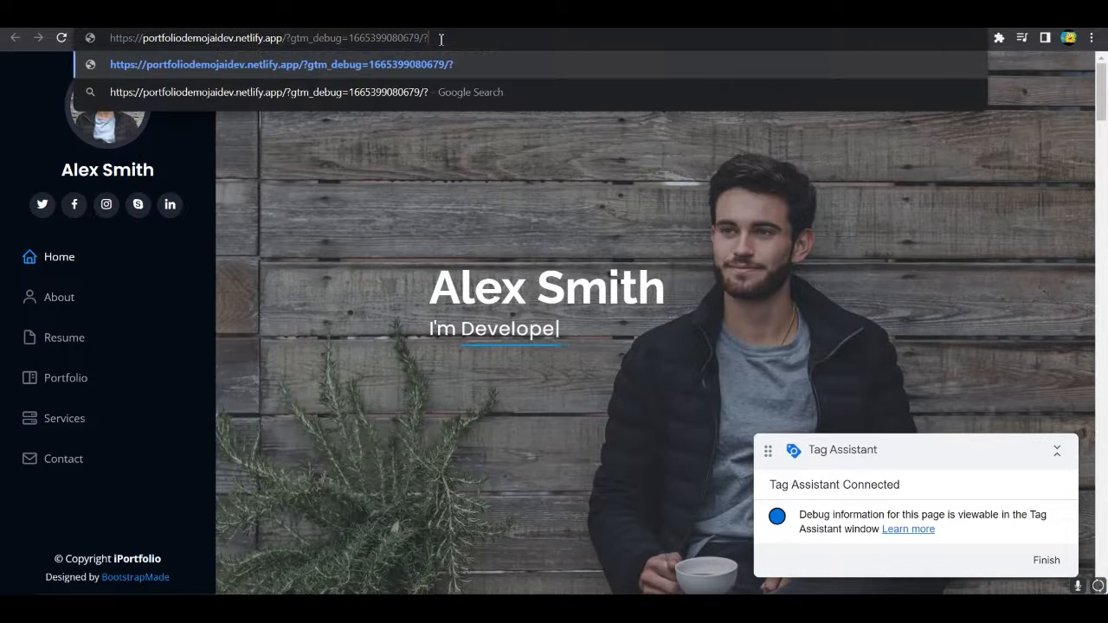
{"action": "type", "text": "&ca=1"}
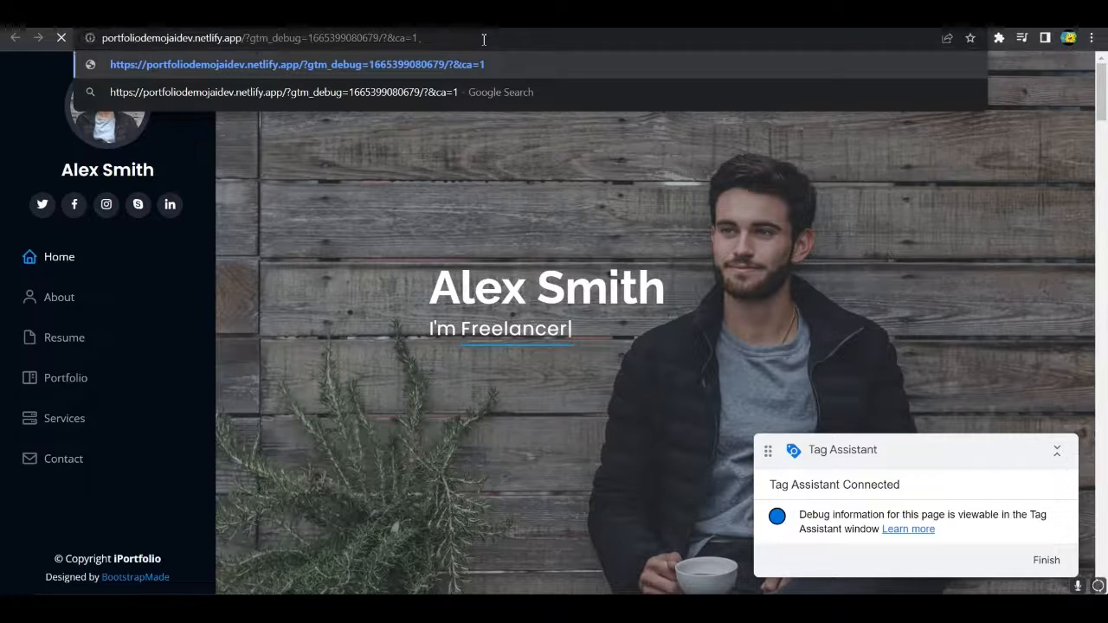
{"action": "key", "text": "Return"}
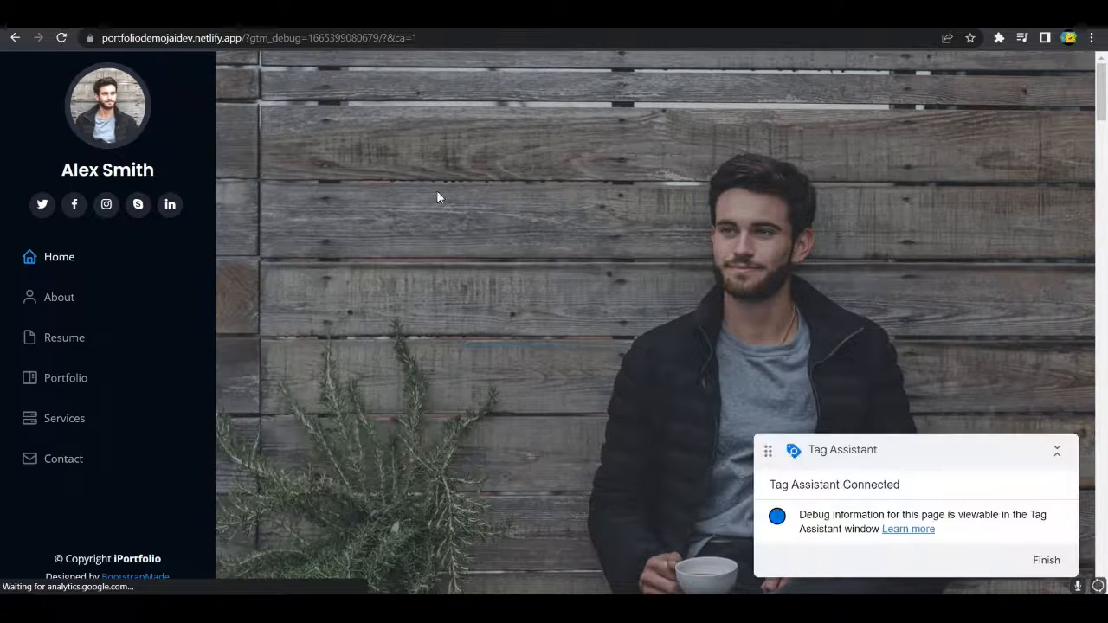
Switch back to Tag Assistant and view the variables of the latest page's Element Visibility event.
{"action": "left_click", "coordinate": [435, 17]}
{"action": "left_click", "coordinate": [564, 335]}
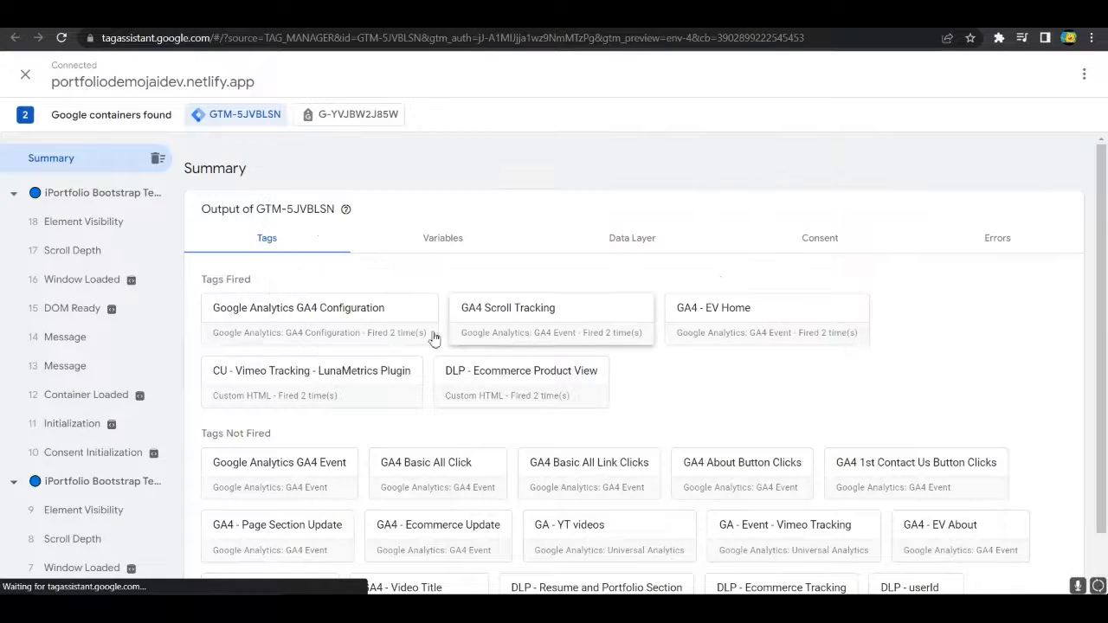
{"action": "left_click", "coordinate": [462, 242]}
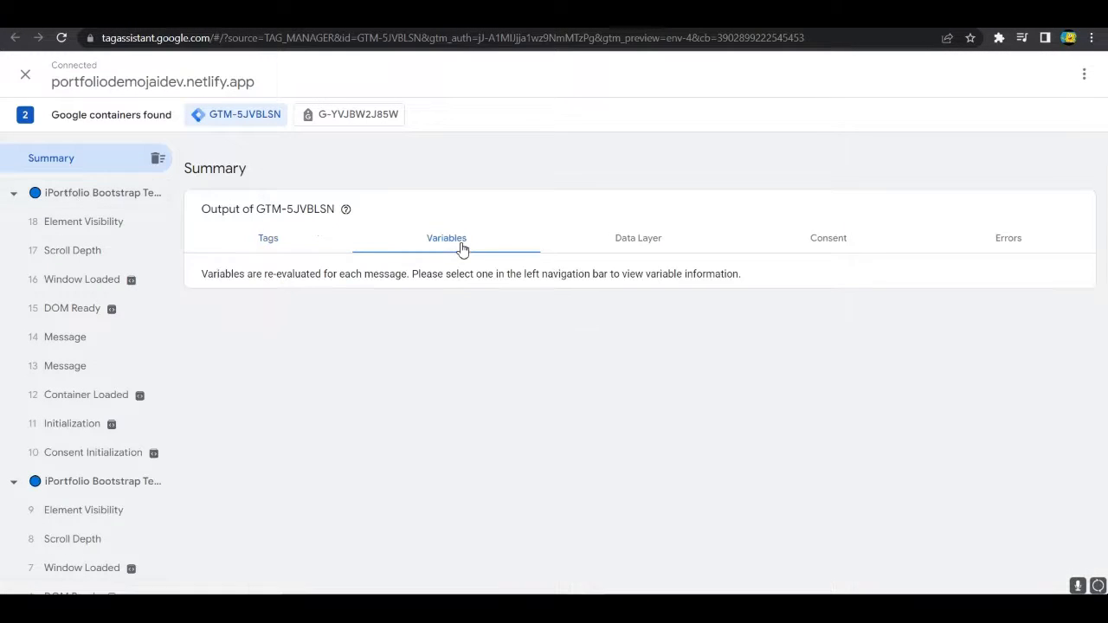
{"action": "left_click", "coordinate": [60, 222]}
{"action": "scroll", "coordinate": [85, 339], "scroll_direction": "down", "scroll_amount": 2}
{"action": "scroll", "coordinate": [85, 339], "scroll_direction": "up", "scroll_amount": 2}
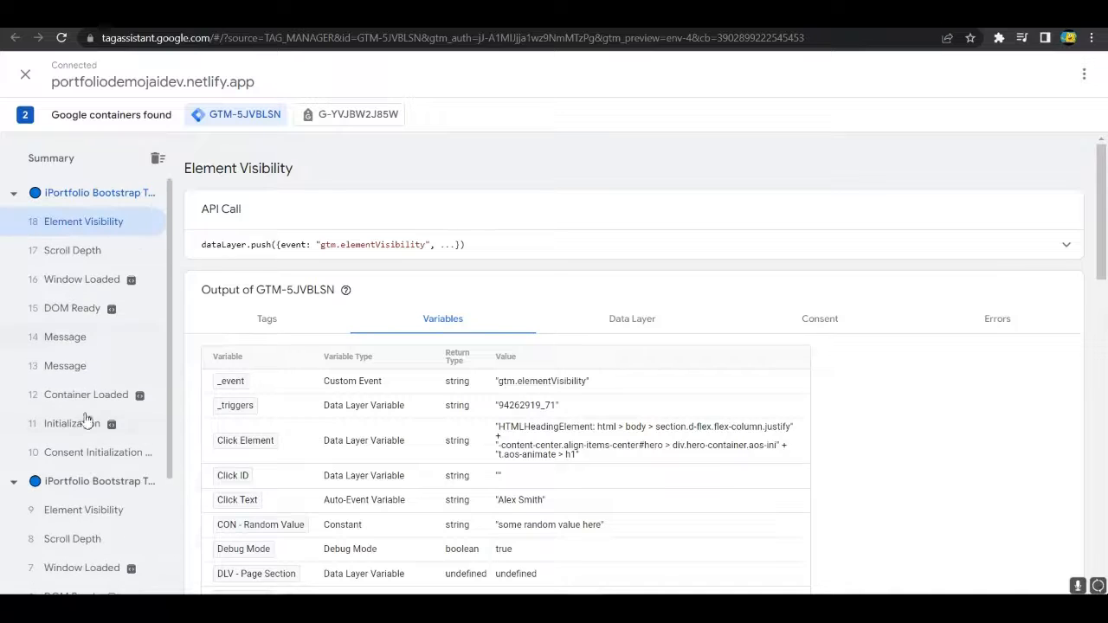
Examine the LT - CA and URL - ca values among the variables of the latest page's Container Loaded event.
{"action": "left_click", "coordinate": [86, 395]}
{"action": "scroll", "coordinate": [515, 388], "scroll_direction": "down", "scroll_amount": 1}
{"action": "scroll", "coordinate": [515, 388], "scroll_direction": "down", "scroll_amount": 4}
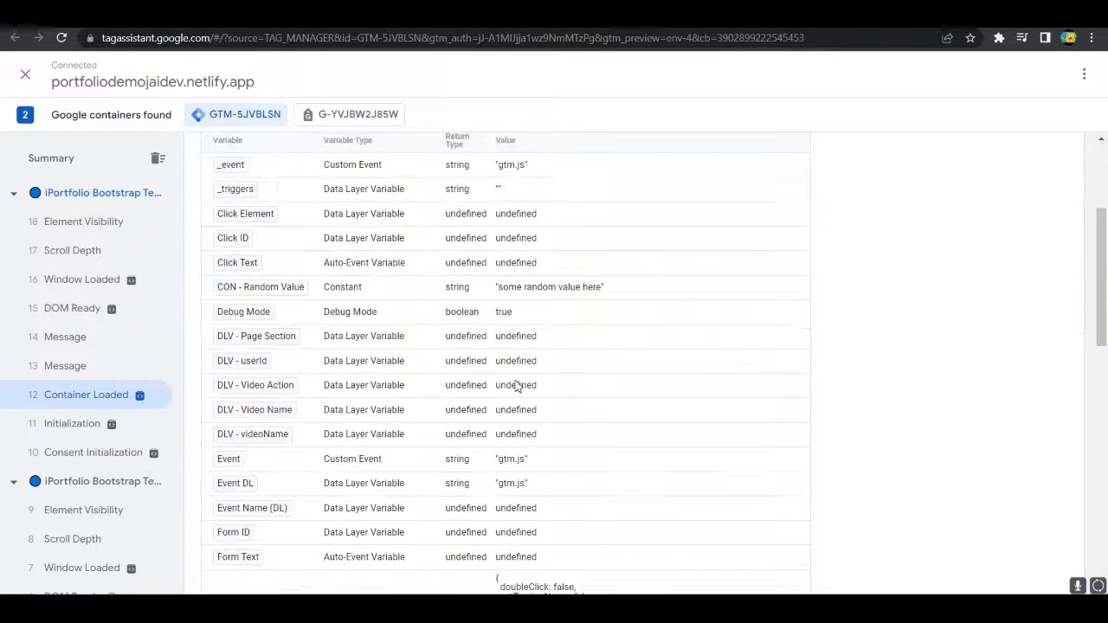
{"action": "scroll", "coordinate": [580, 396], "scroll_direction": "down", "scroll_amount": 5}
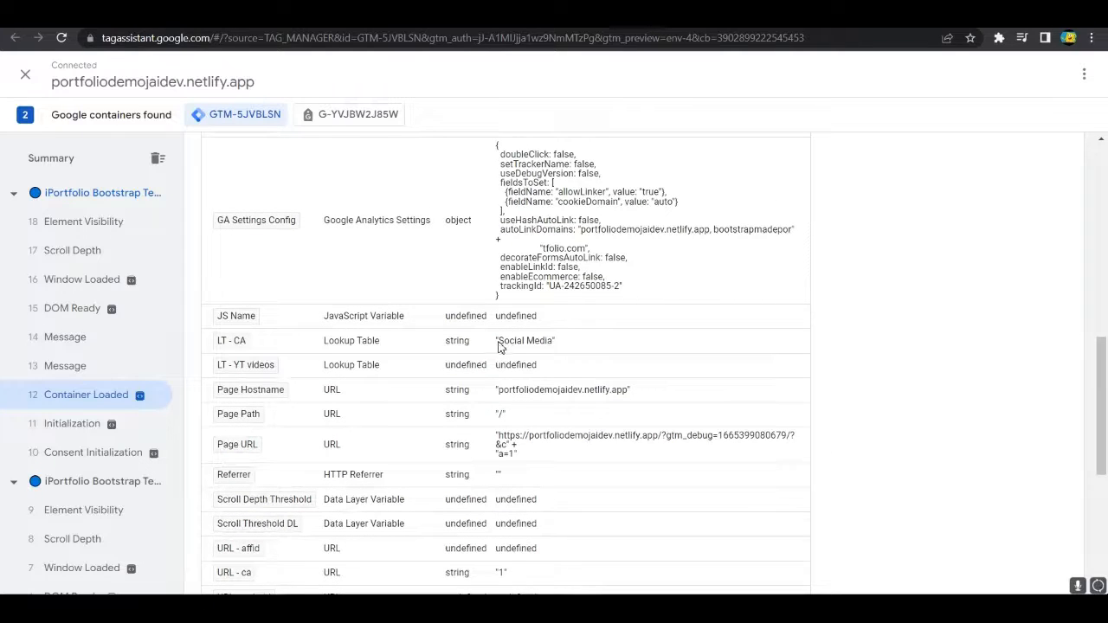
{"action": "scroll", "coordinate": [236, 342], "scroll_direction": "down", "scroll_amount": 3}
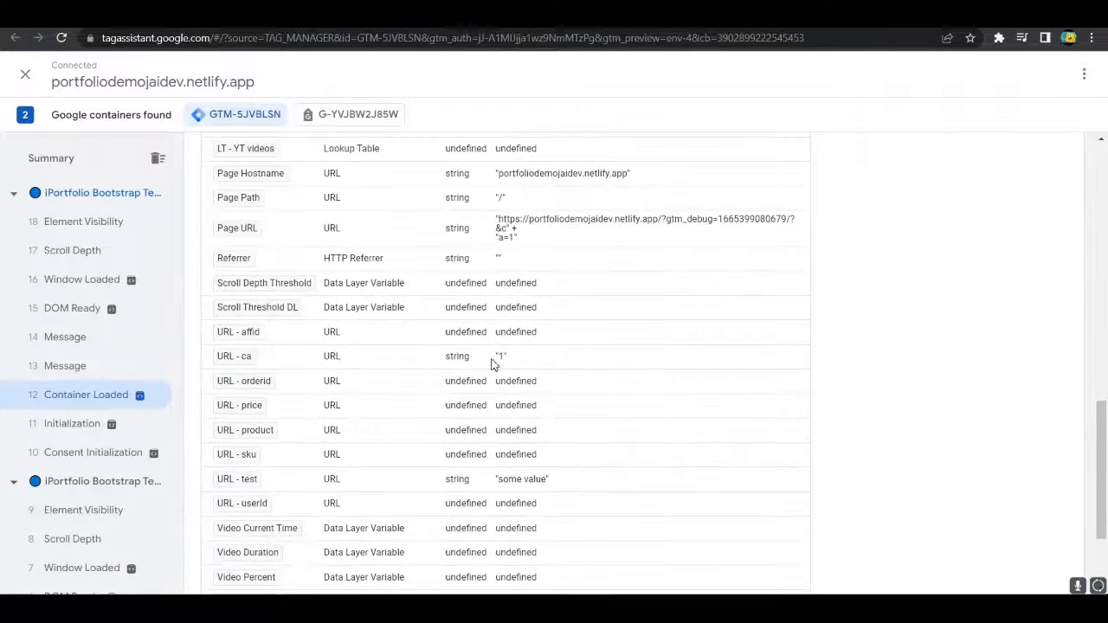
{"action": "scroll", "coordinate": [500, 359], "scroll_direction": "up", "scroll_amount": 3}
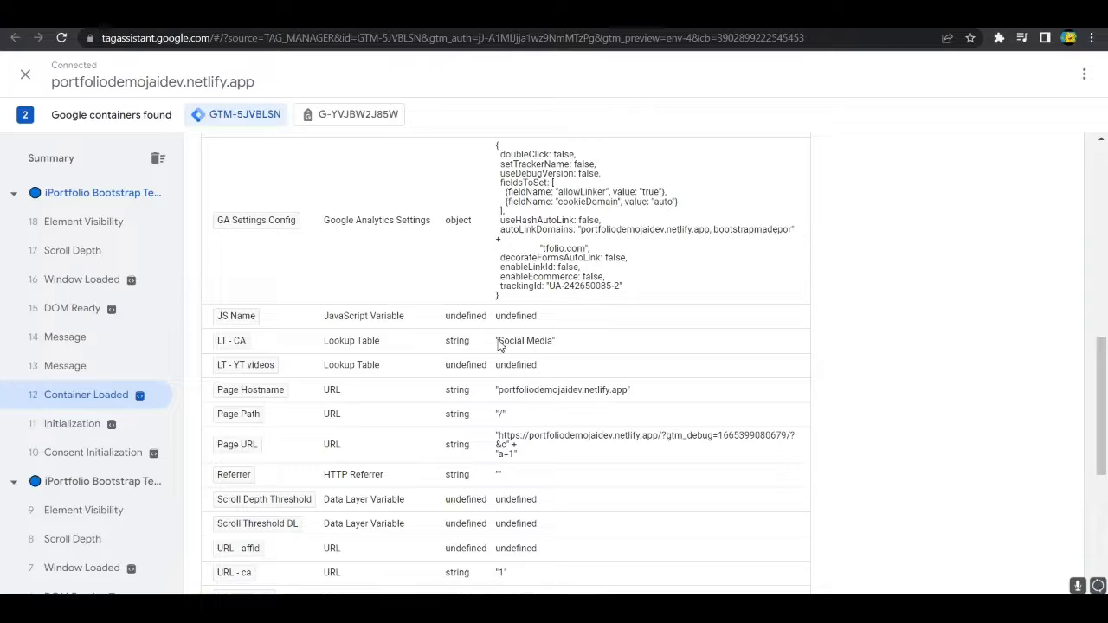
{"action": "left_click_drag", "start_coordinate": [502, 346], "coordinate": [554, 347]}
{"action": "left_click", "coordinate": [554, 347]}
Switch to the portfolio site and reload its debug page with the ca parameter in the URL set to 2.
{"action": "left_click", "coordinate": [459, 19]}
{"action": "left_click", "coordinate": [436, 39]}
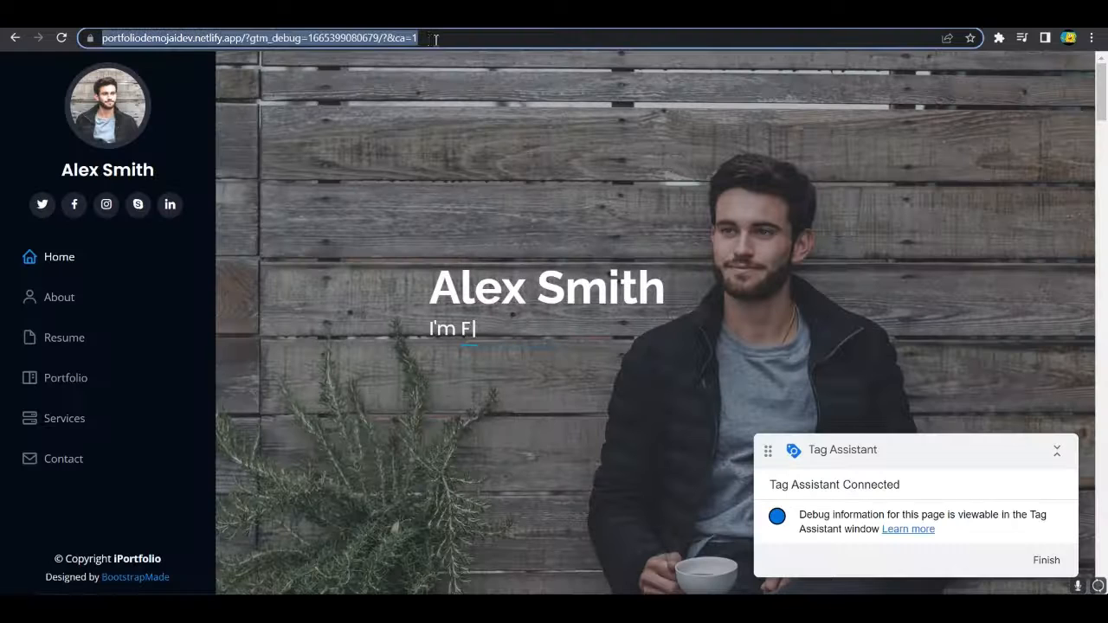
{"action": "left_click", "coordinate": [445, 41]}
{"action": "key", "text": "BackSpace"}
{"action": "type", "text": "2"}
{"action": "key", "text": "Return"}
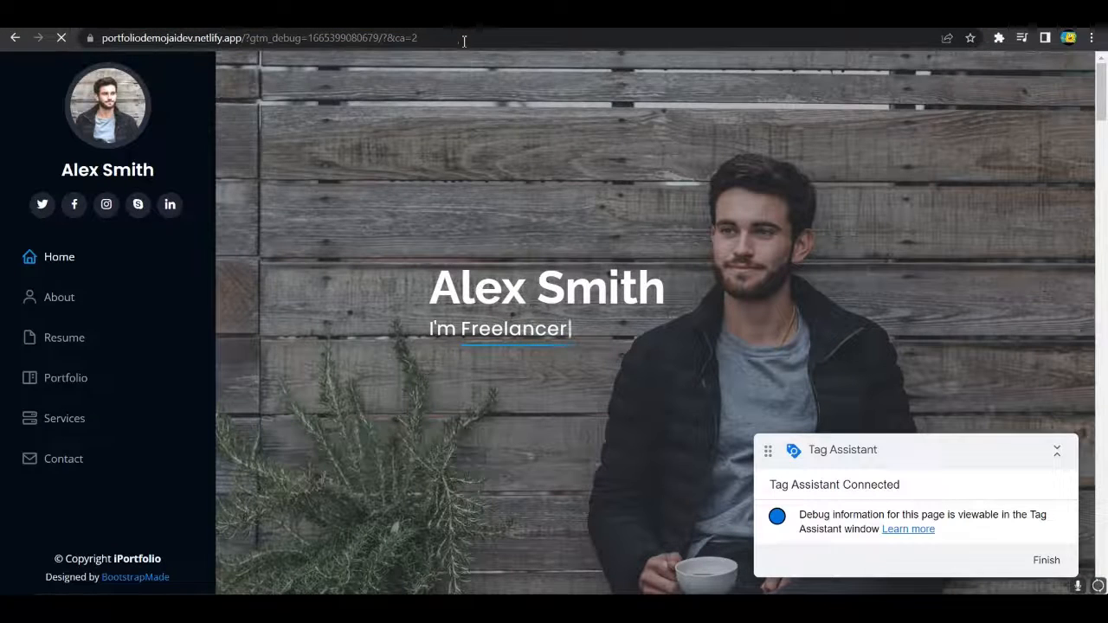
Return to Tag Assistant and compare LT - CA with URL - ca in the newest page's Container Loaded event.
{"action": "left_click", "coordinate": [394, 20]}
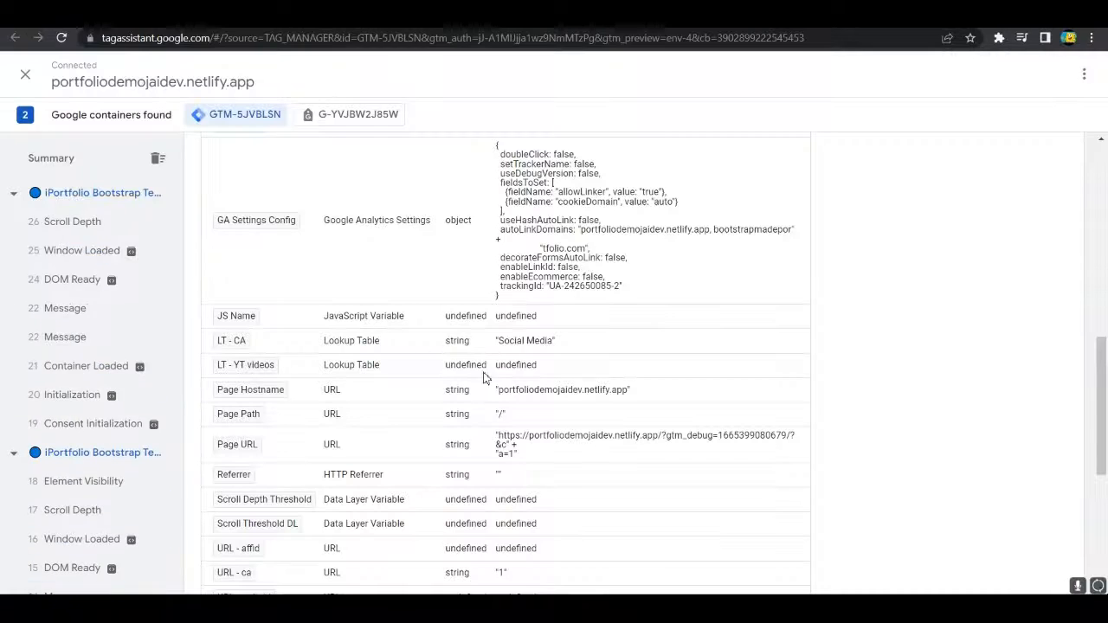
{"action": "left_click", "coordinate": [74, 366]}
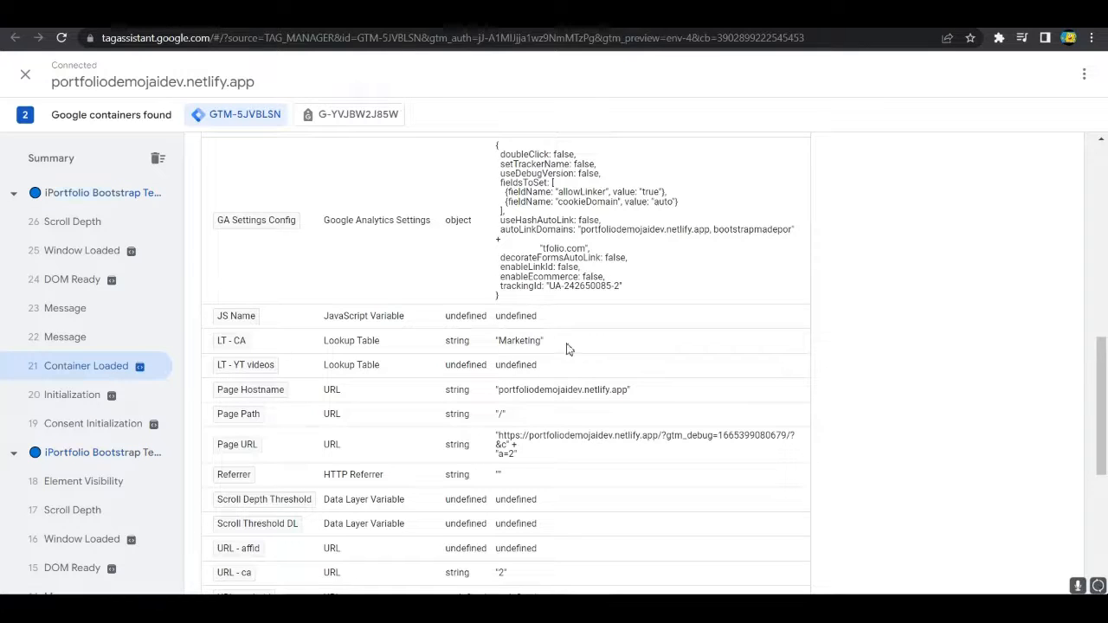
{"action": "scroll", "coordinate": [295, 485], "scroll_direction": "down", "scroll_amount": 2}
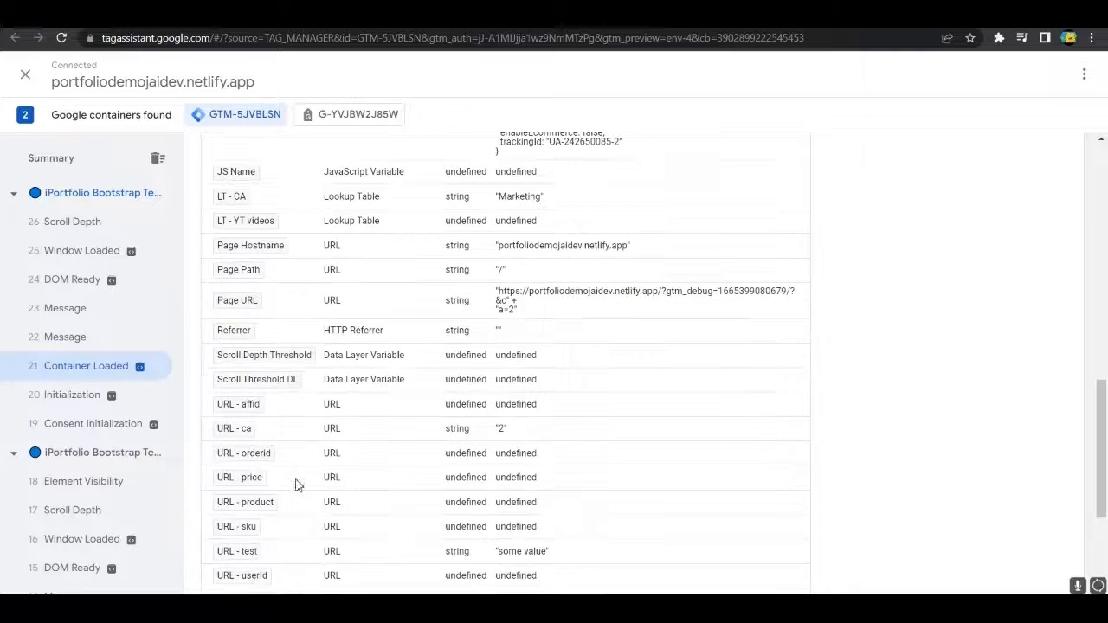
{"action": "scroll", "coordinate": [598, 366], "scroll_direction": "up", "scroll_amount": 3}
{"action": "scroll", "coordinate": [527, 408], "scroll_direction": "down", "scroll_amount": 3}
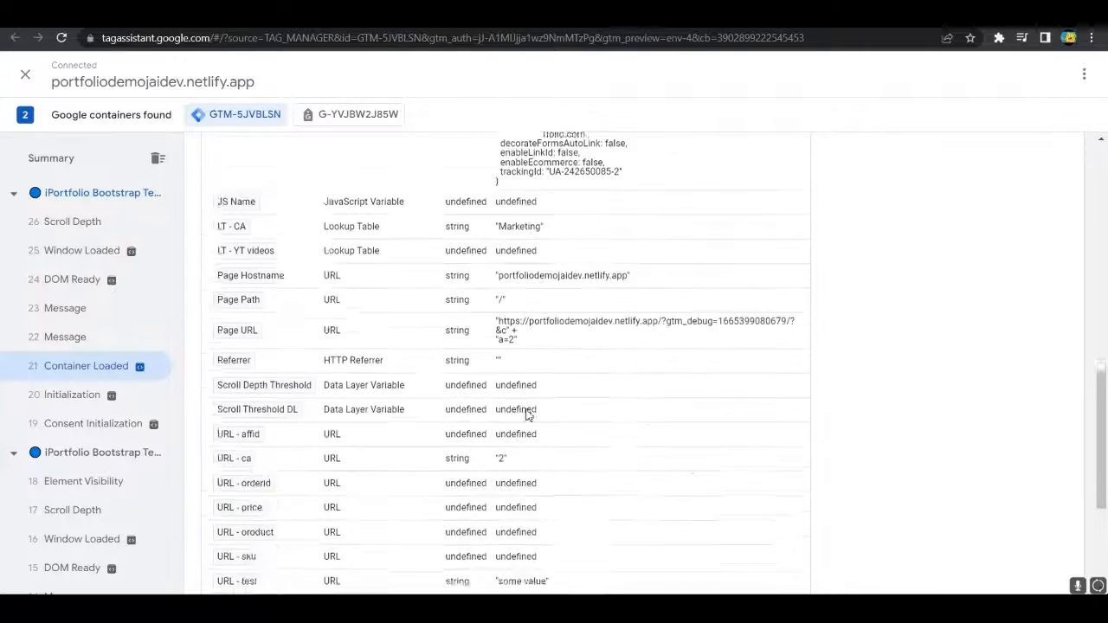
{"action": "scroll", "coordinate": [493, 432], "scroll_direction": "up", "scroll_amount": 1}
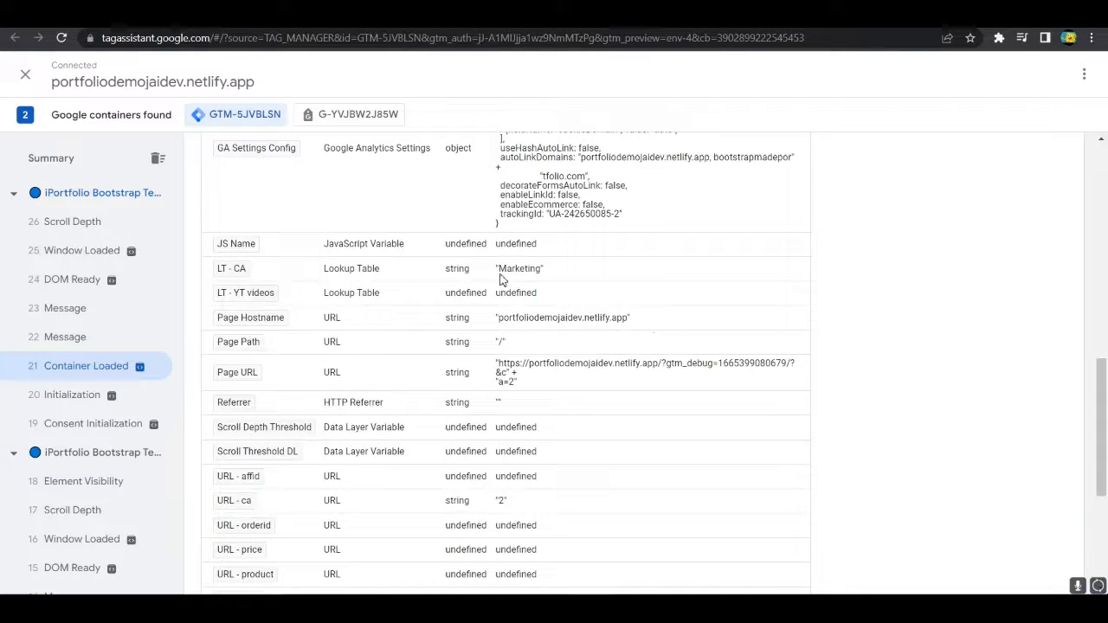
{"action": "left_click_drag", "start_coordinate": [499, 268], "coordinate": [537, 275]}
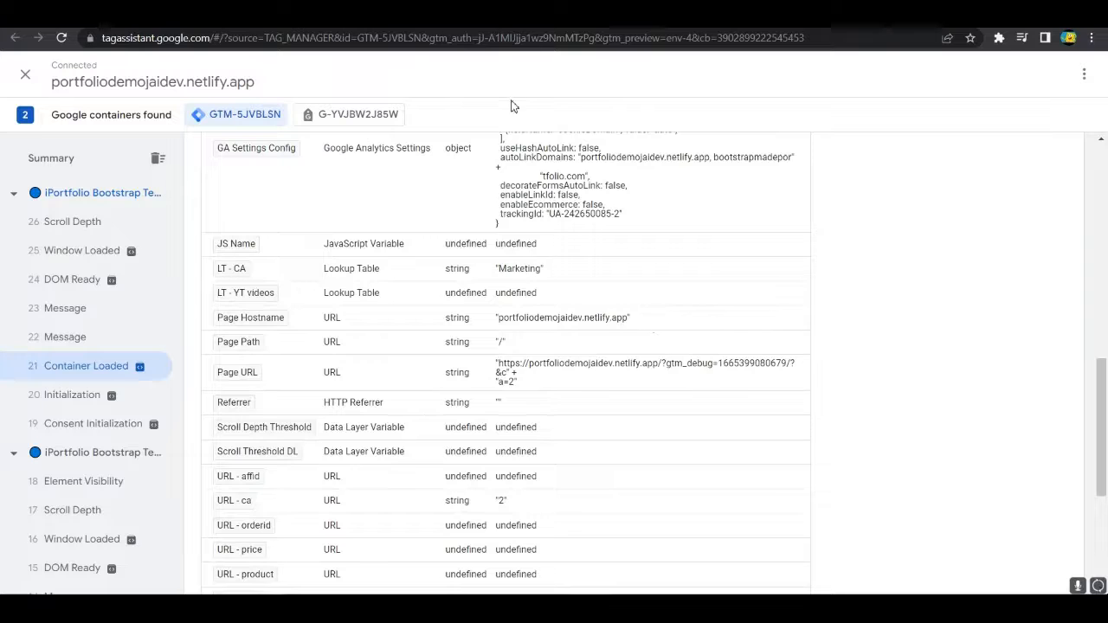
Go back to the portfolio site and reload its debug page with the ca parameter changed to 6363.
{"action": "key", "text": "alt+Tab"}
{"action": "left_click", "coordinate": [440, 38]}
{"action": "left_click", "coordinate": [440, 38]}
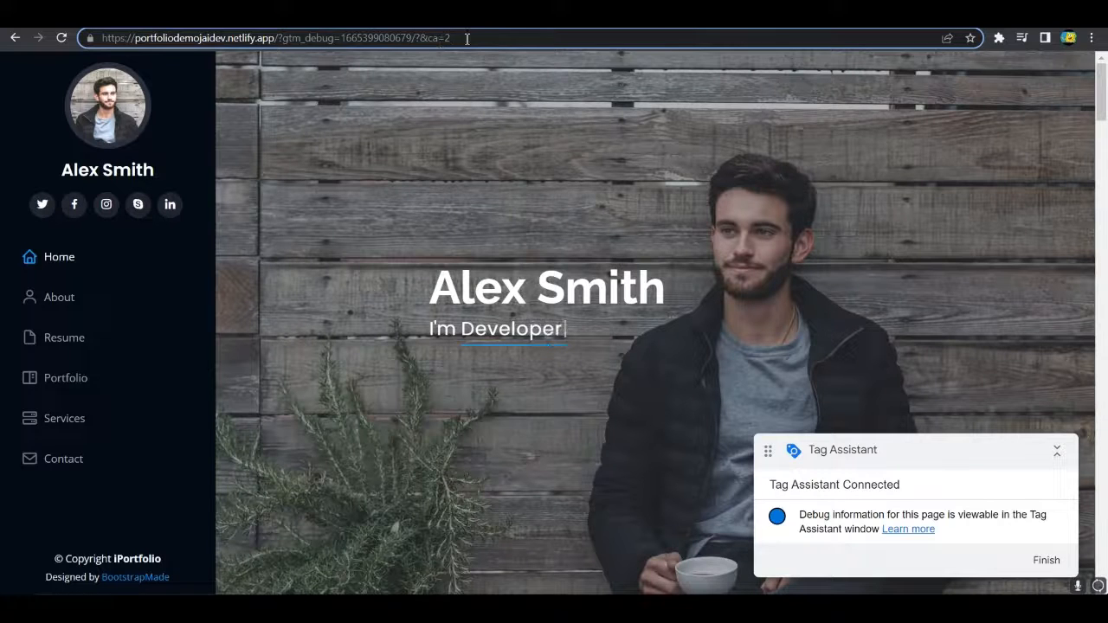
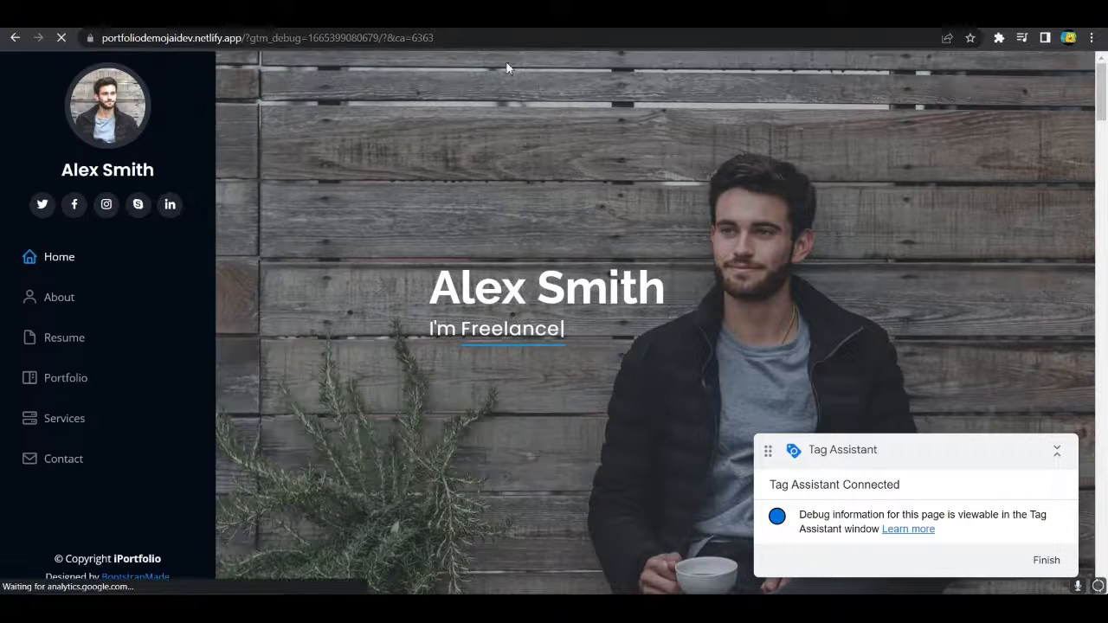
In Tag Assistant, check what LT - CA returns for the unmatched ca value in the latest Container Loaded event.
{"action": "left_click", "coordinate": [450, 15]}
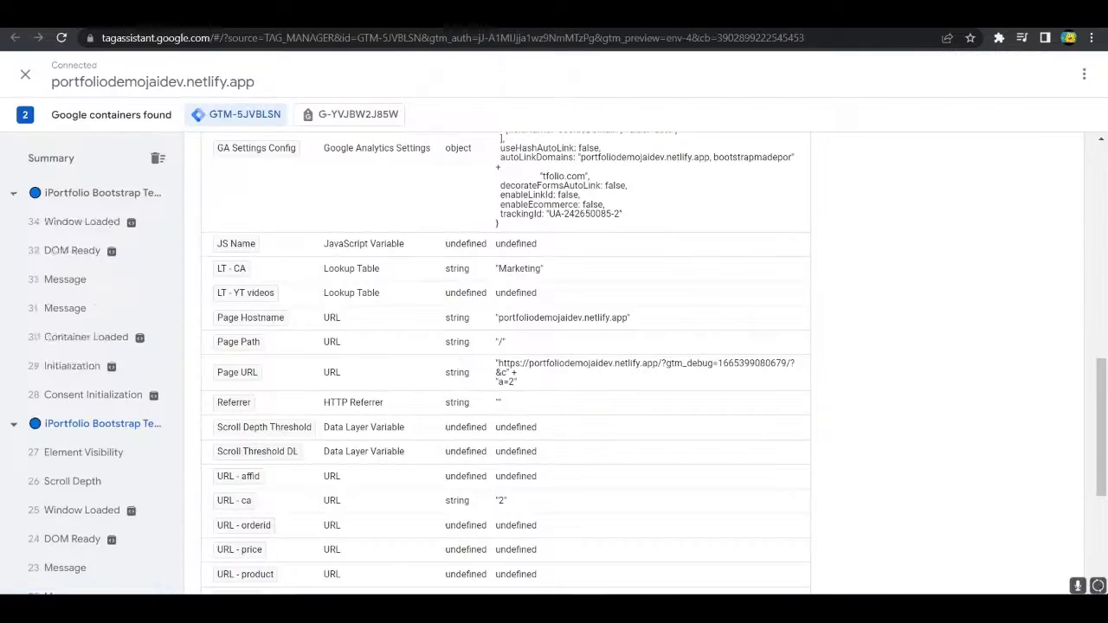
{"action": "left_click", "coordinate": [68, 362]}
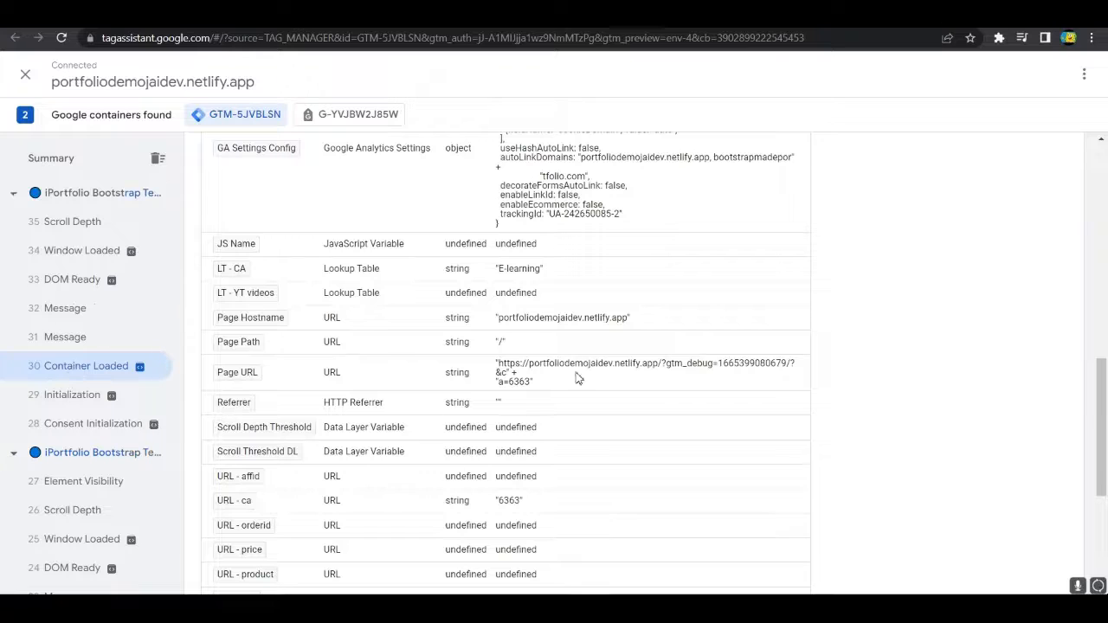
{"action": "scroll", "coordinate": [554, 437], "scroll_direction": "down", "scroll_amount": 2}
{"action": "scroll", "coordinate": [519, 453], "scroll_direction": "up", "scroll_amount": 1}
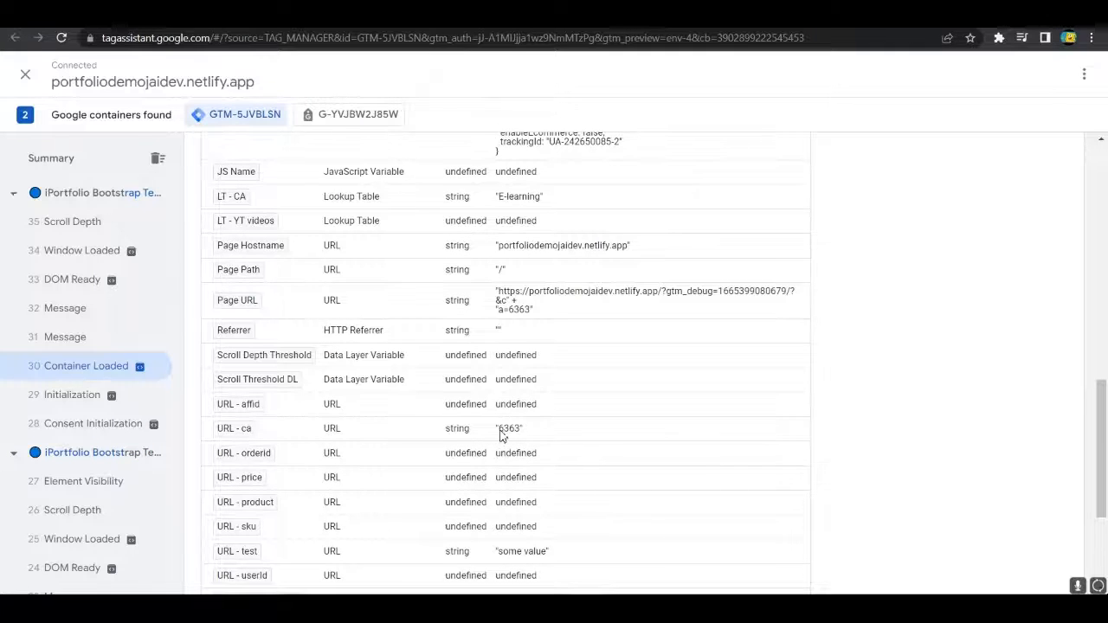
{"action": "scroll", "coordinate": [554, 416], "scroll_direction": "up", "scroll_amount": 2}
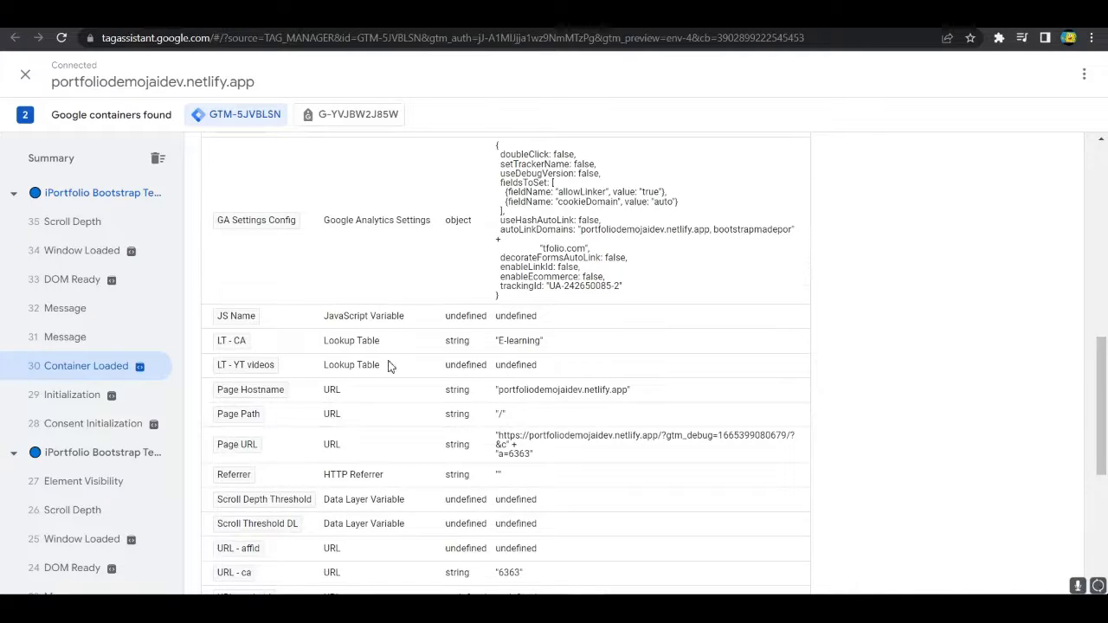
{"action": "scroll", "coordinate": [406, 385], "scroll_direction": "up", "scroll_amount": 1}
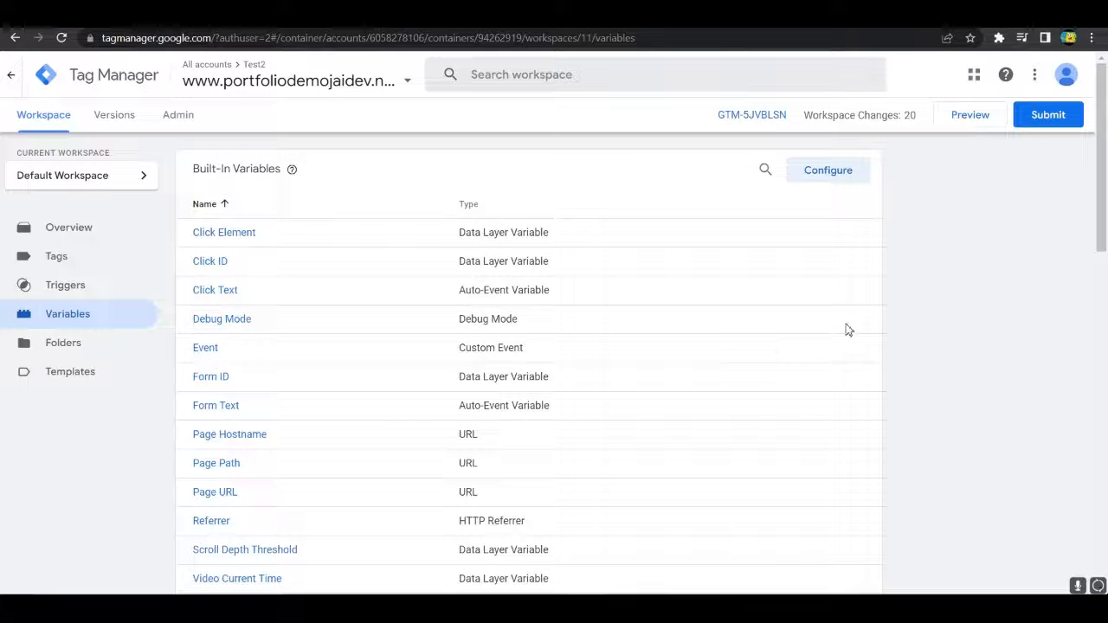
Switch to Tag Manager, edit the LT - CA user-defined variable to disable its default value, and save it.
{"action": "scroll", "coordinate": [828, 421], "scroll_direction": "down", "scroll_amount": 3}
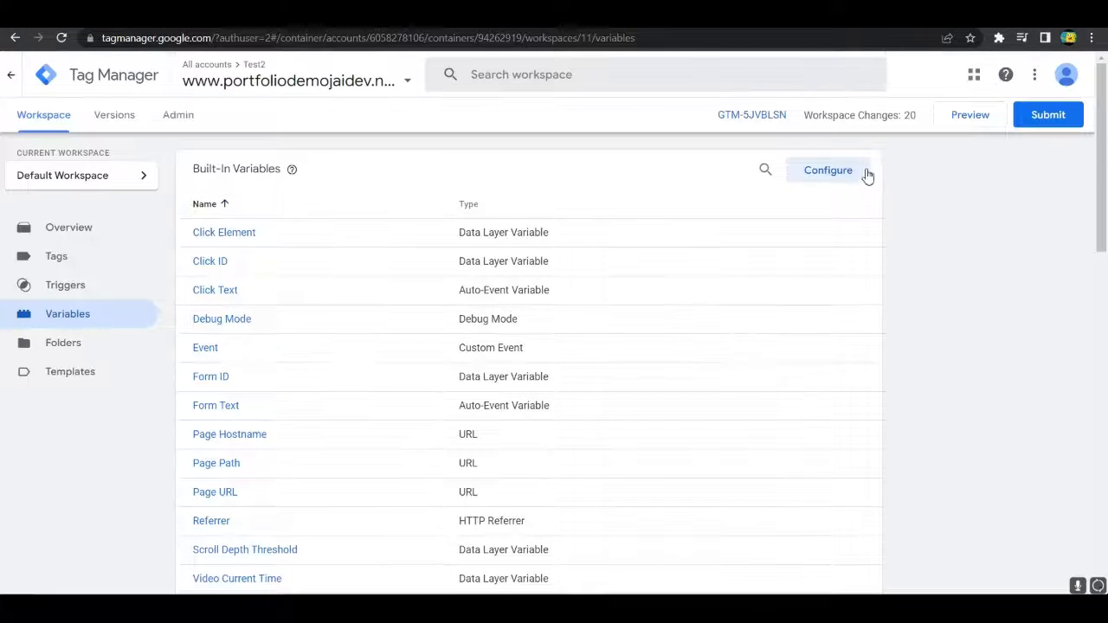
{"action": "scroll", "coordinate": [800, 359], "scroll_direction": "down", "scroll_amount": 5}
{"action": "scroll", "coordinate": [801, 359], "scroll_direction": "down", "scroll_amount": 2}
{"action": "scroll", "coordinate": [811, 303], "scroll_direction": "up", "scroll_amount": 1}
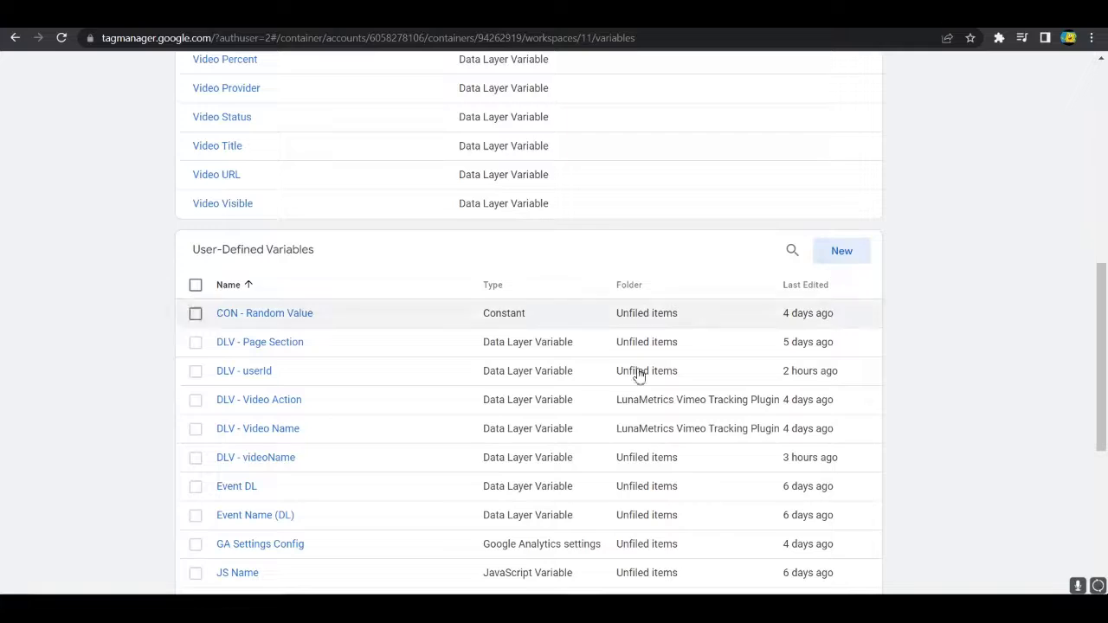
{"action": "scroll", "coordinate": [637, 376], "scroll_direction": "down", "scroll_amount": 1}
{"action": "scroll", "coordinate": [266, 367], "scroll_direction": "down", "scroll_amount": 3}
{"action": "left_click", "coordinate": [236, 317]}
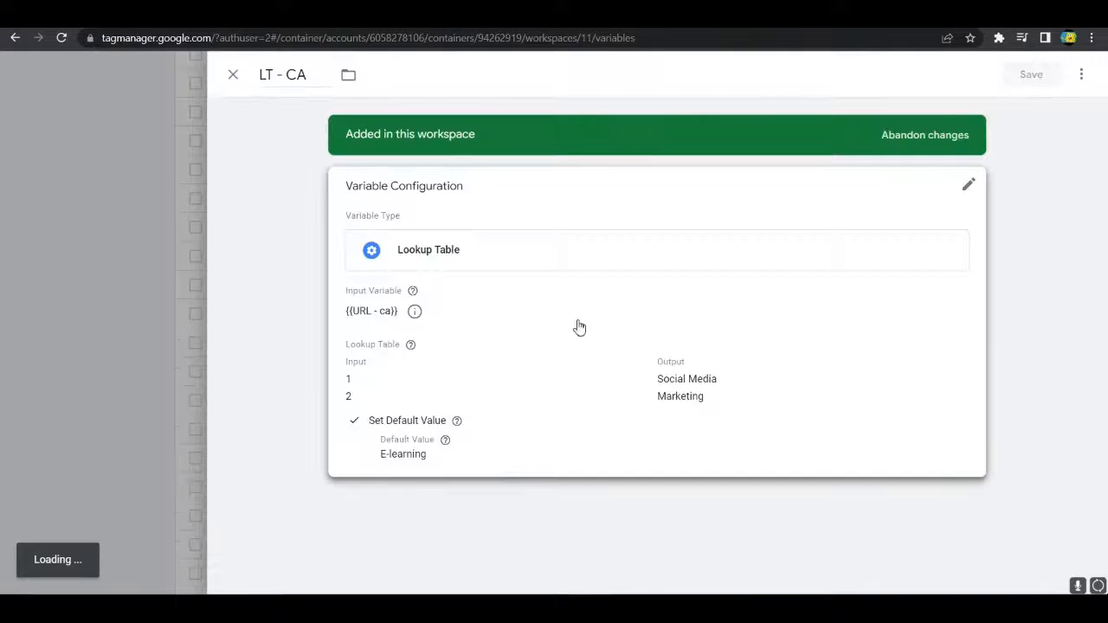
{"action": "left_click", "coordinate": [962, 193]}
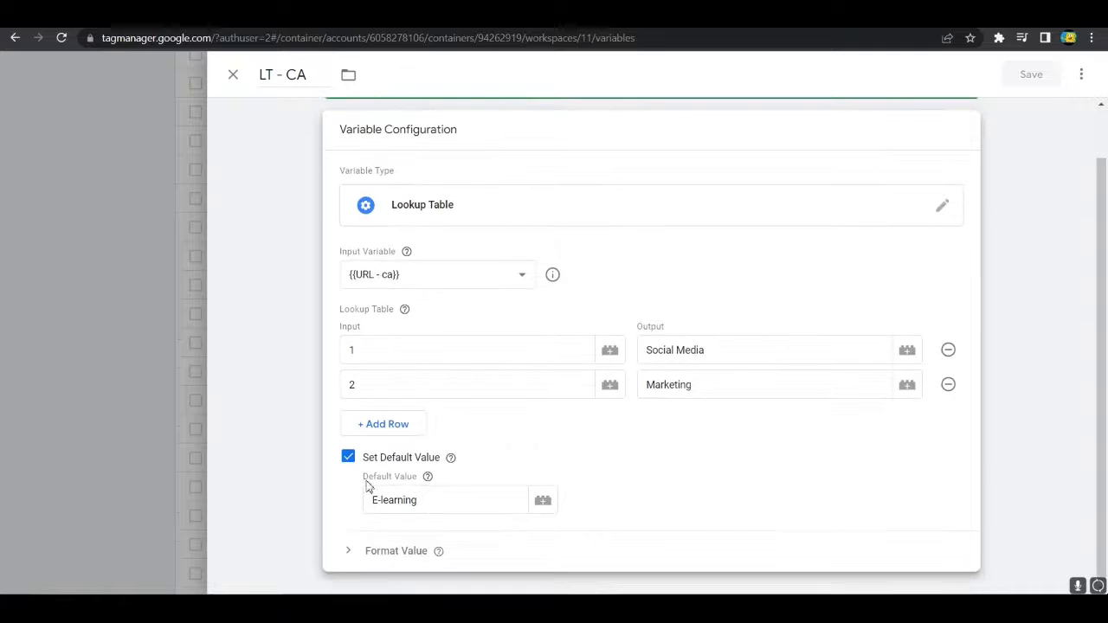
{"action": "left_click", "coordinate": [348, 457]}
{"action": "left_click", "coordinate": [1037, 80]}
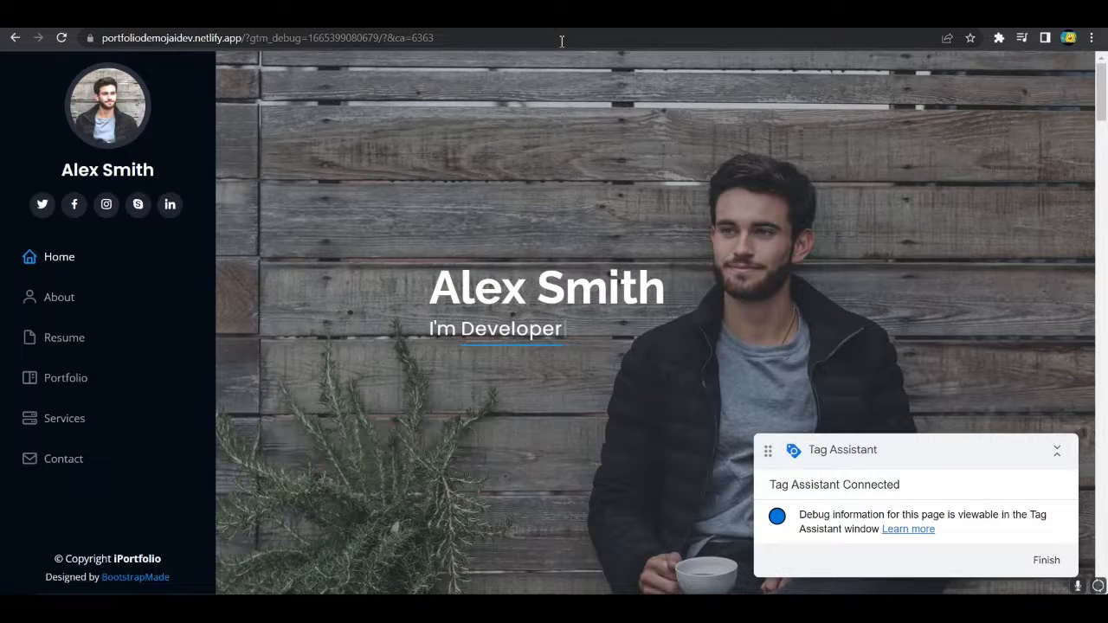
Reload the portfolio page with ca=6363 and view its Container Loaded event in the existing Tag Assistant session.
{"action": "left_click", "coordinate": [543, 37]}
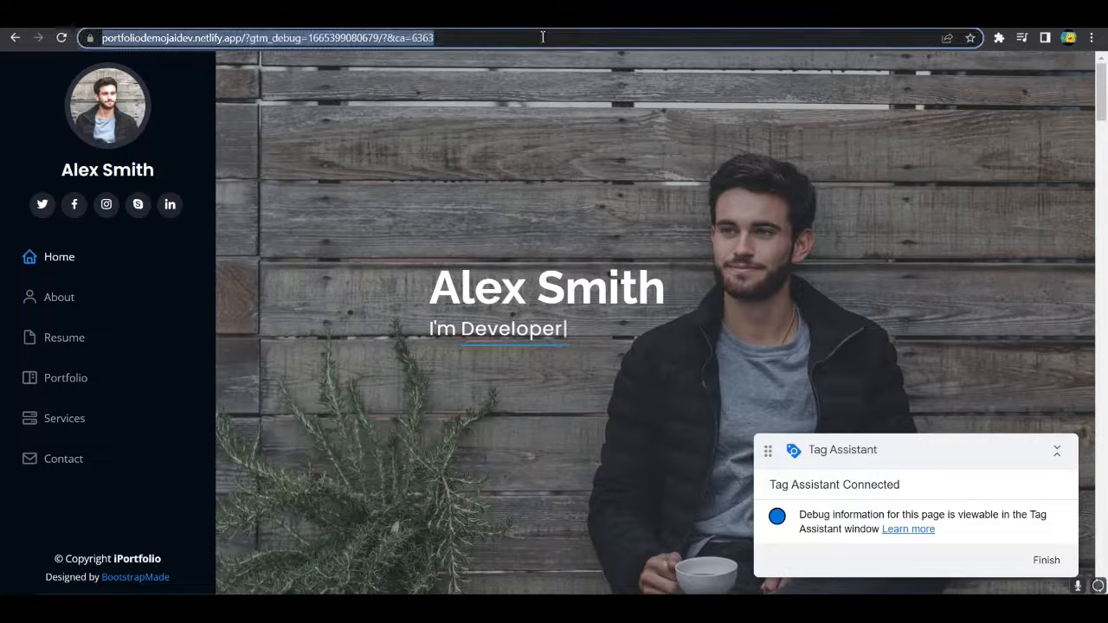
{"action": "key", "text": "Return"}
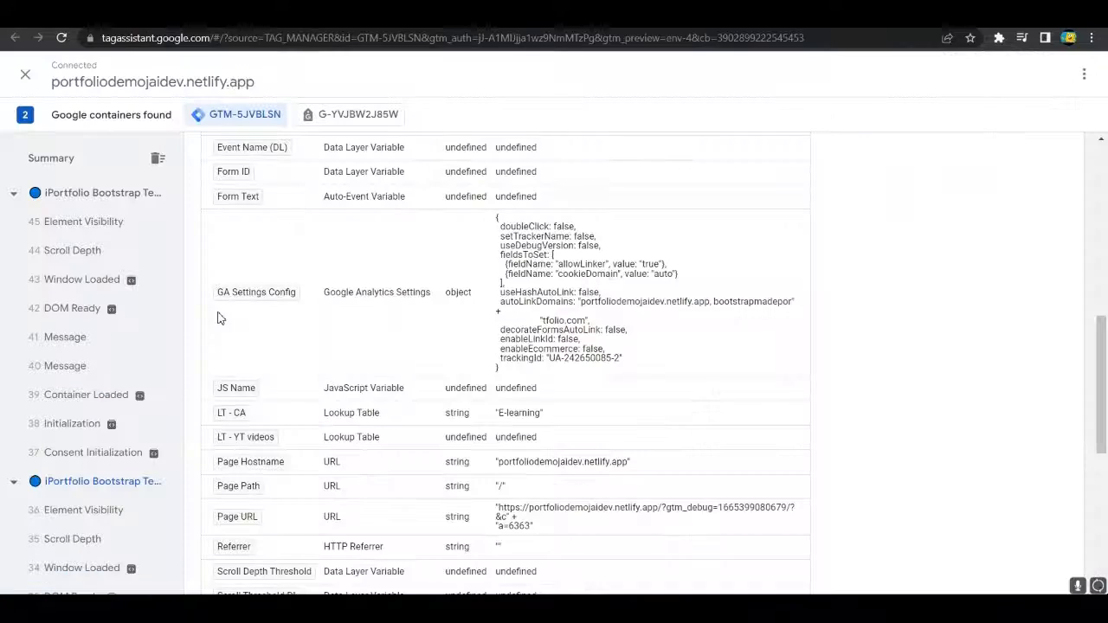
{"action": "left_click", "coordinate": [86, 398]}
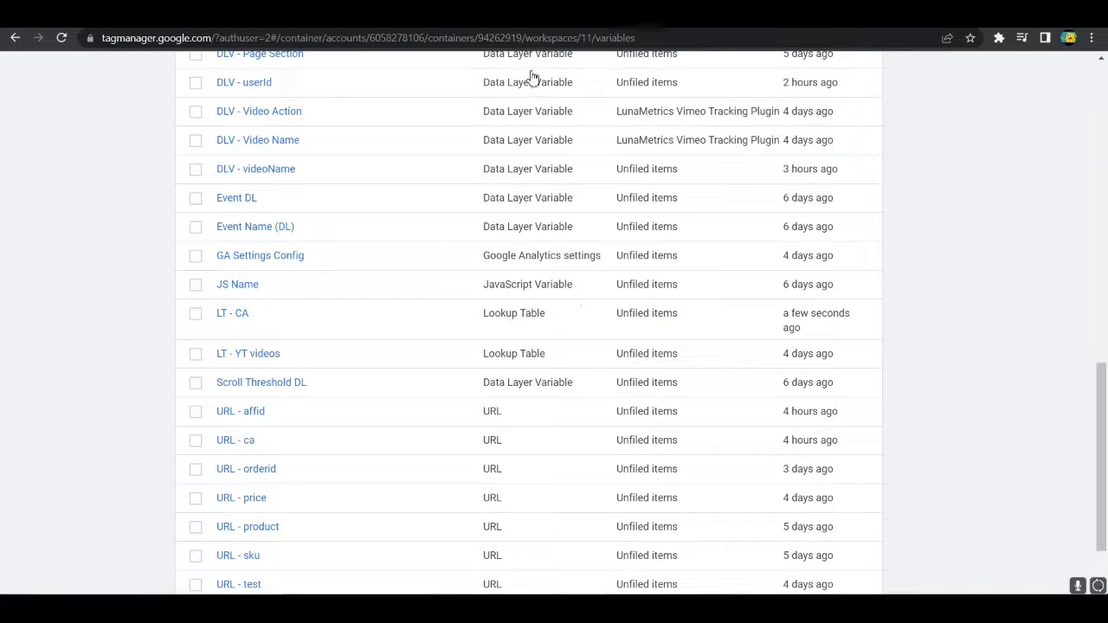
Start a new preview session from Tag Manager and connect it to the portfolio site.
{"action": "scroll", "coordinate": [933, 236], "scroll_direction": "up", "scroll_amount": 10}
{"action": "left_click", "coordinate": [957, 117]}
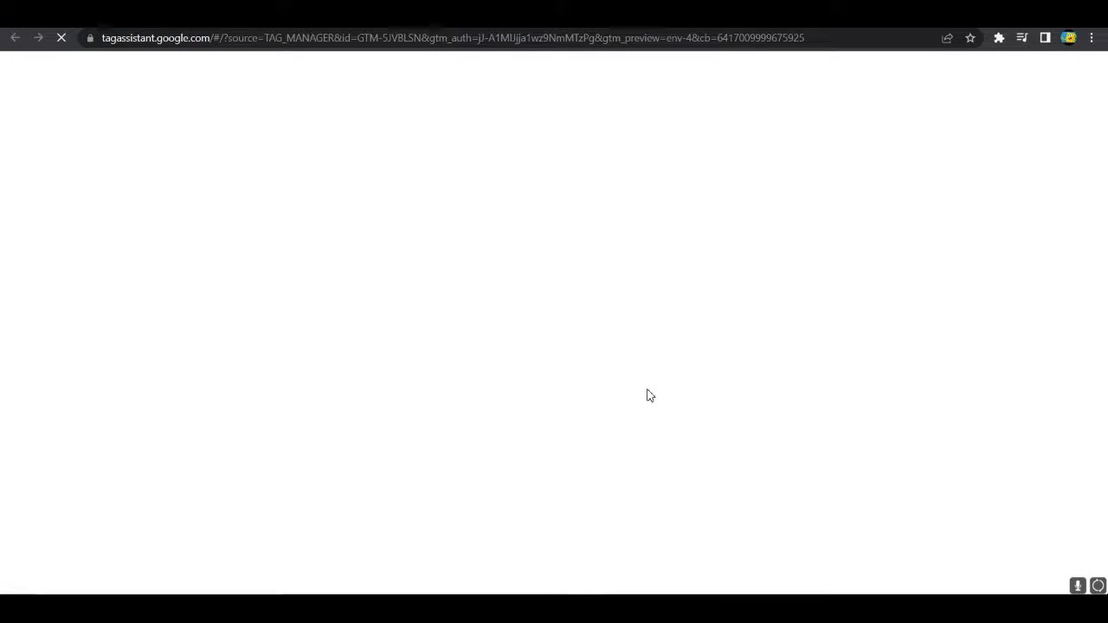
{"action": "left_click", "coordinate": [565, 442]}
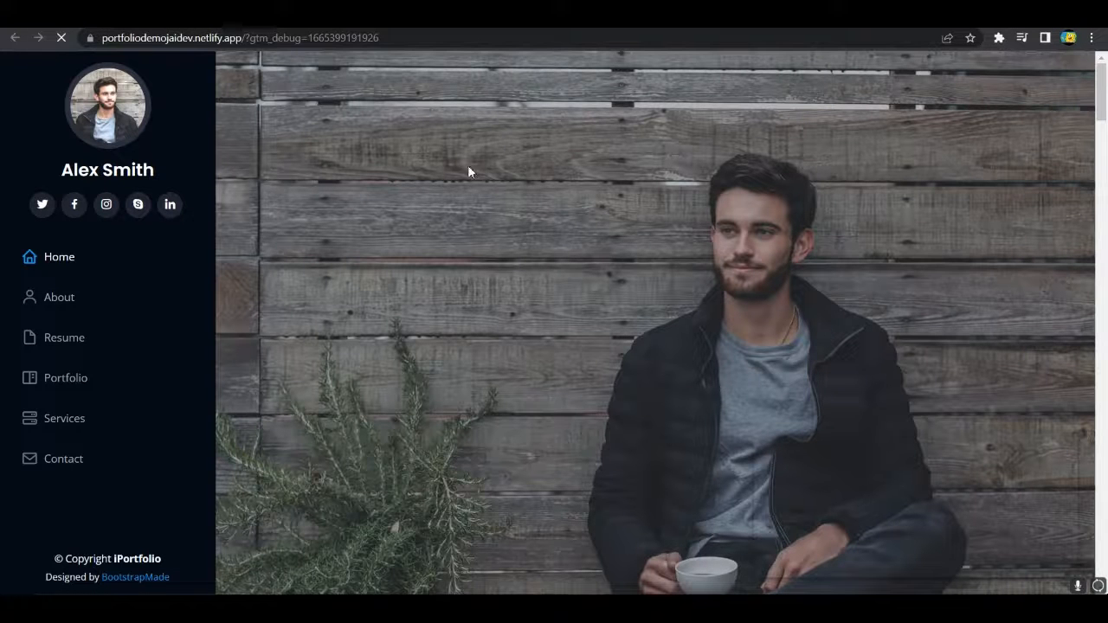
Append /?&ca=3637 to the newly opened portfolio debug page's URL and load it.
{"action": "double_click", "coordinate": [412, 39]}
{"action": "left_click", "coordinate": [434, 39]}
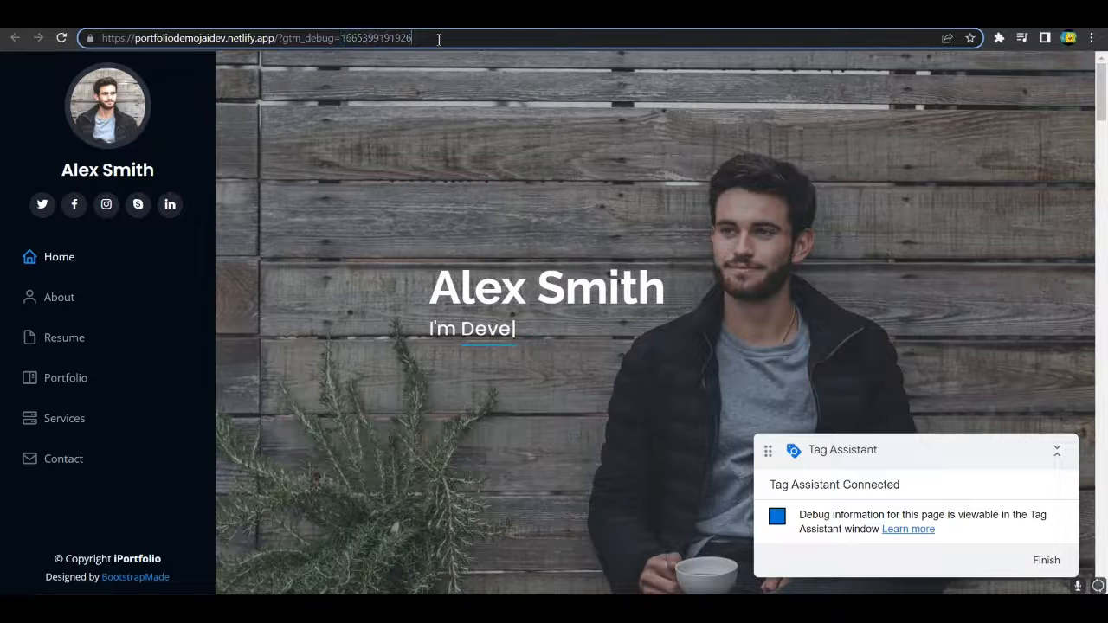
{"action": "type", "text": "/c"}
{"action": "key", "text": "BackSpace"}
{"action": "type", "text": "?"}
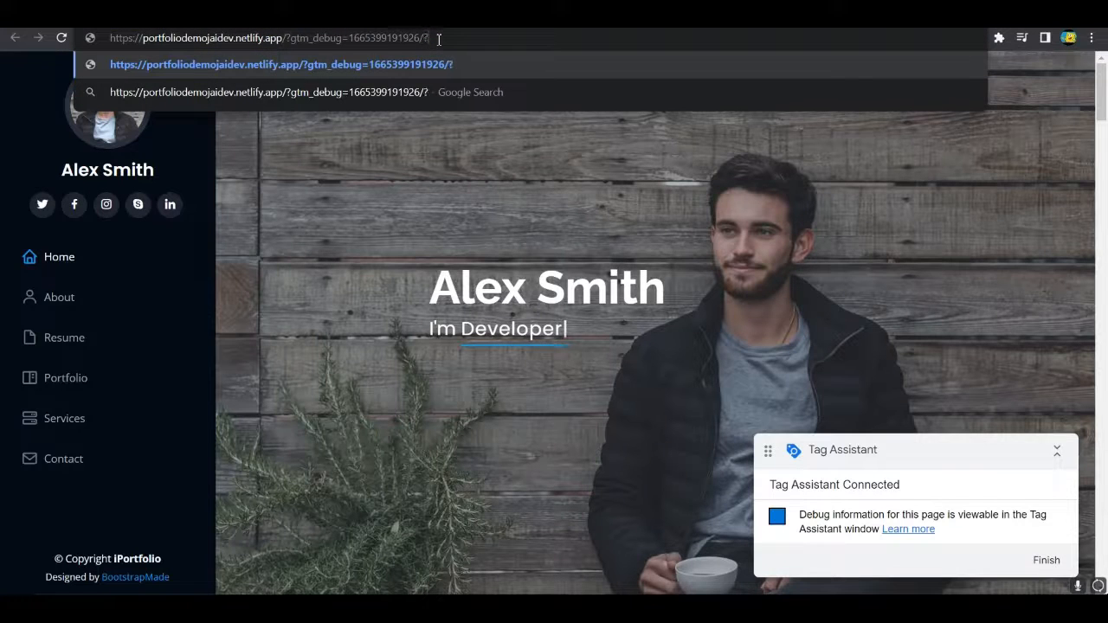
{"action": "type", "text": "&ca=3637"}
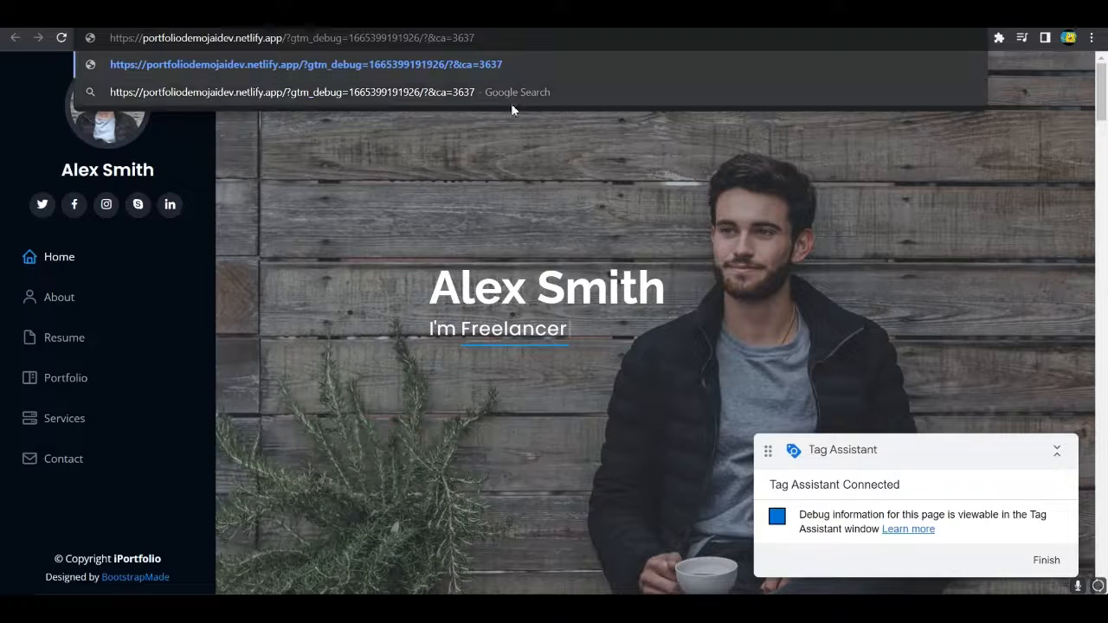
{"action": "key", "text": "Return"}
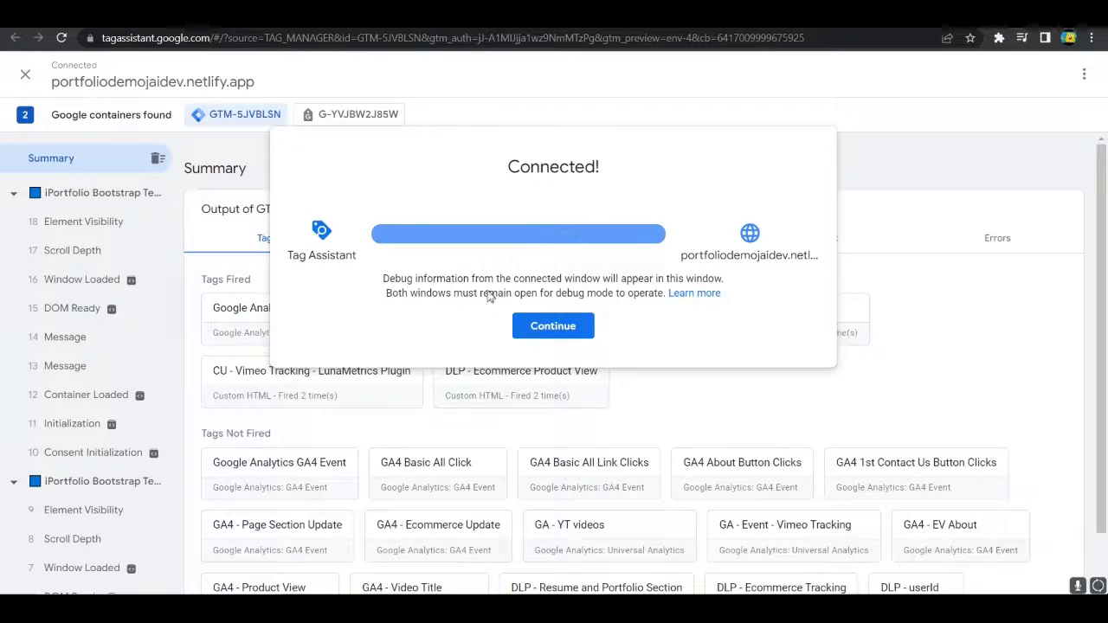
Continue into the connected Tag Assistant session and show the variables of the latest page's Container Loaded event.
{"action": "left_click", "coordinate": [551, 326]}
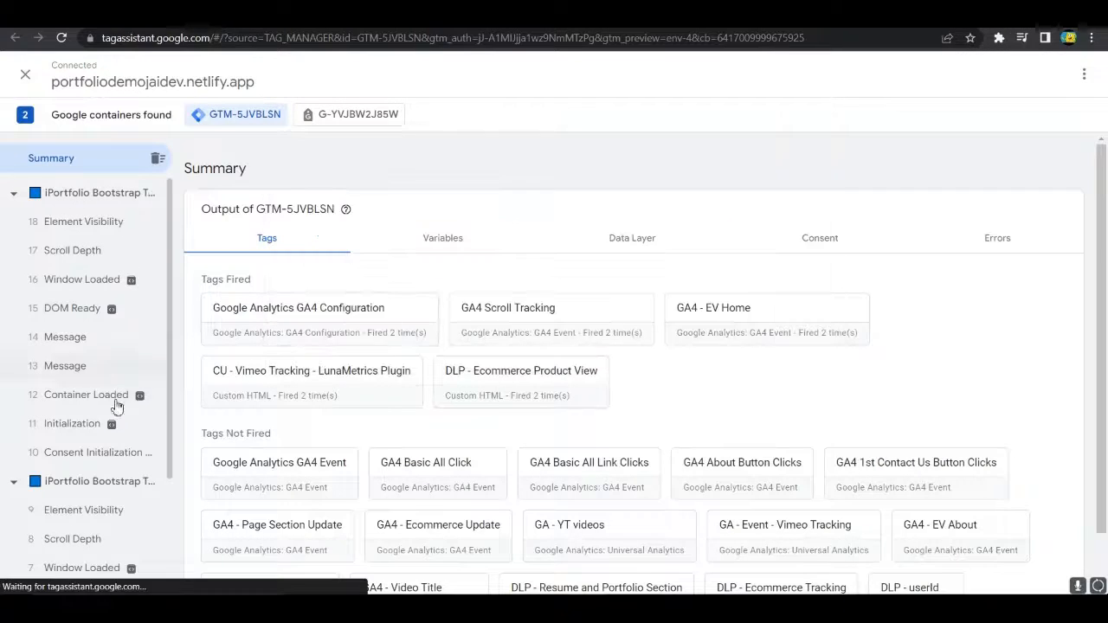
{"action": "left_click", "coordinate": [118, 398]}
{"action": "left_click", "coordinate": [408, 328]}
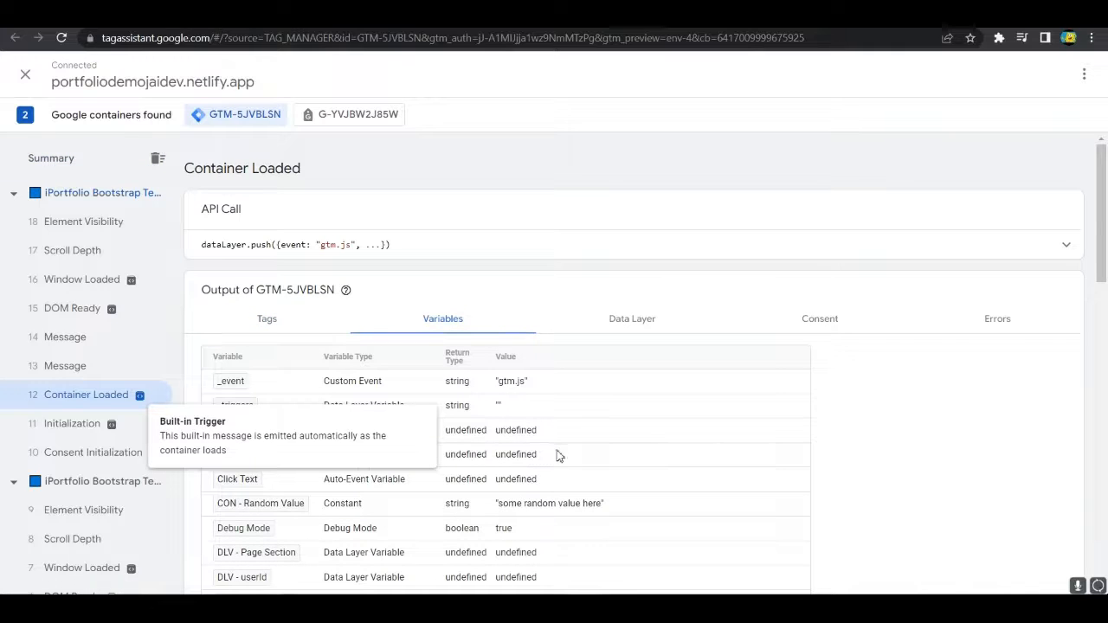
Check the LT - CA and URL - ca values among the Container Loaded event's variables.
{"action": "scroll", "coordinate": [606, 450], "scroll_direction": "down", "scroll_amount": 3}
{"action": "scroll", "coordinate": [409, 427], "scroll_direction": "down", "scroll_amount": 5}
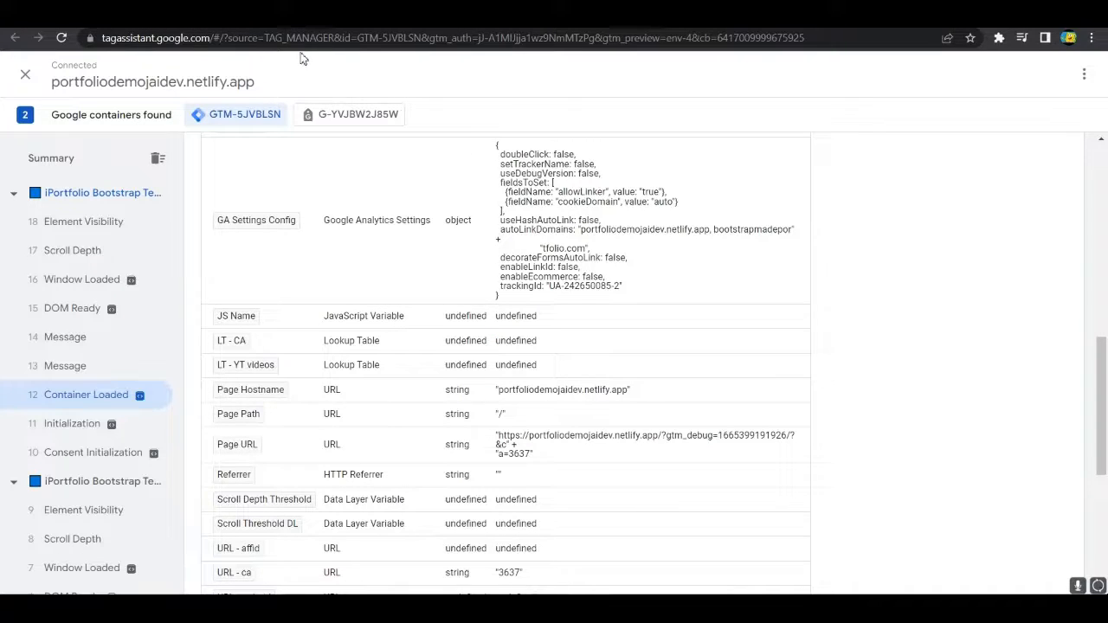
Switch to Tag Manager and start a new user-defined variable of type RegEx Table.
{"action": "left_click", "coordinate": [337, 16]}
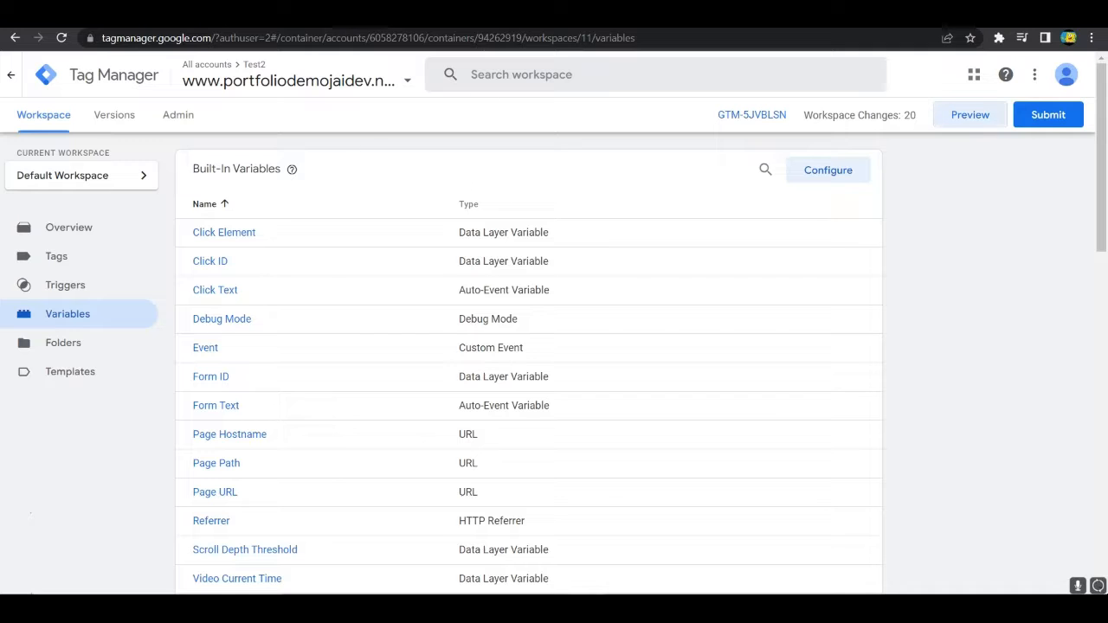
{"action": "scroll", "coordinate": [588, 324], "scroll_direction": "down", "scroll_amount": 9}
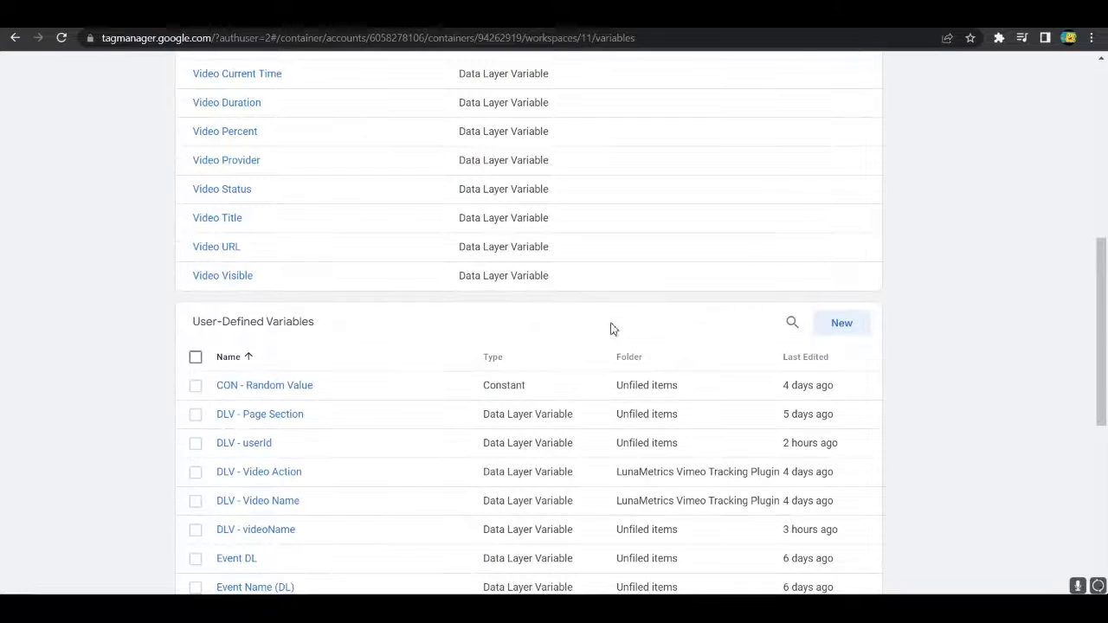
{"action": "scroll", "coordinate": [619, 325], "scroll_direction": "up", "scroll_amount": 4}
{"action": "scroll", "coordinate": [885, 324], "scroll_direction": "down", "scroll_amount": 3}
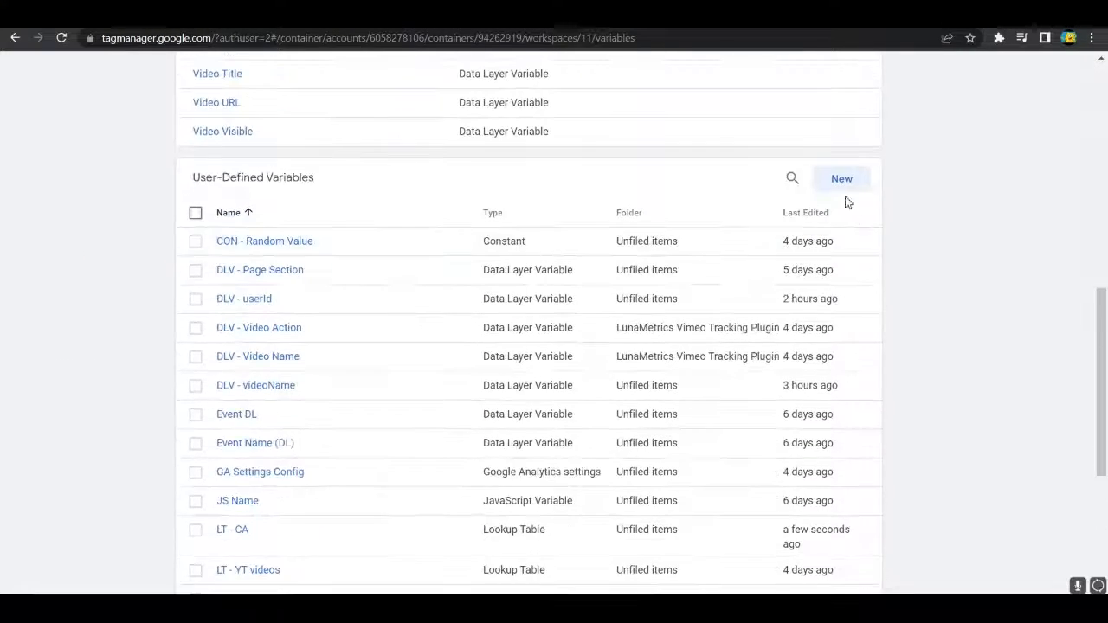
{"action": "left_click", "coordinate": [842, 183]}
{"action": "left_click", "coordinate": [844, 230]}
{"action": "scroll", "coordinate": [926, 305], "scroll_direction": "down", "scroll_amount": 10}
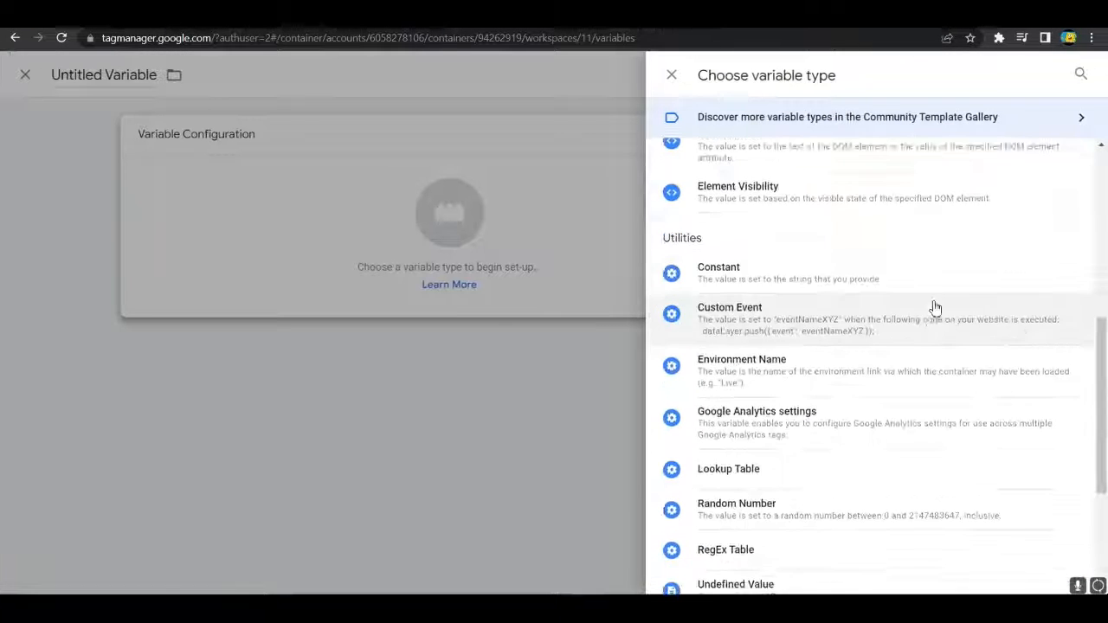
{"action": "left_click", "coordinate": [726, 334]}
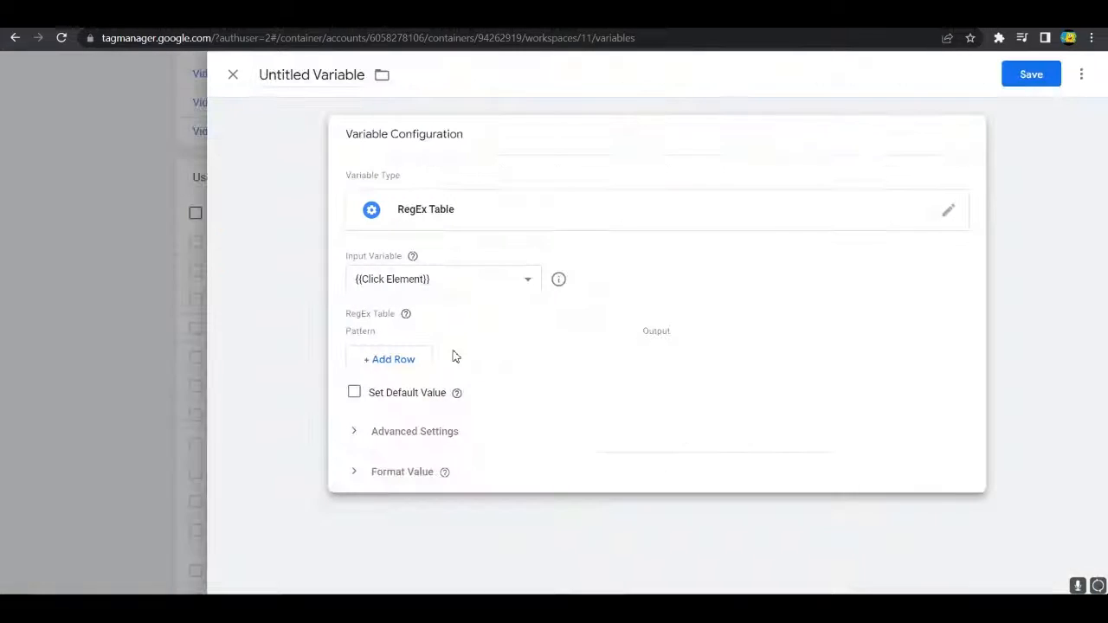
Set the RegEx Table's input variable to {{URL - ca}}.
{"action": "mouse_move", "coordinate": [406, 315]}
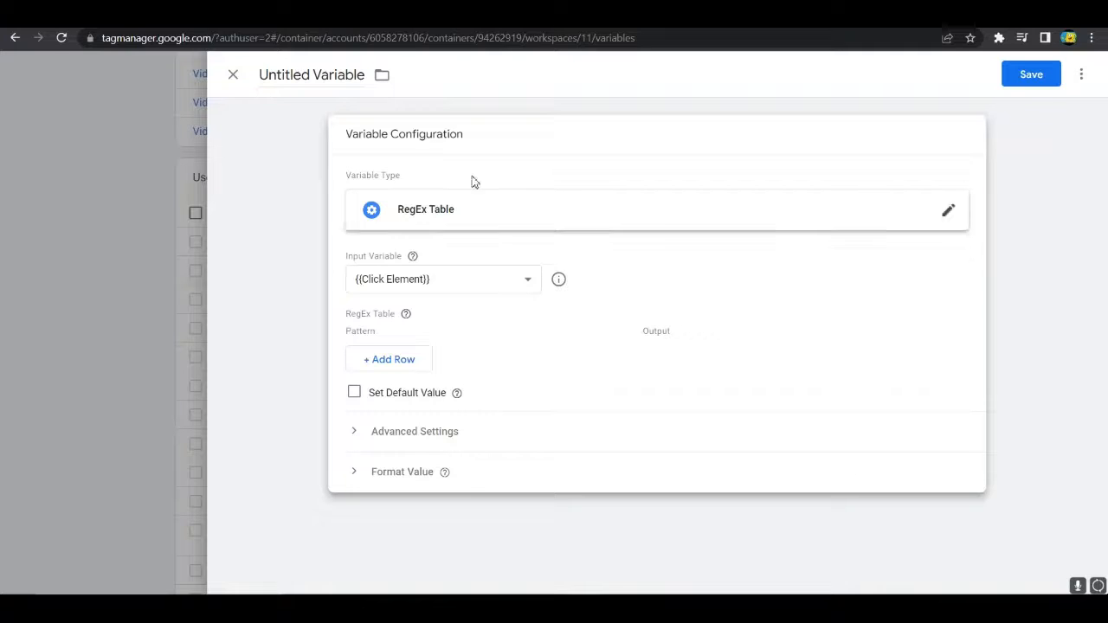
{"action": "left_click", "coordinate": [520, 285]}
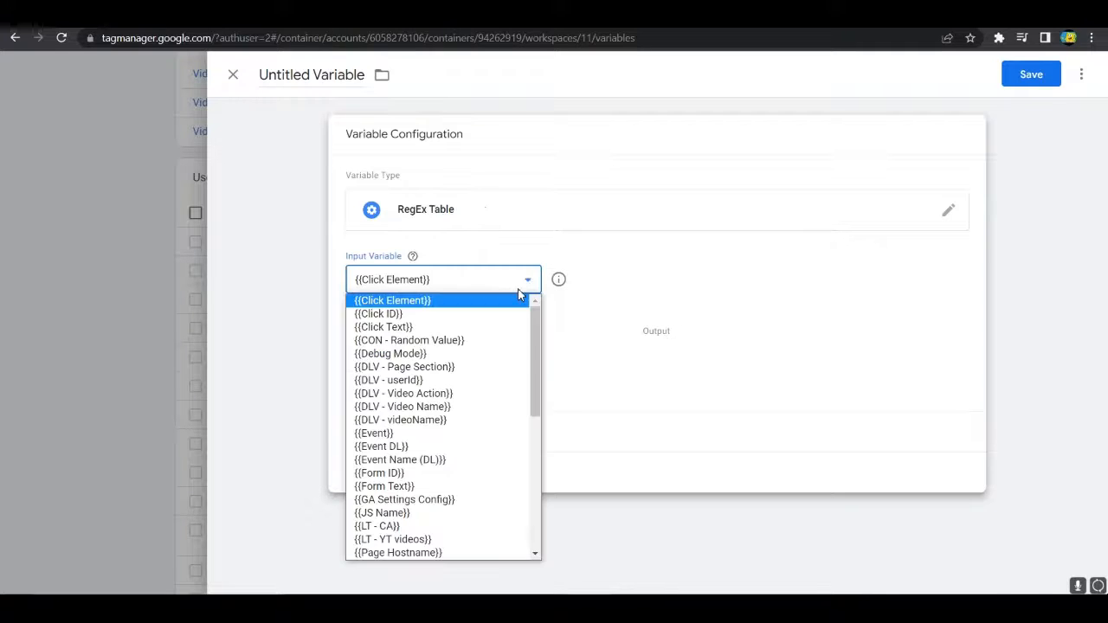
{"action": "scroll", "coordinate": [482, 367], "scroll_direction": "down", "scroll_amount": 10}
{"action": "scroll", "coordinate": [482, 366], "scroll_direction": "up", "scroll_amount": 5}
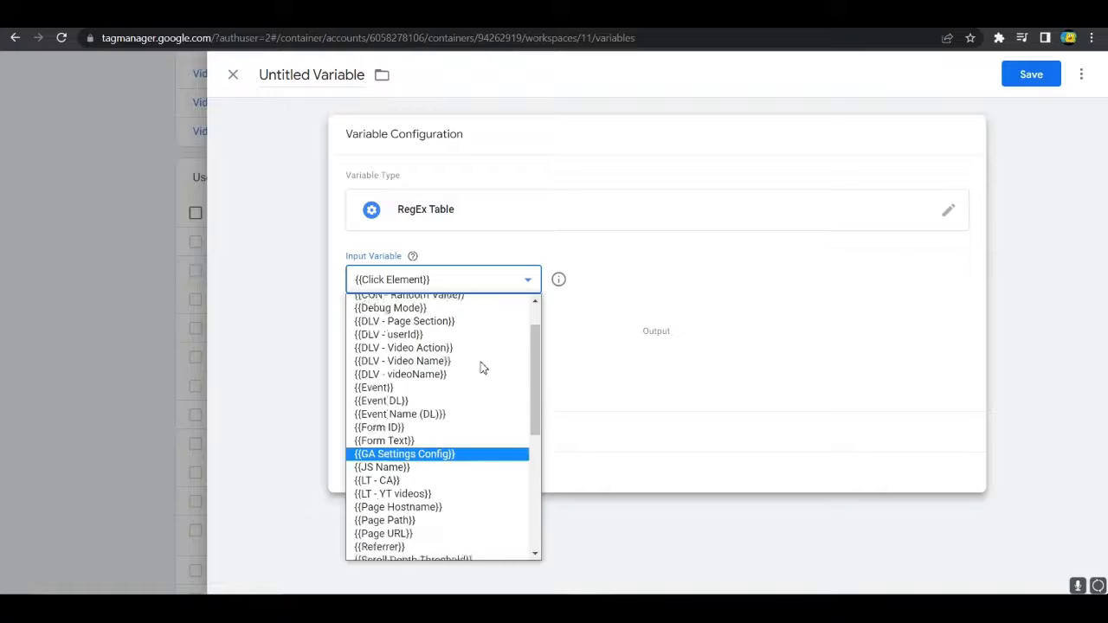
{"action": "scroll", "coordinate": [476, 367], "scroll_direction": "down", "scroll_amount": 3}
{"action": "left_click", "coordinate": [390, 474]}
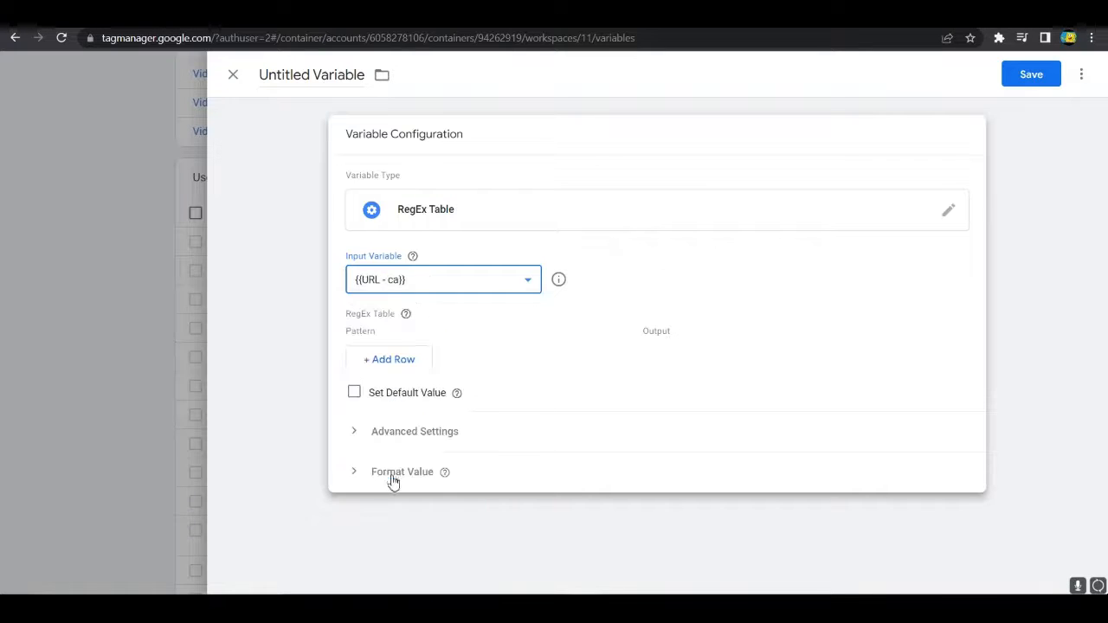
Add a RegEx Table row with the pattern search and the output Social Media.
{"action": "left_click", "coordinate": [388, 361]}
{"action": "left_click", "coordinate": [453, 345]}
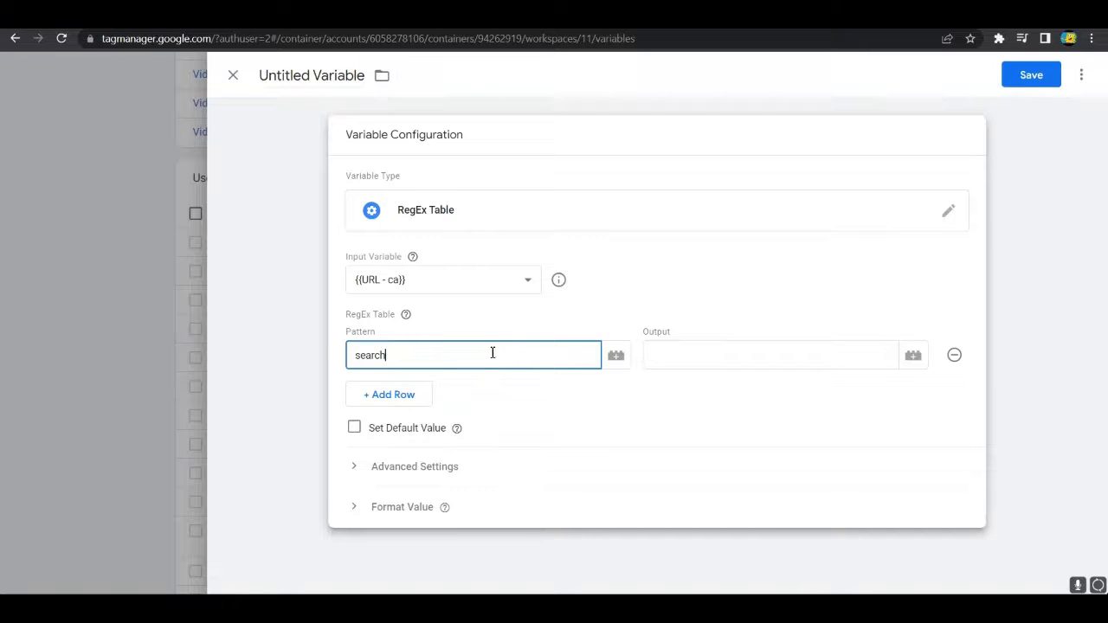
{"action": "left_click", "coordinate": [691, 365]}
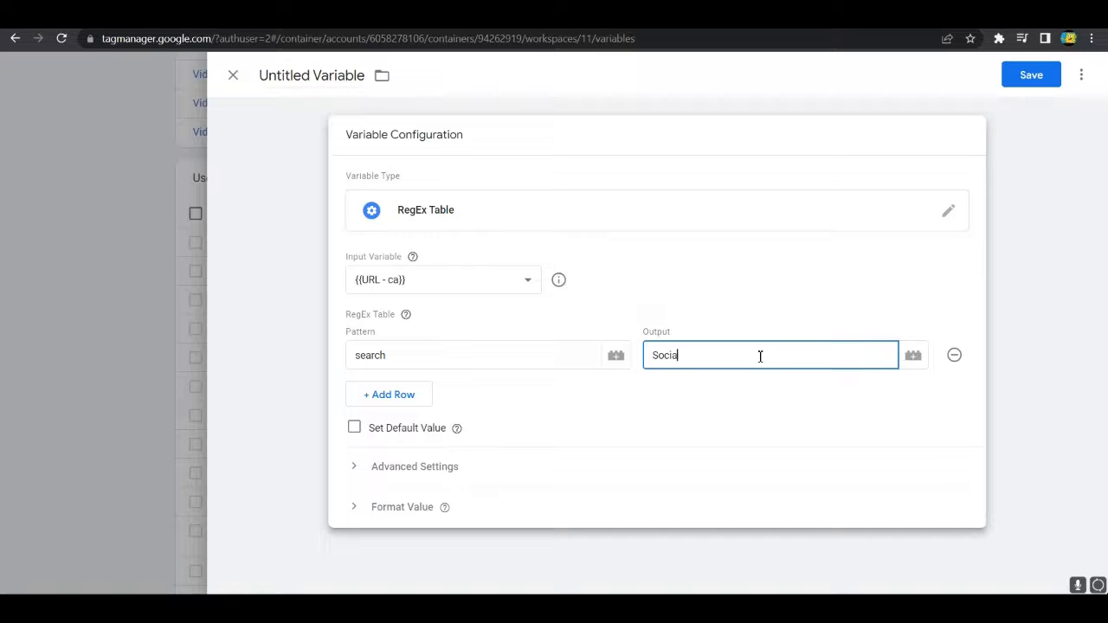
{"action": "left_click", "coordinate": [744, 313]}
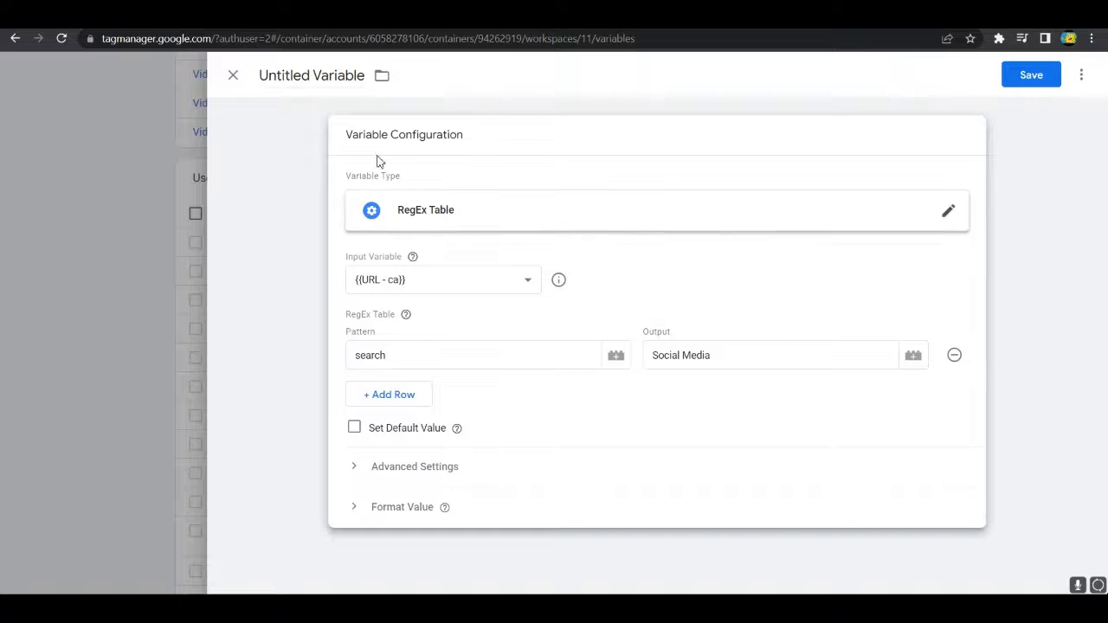
Save the new RegEx Table variable under the name RT - CA.
{"action": "left_click", "coordinate": [1034, 78]}
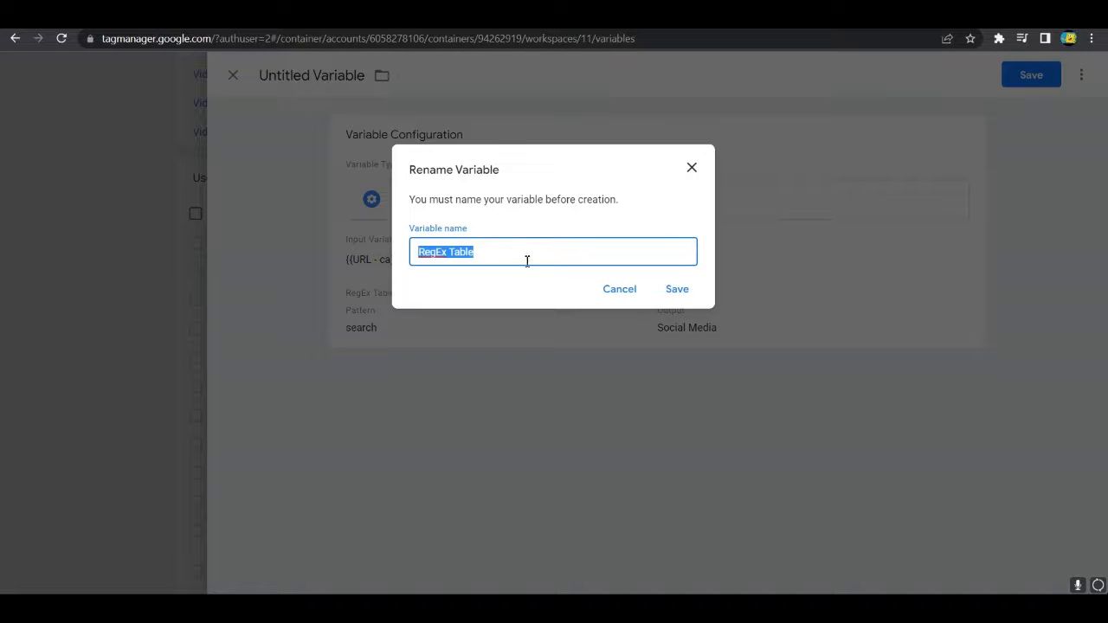
{"action": "type", "text": "RT - CA"}
{"action": "left_click", "coordinate": [677, 290]}
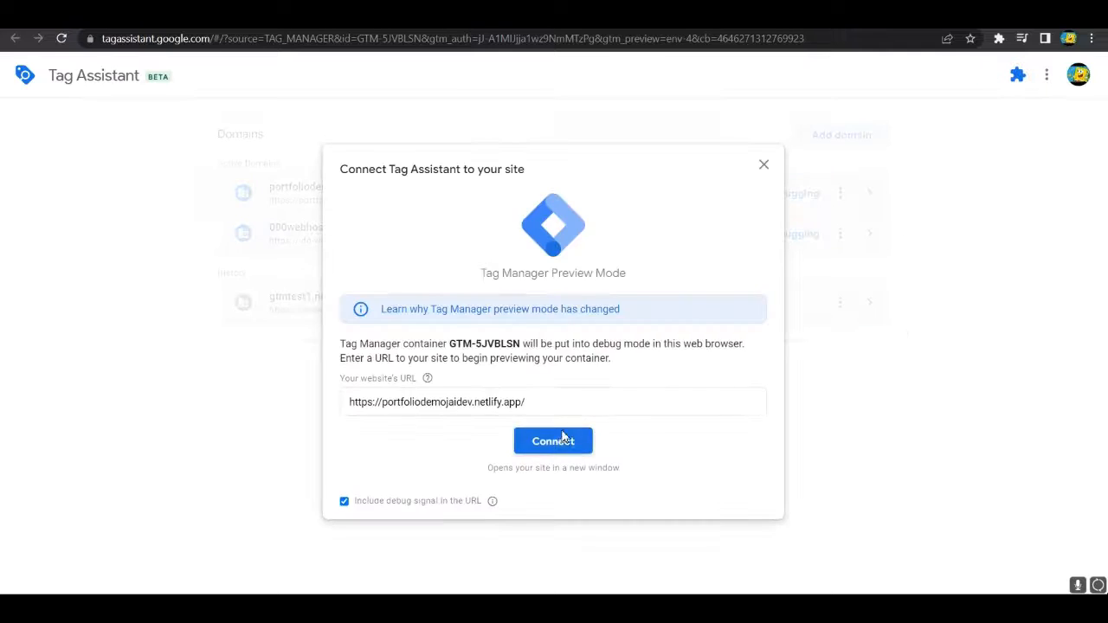
Connect Tag Assistant to the portfolio site and load its debug page with /?&ca=search appended to the URL.
{"action": "left_click", "coordinate": [561, 440]}
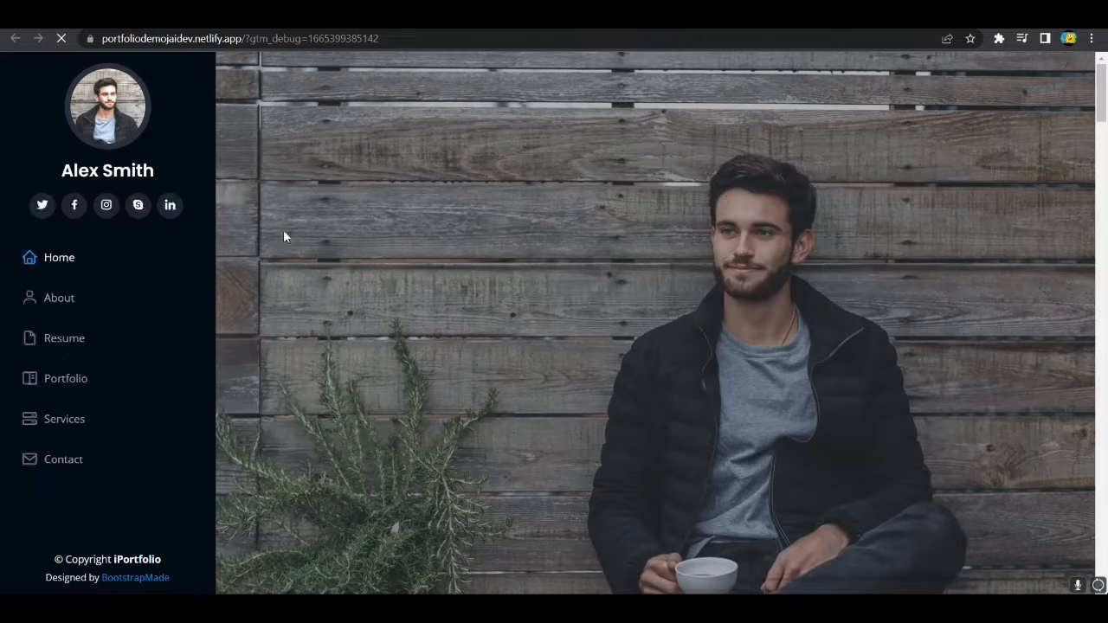
{"action": "left_click", "coordinate": [428, 39]}
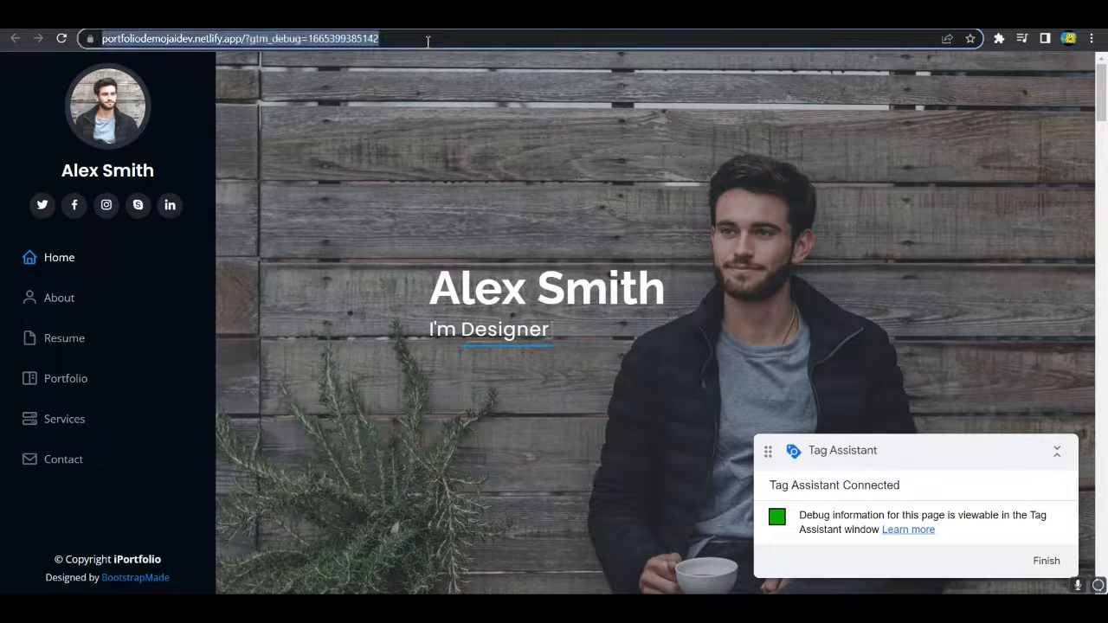
{"action": "left_click", "coordinate": [452, 45]}
{"action": "type", "text": "/?"}
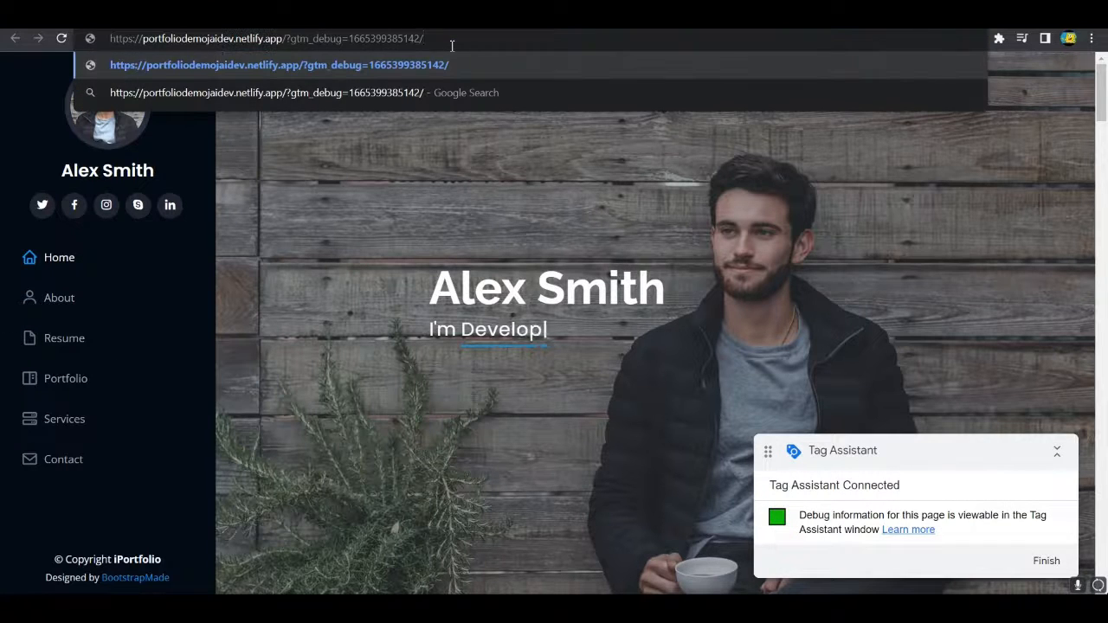
{"action": "type", "text": "&ca=search"}
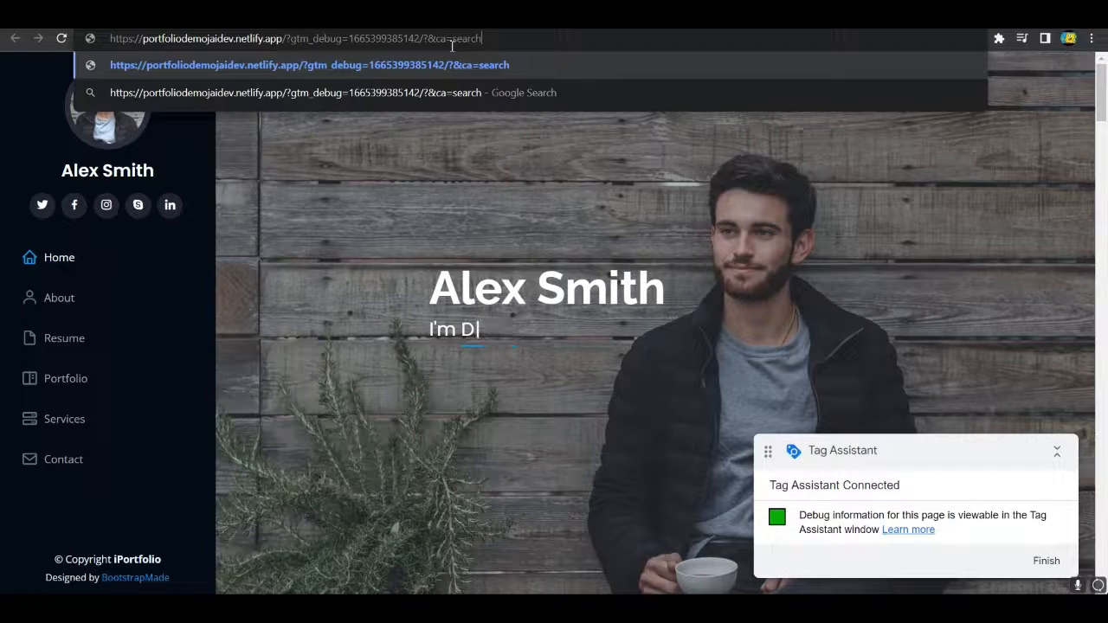
{"action": "key", "text": "Return"}
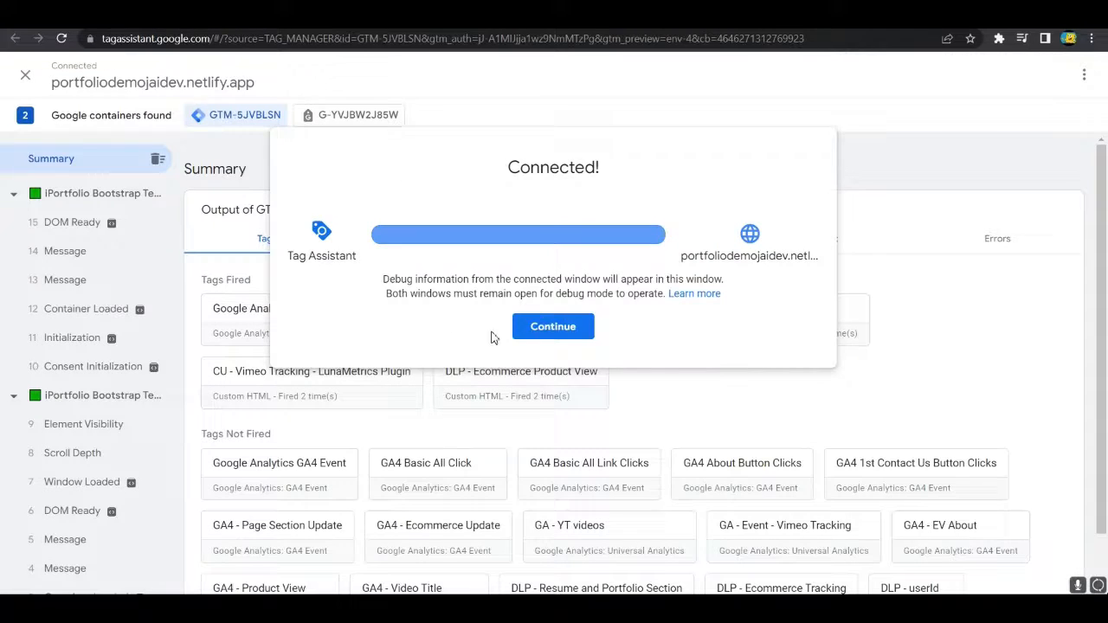
Continue into the Tag Assistant session and check the RT - CA value among the latest Container Loaded event's variables.
{"action": "left_click", "coordinate": [545, 322]}
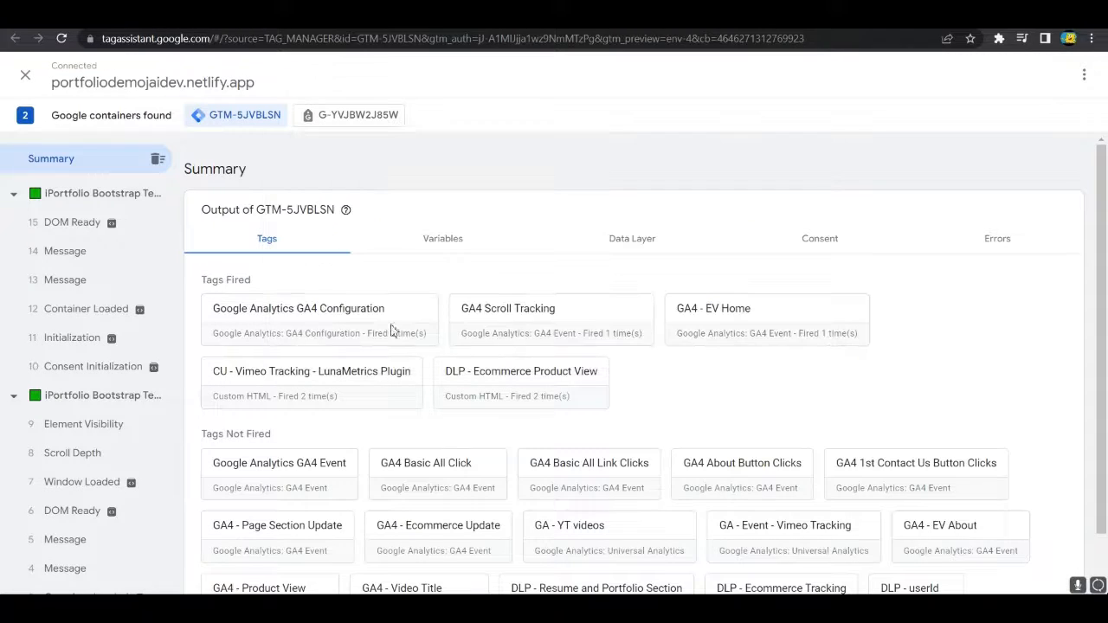
{"action": "left_click", "coordinate": [86, 367]}
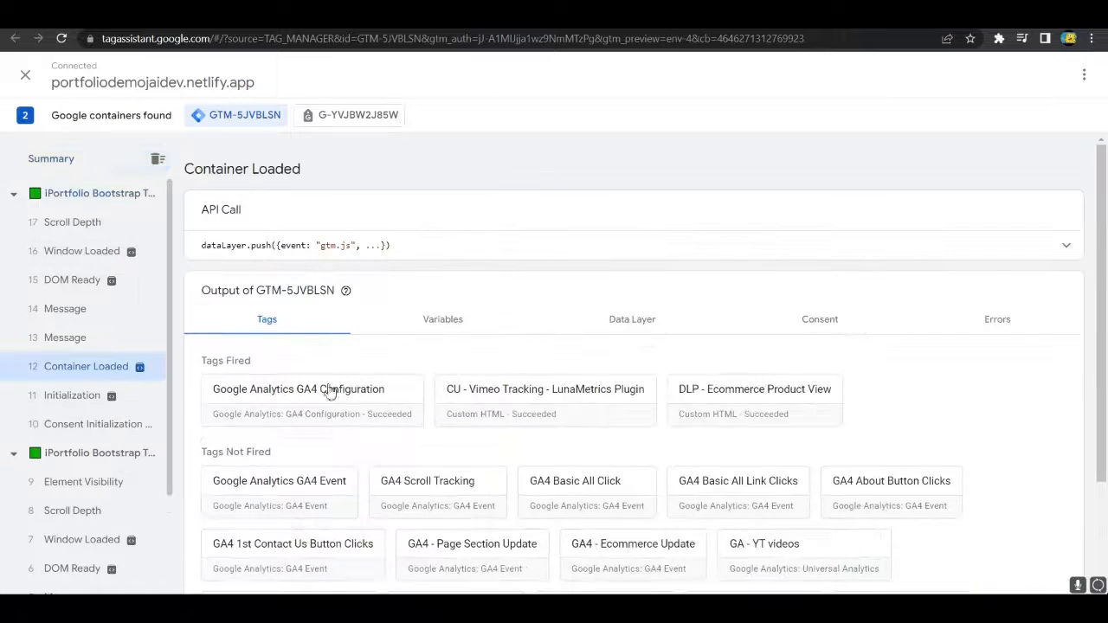
{"action": "scroll", "coordinate": [389, 363], "scroll_direction": "down", "scroll_amount": 2}
{"action": "left_click", "coordinate": [446, 251]}
{"action": "scroll", "coordinate": [465, 433], "scroll_direction": "down", "scroll_amount": 8}
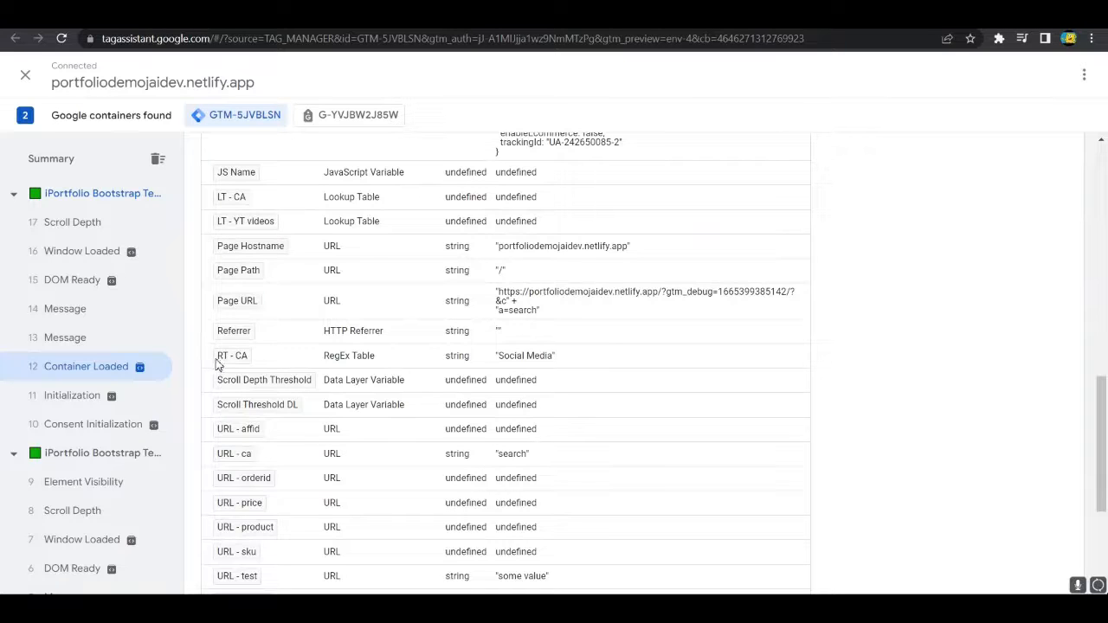
{"action": "left_click_drag", "start_coordinate": [497, 355], "coordinate": [551, 361]}
{"action": "left_click", "coordinate": [550, 362]}
Switch to Tag Manager, reopen the RT - CA variable and change its pattern to search|organic.
{"action": "left_click", "coordinate": [332, 23]}
{"action": "scroll", "coordinate": [801, 274], "scroll_direction": "down", "scroll_amount": 1}
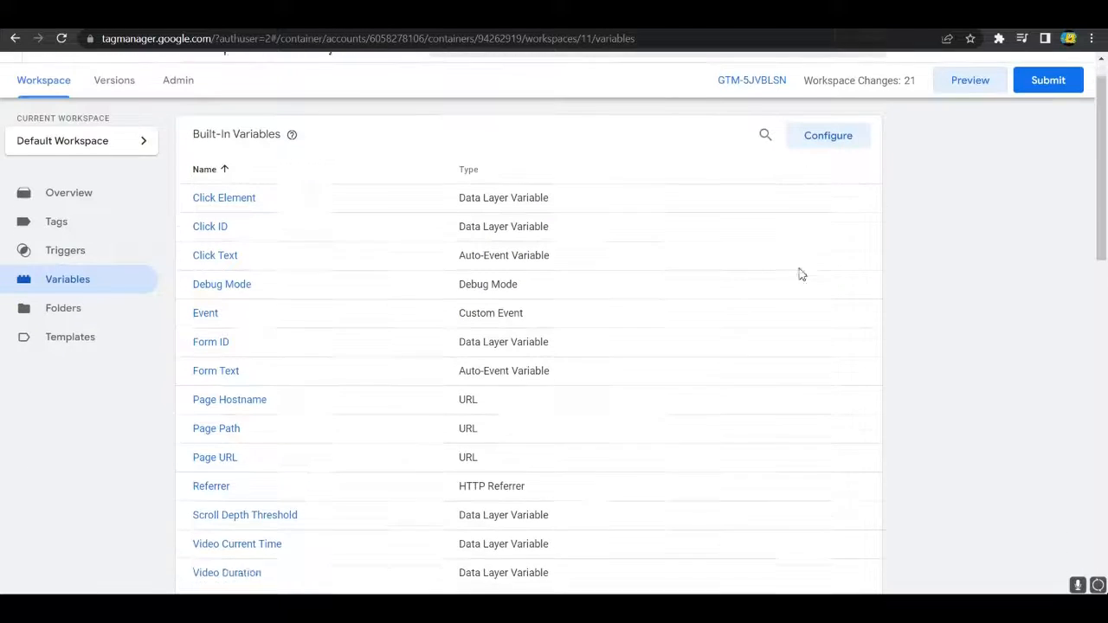
{"action": "scroll", "coordinate": [801, 274], "scroll_direction": "down", "scroll_amount": 6}
{"action": "left_click", "coordinate": [840, 262]}
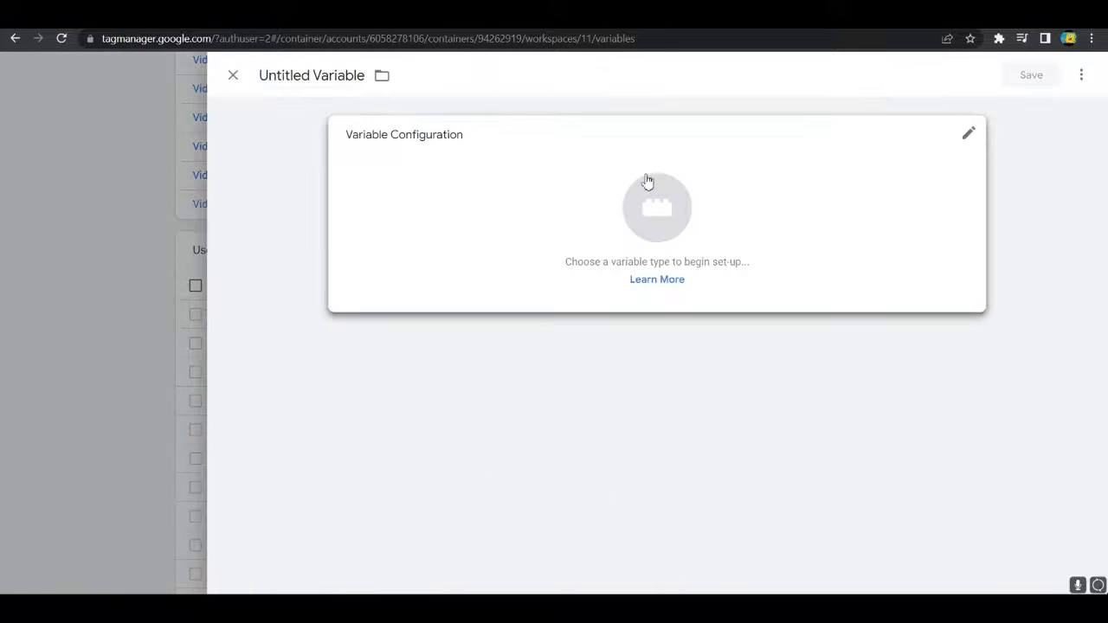
{"action": "left_click", "coordinate": [233, 75]}
{"action": "scroll", "coordinate": [363, 417], "scroll_direction": "down", "scroll_amount": 3}
{"action": "scroll", "coordinate": [355, 413], "scroll_direction": "down", "scroll_amount": 2}
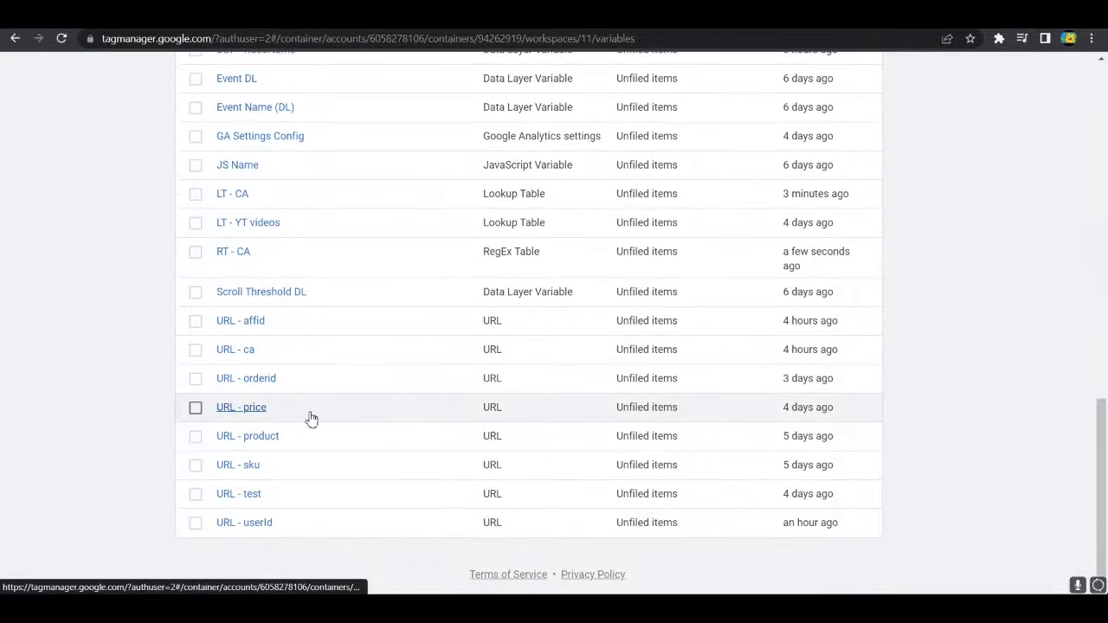
{"action": "scroll", "coordinate": [294, 402], "scroll_direction": "up", "scroll_amount": 2}
{"action": "left_click", "coordinate": [233, 397]}
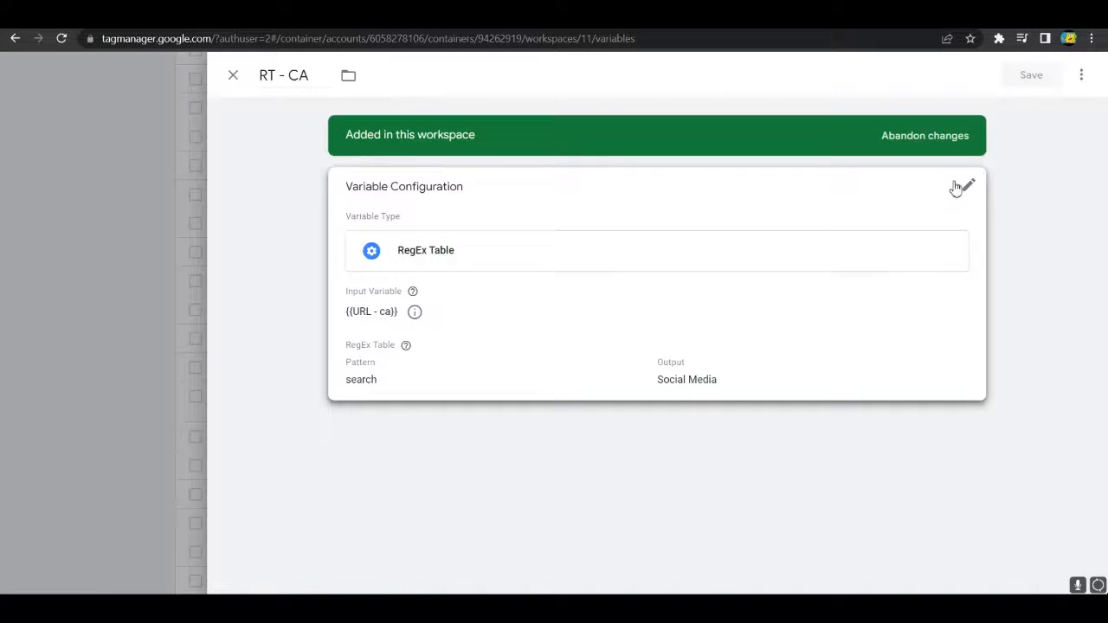
{"action": "left_click", "coordinate": [958, 187]}
{"action": "left_click", "coordinate": [407, 419]}
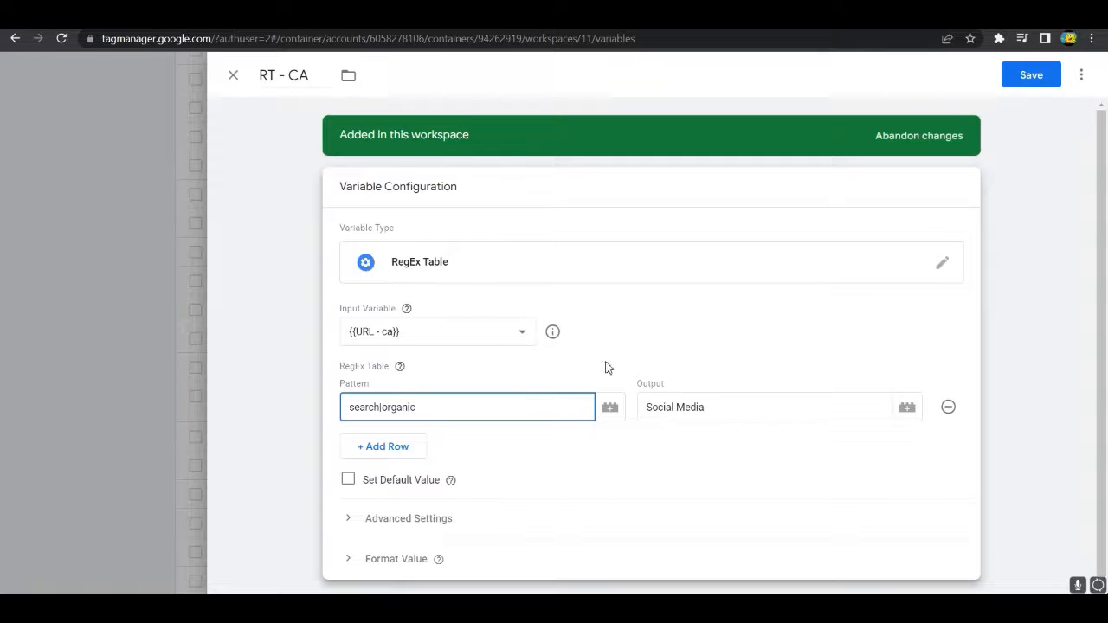
Review the pattern and output of the RT - CA row and save the variable.
{"action": "left_click_drag", "start_coordinate": [352, 414], "coordinate": [380, 413]}
{"action": "left_click", "coordinate": [385, 413]}
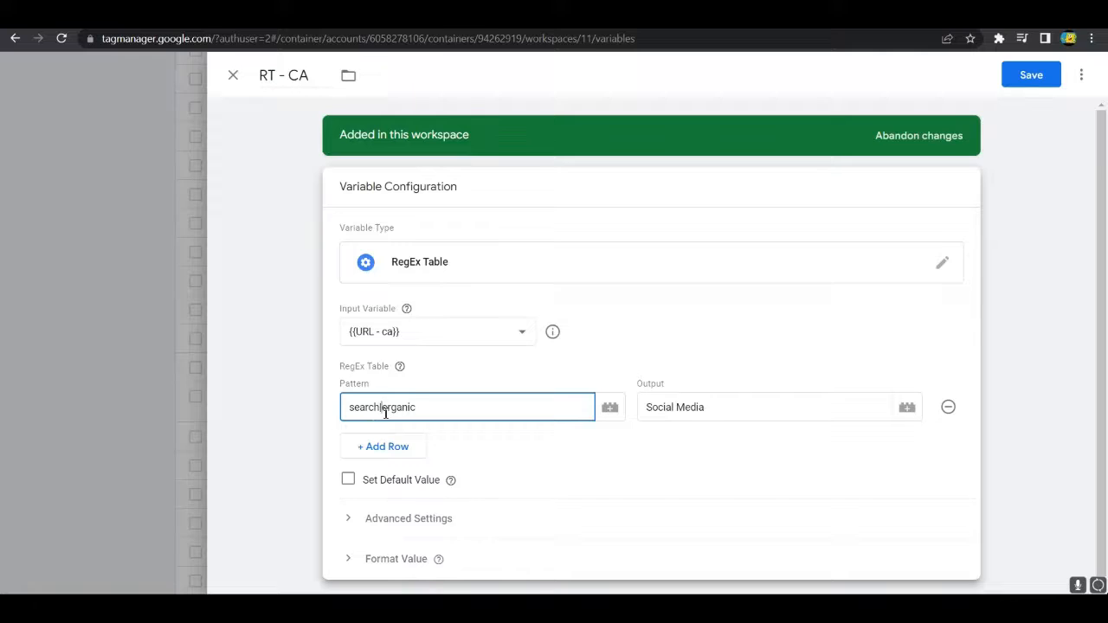
{"action": "left_click_drag", "start_coordinate": [648, 412], "coordinate": [732, 416]}
{"action": "left_click", "coordinate": [732, 416]}
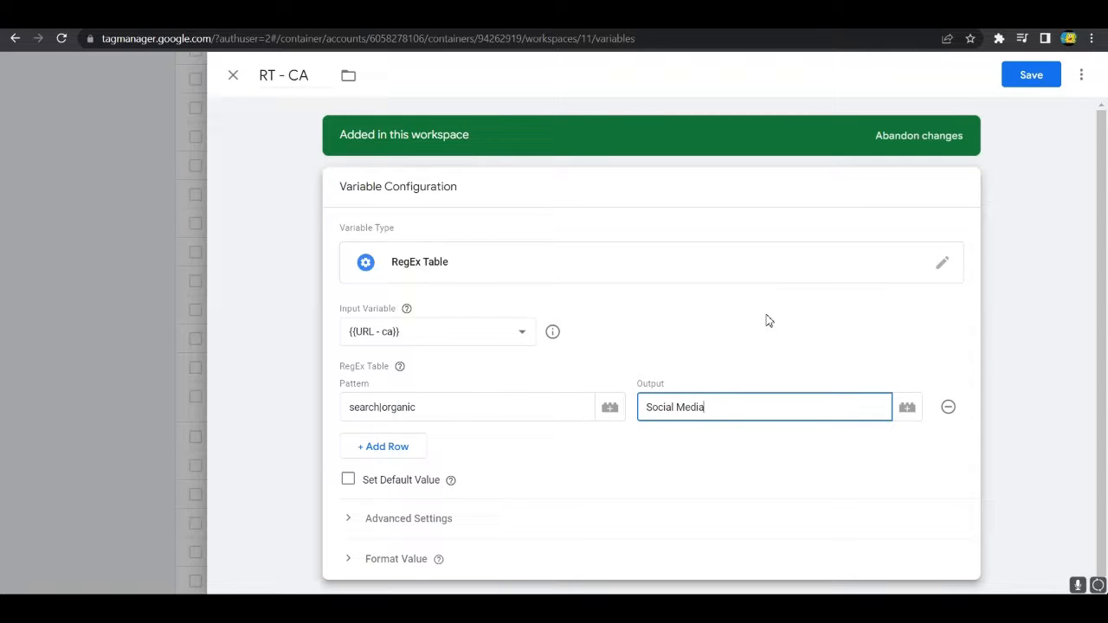
{"action": "left_click", "coordinate": [1019, 73]}
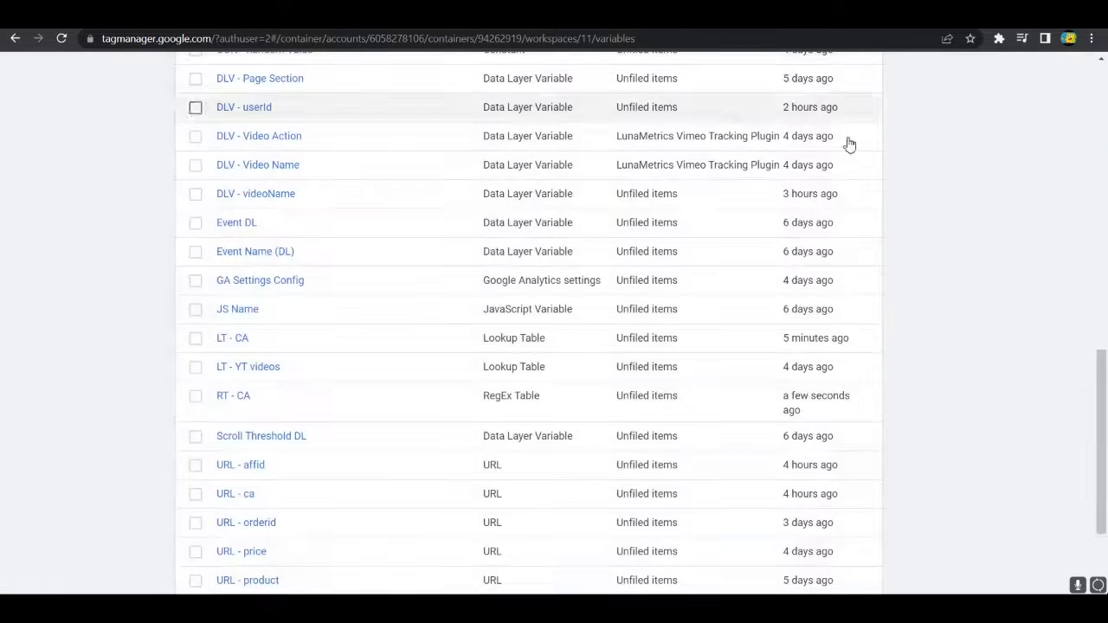
Start a new preview session from Tag Manager and connect it to the portfolio site.
{"action": "scroll", "coordinate": [849, 145], "scroll_direction": "up", "scroll_amount": 10}
{"action": "left_click", "coordinate": [969, 116]}
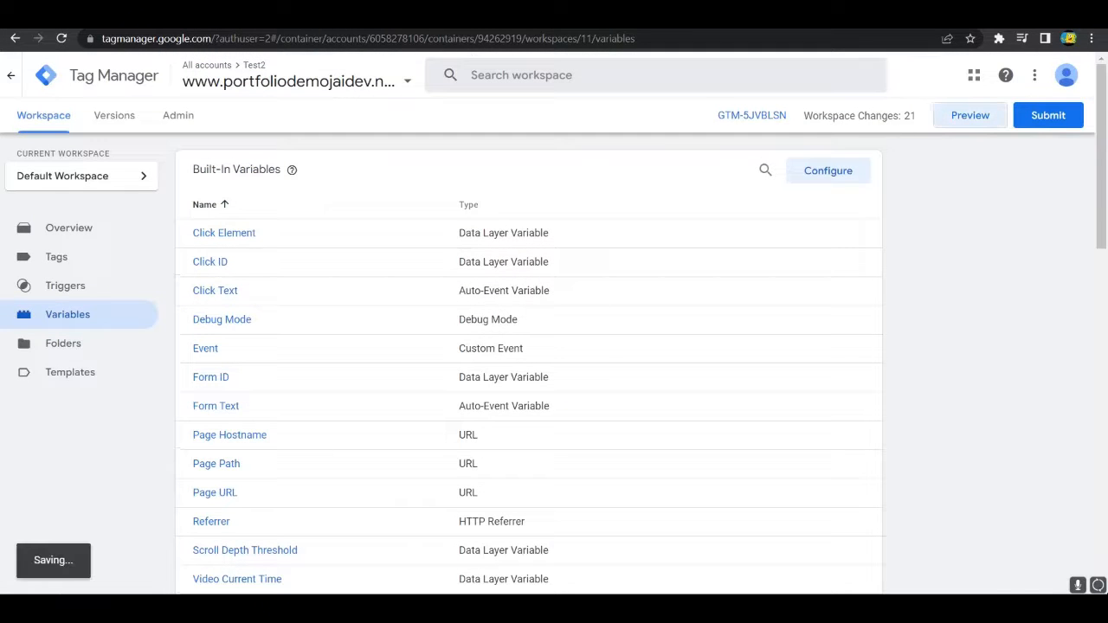
{"action": "scroll", "coordinate": [1013, 548], "scroll_direction": "down", "scroll_amount": 4}
{"action": "scroll", "coordinate": [930, 532], "scroll_direction": "up", "scroll_amount": 3}
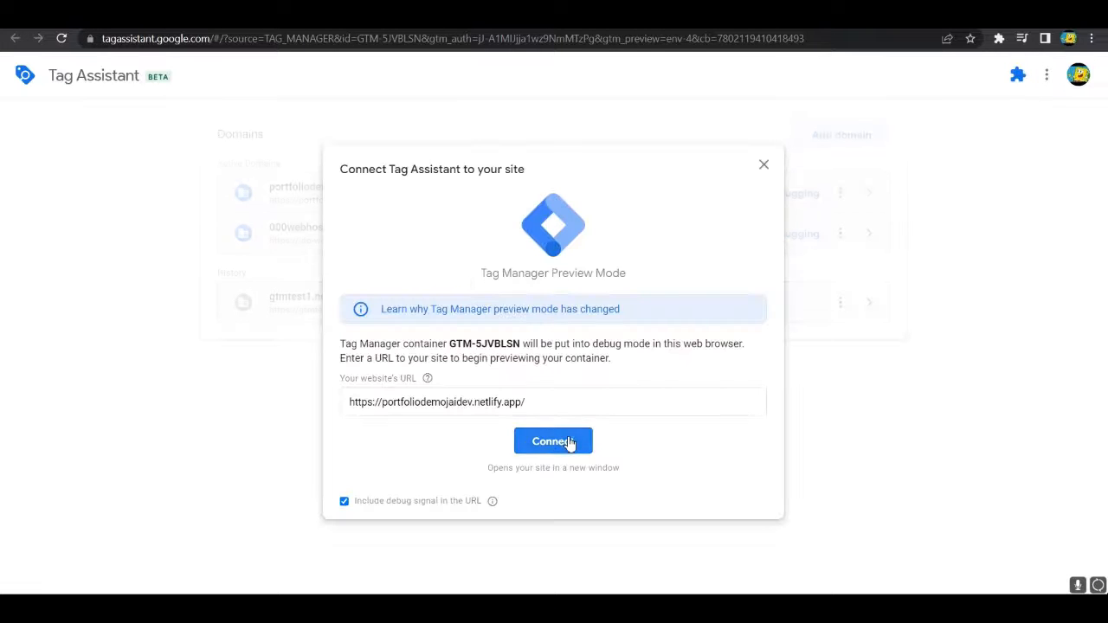
{"action": "left_click", "coordinate": [558, 439]}
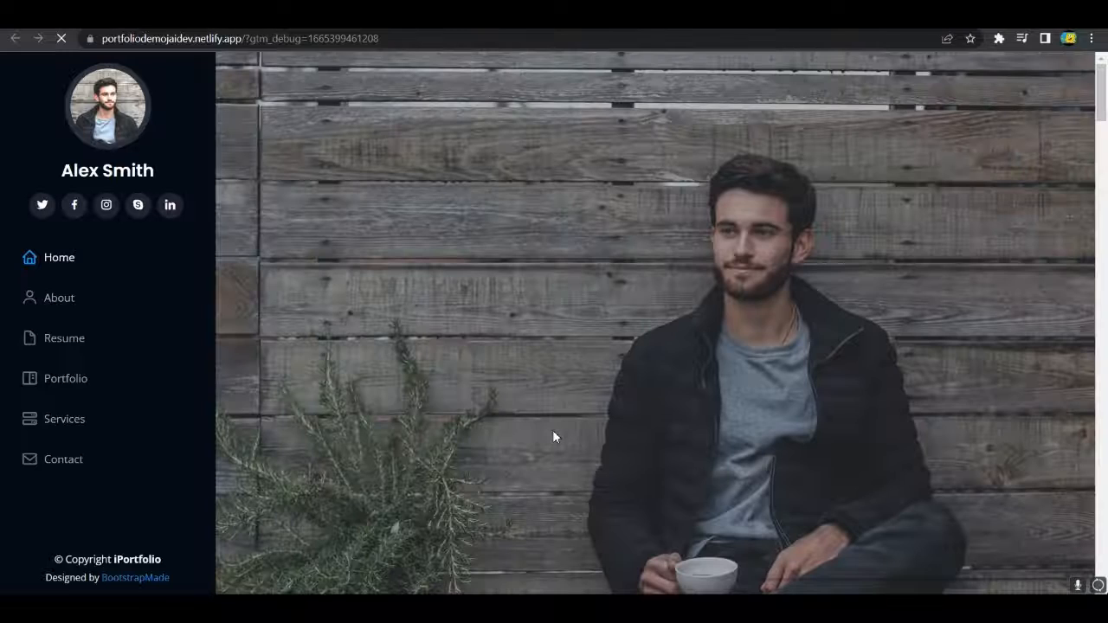
Append /?&ca=search to the portfolio site's debug URL and load the page.
{"action": "left_click", "coordinate": [416, 39]}
{"action": "left_click", "coordinate": [445, 41]}
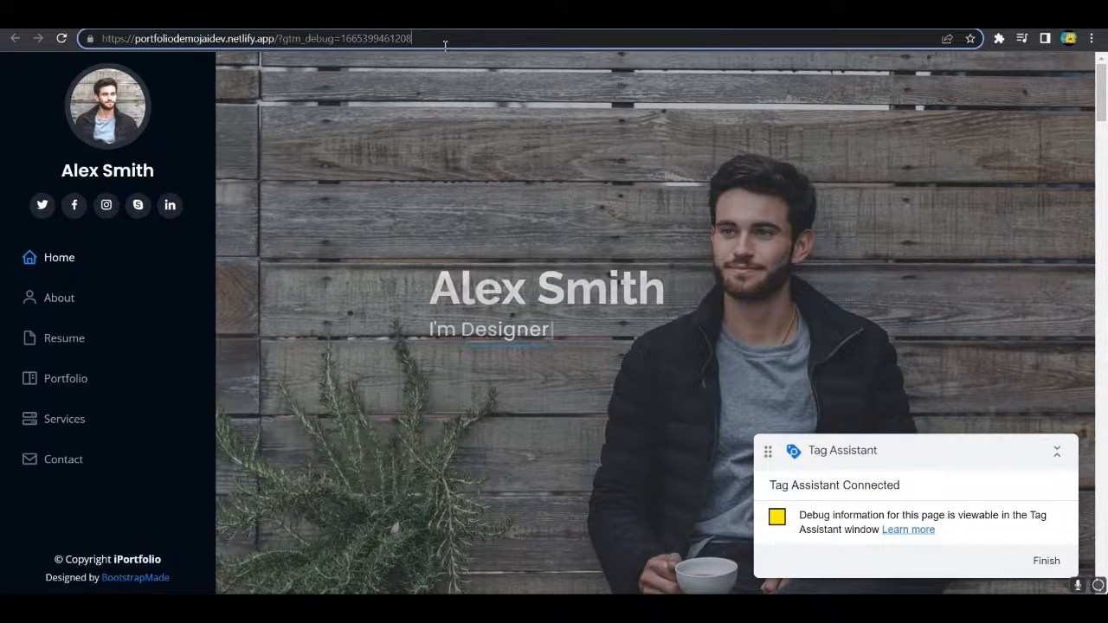
{"action": "type", "text": "/?"}
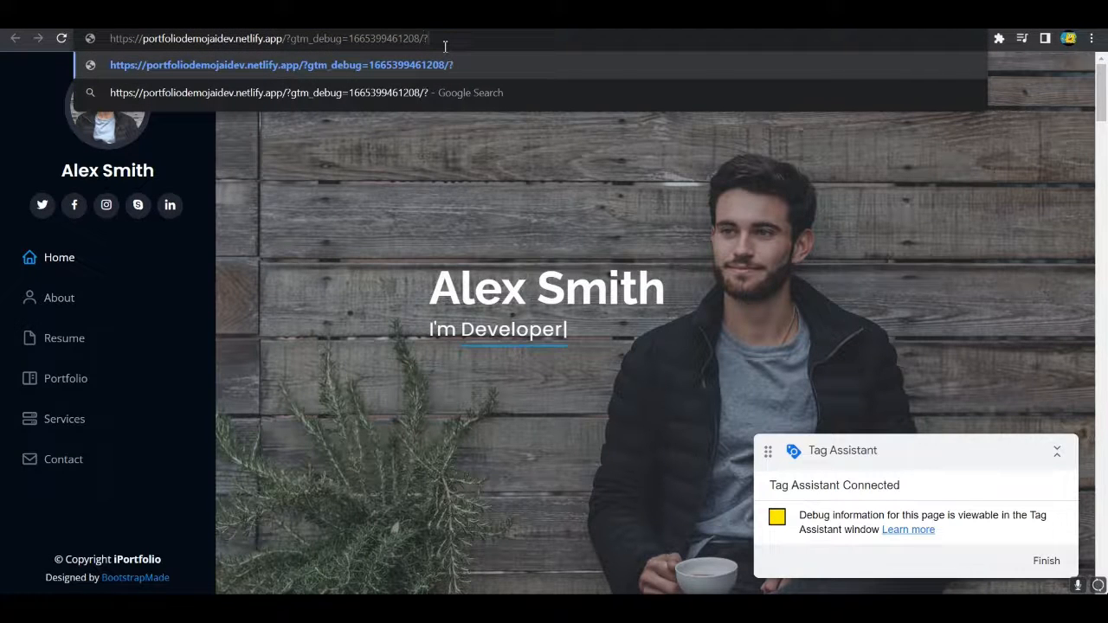
{"action": "type", "text": "&ca=searc"}
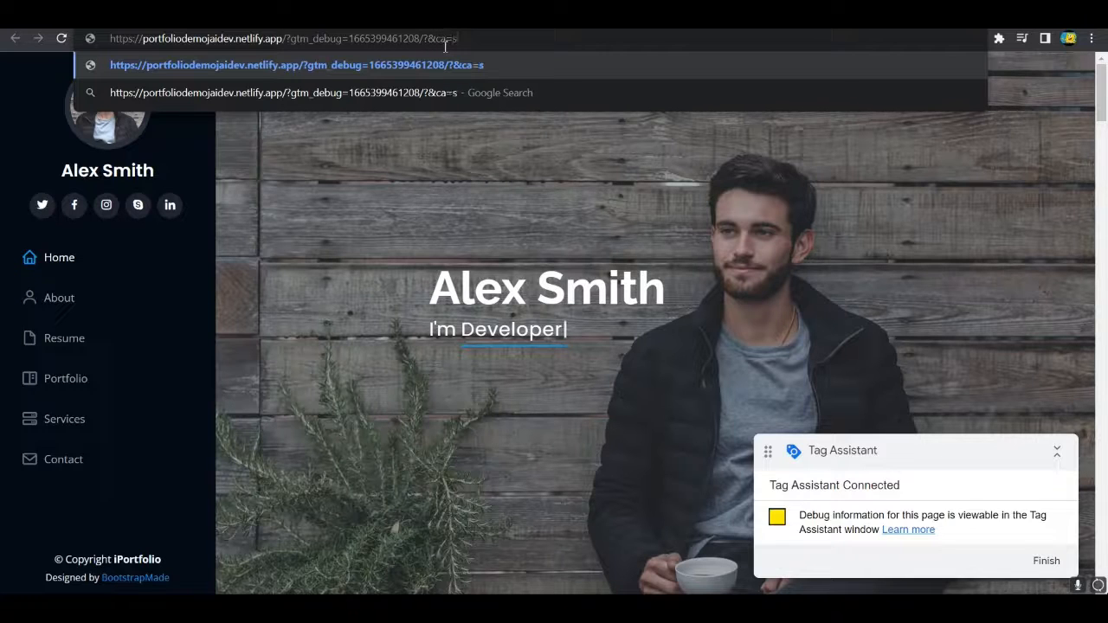
{"action": "type", "text": "h"}
{"action": "key", "text": "Return"}
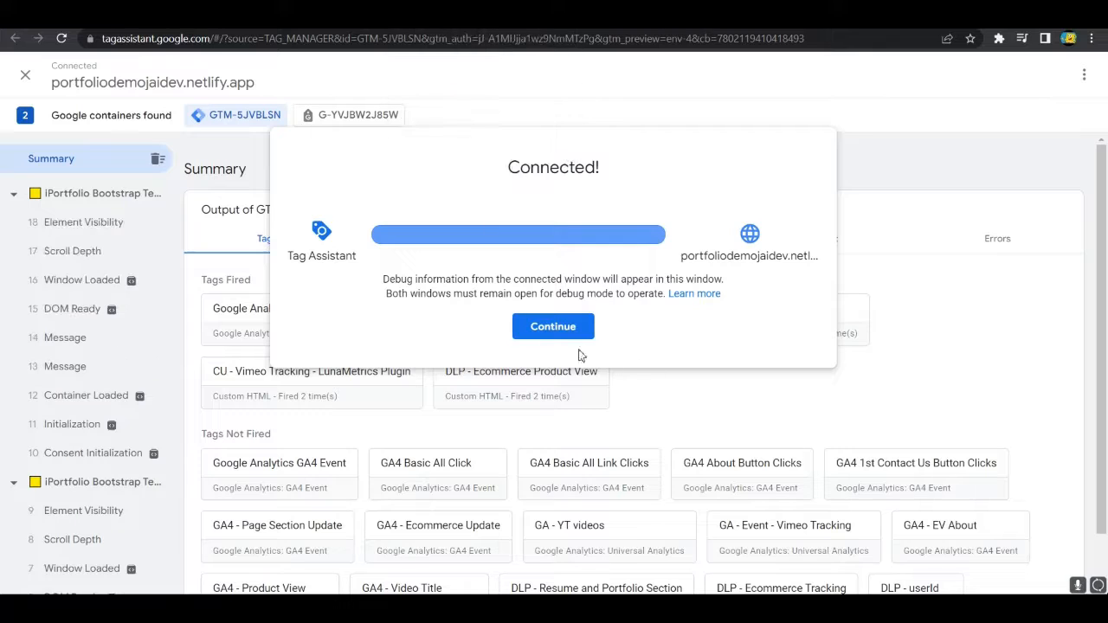
Continue into the Tag Assistant session and check the RT - CA value among the Container Loaded variables for the ca=search page load.
{"action": "left_click", "coordinate": [552, 334]}
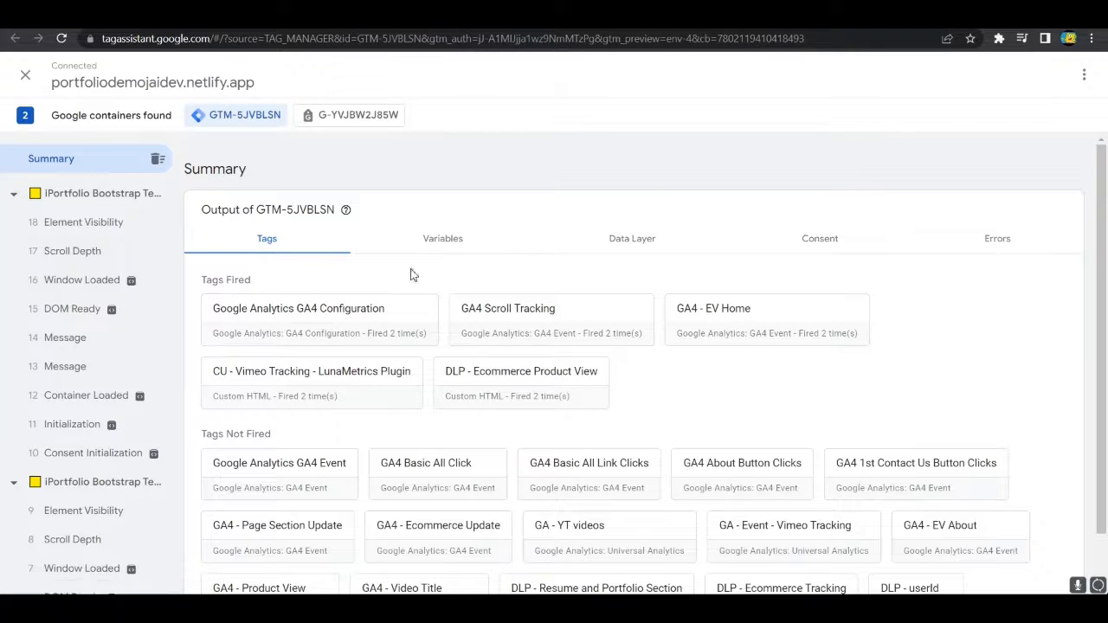
{"action": "left_click", "coordinate": [437, 239]}
{"action": "left_click", "coordinate": [40, 227]}
{"action": "left_click", "coordinate": [84, 395]}
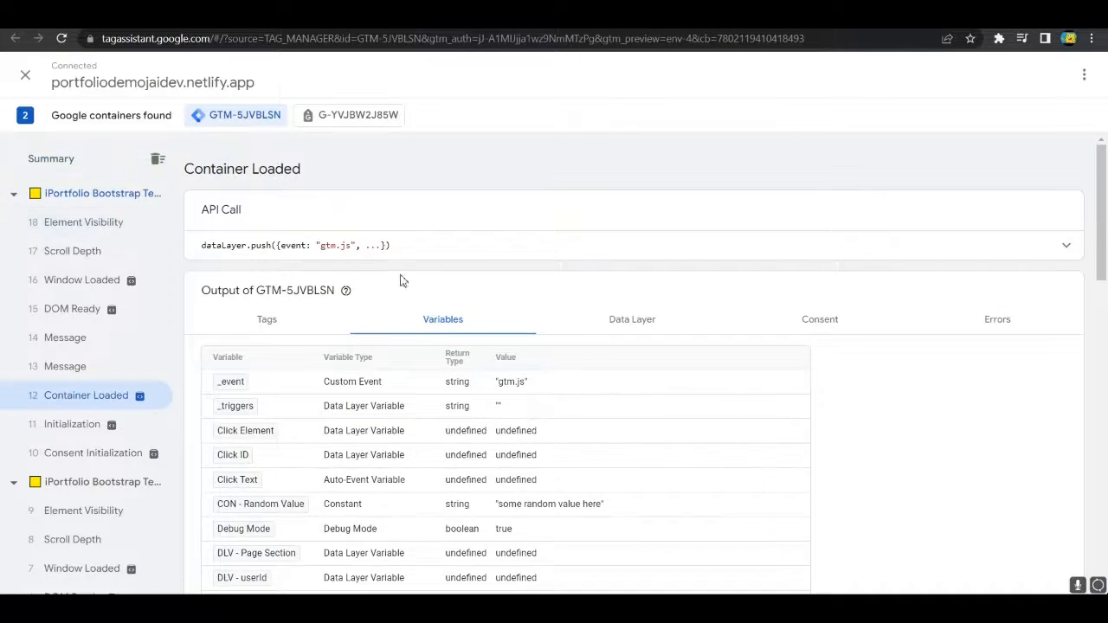
{"action": "scroll", "coordinate": [500, 368], "scroll_direction": "down", "scroll_amount": 3}
{"action": "scroll", "coordinate": [551, 386], "scroll_direction": "down", "scroll_amount": 5}
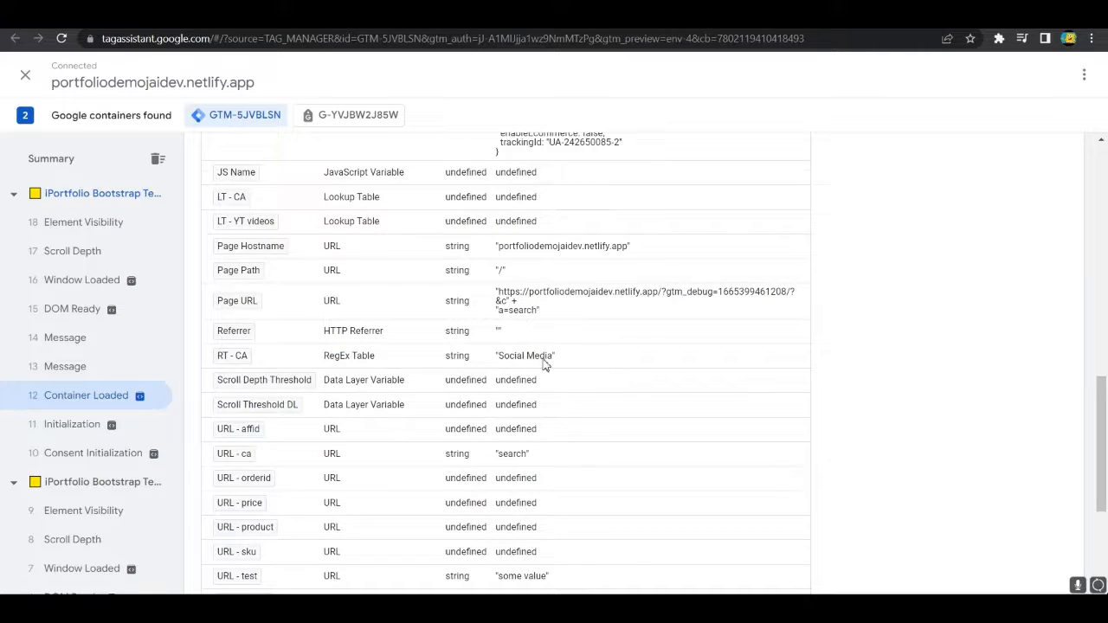
{"action": "left_click_drag", "start_coordinate": [497, 355], "coordinate": [554, 362]}
{"action": "left_click", "coordinate": [556, 364]}
Switch to the portfolio site, change the ca parameter in the URL to organic and load the page.
{"action": "left_click", "coordinate": [474, 15]}
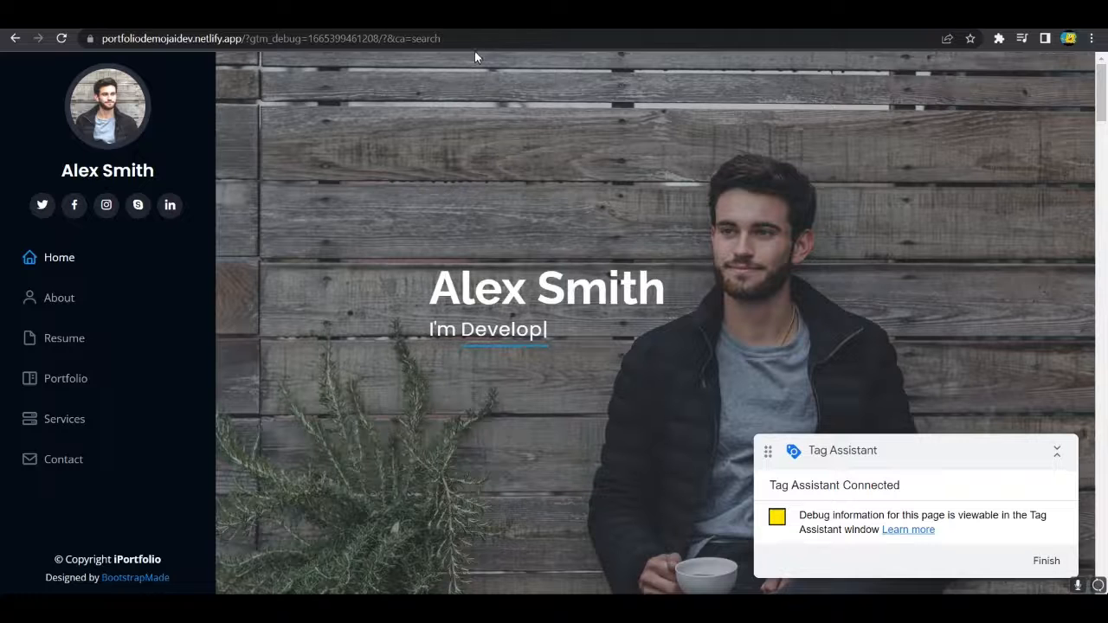
{"action": "left_click", "coordinate": [464, 40]}
{"action": "left_click", "coordinate": [462, 40]}
{"action": "left_click_drag", "start_coordinate": [478, 40], "coordinate": [449, 44]}
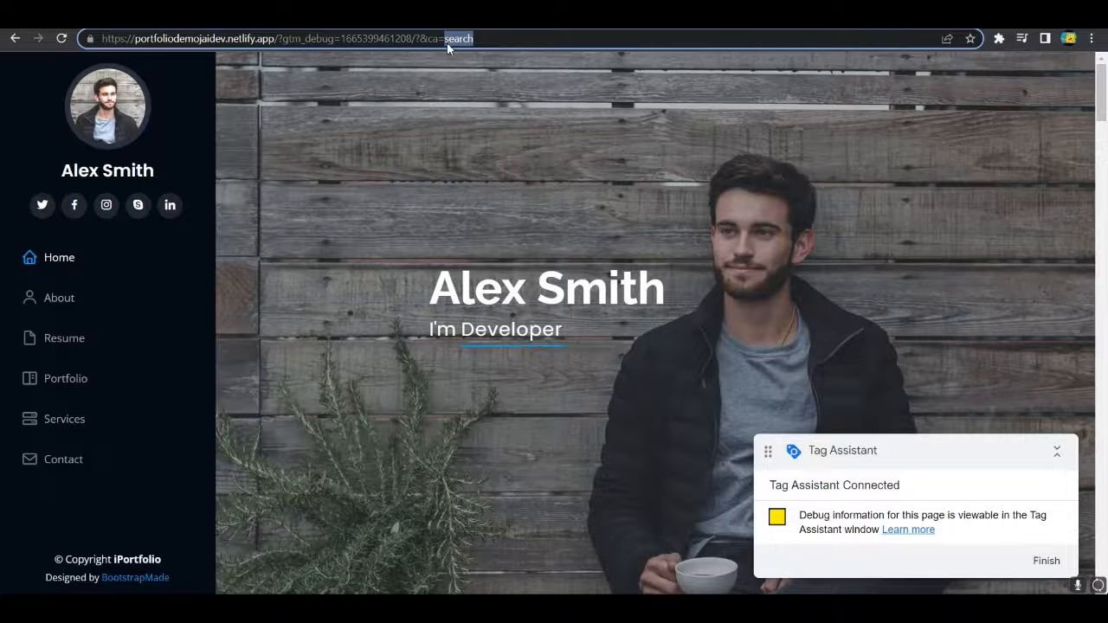
{"action": "type", "text": "organic"}
{"action": "key", "text": "Return"}
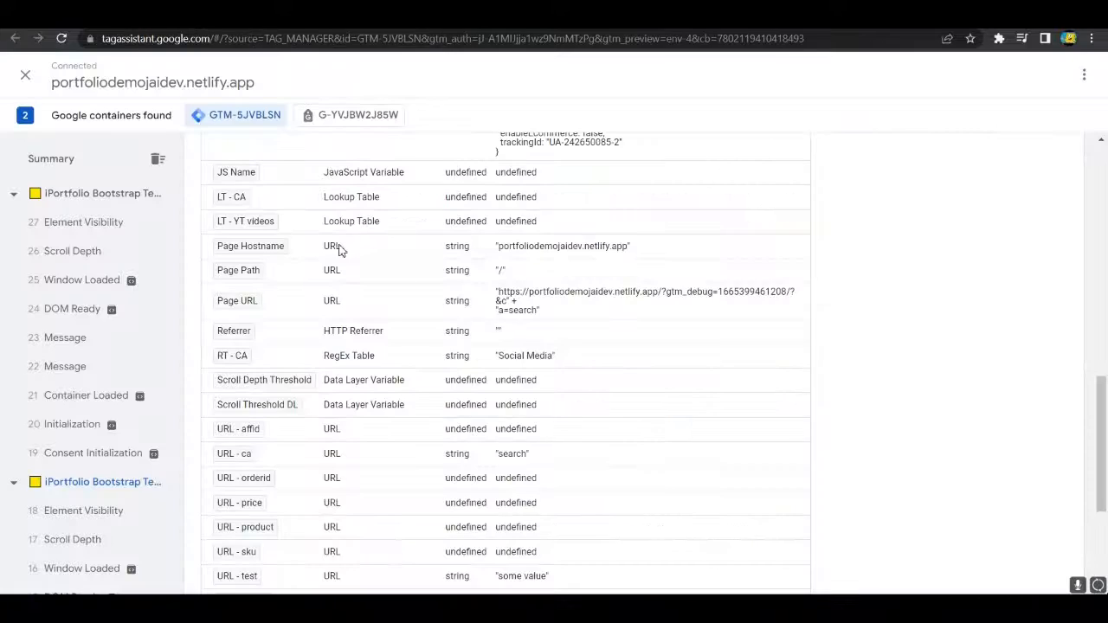
In Tag Assistant, compare the URL - ca and RT - CA values of the latest Container Loaded event for ca=organic.
{"action": "left_click", "coordinate": [91, 396]}
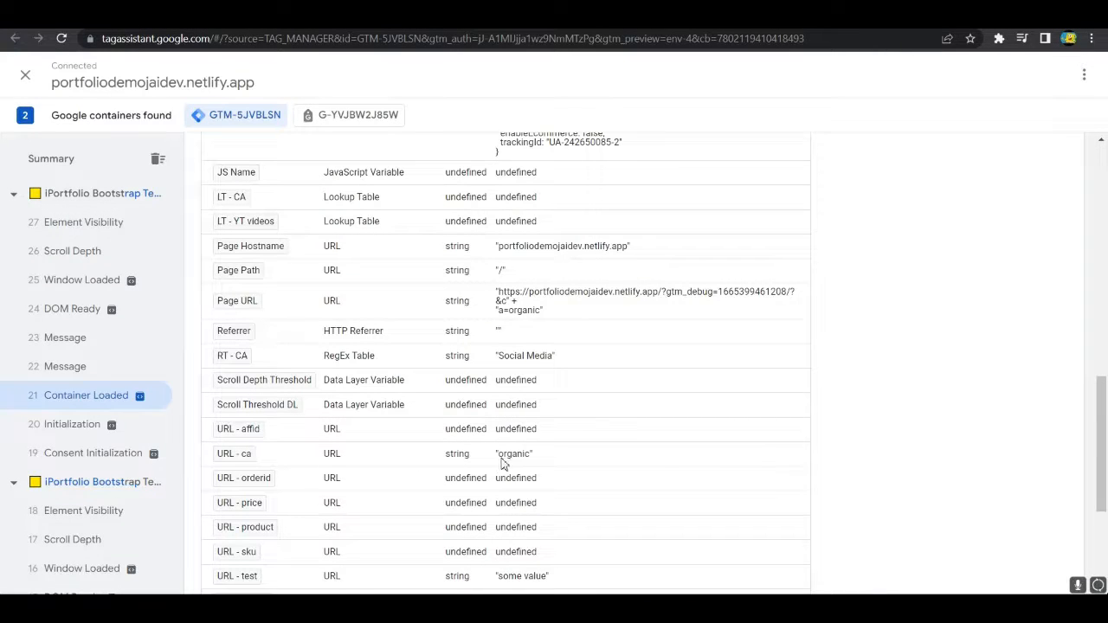
{"action": "left_click_drag", "start_coordinate": [498, 458], "coordinate": [539, 462]}
{"action": "left_click", "coordinate": [532, 458]}
{"action": "left_click", "coordinate": [539, 463]}
{"action": "left_click_drag", "start_coordinate": [498, 358], "coordinate": [550, 364]}
{"action": "left_click", "coordinate": [550, 365]}
Switch to Tag Manager and open the RT - CA variable to review its RegEx table configuration.
{"action": "left_click", "coordinate": [484, 13]}
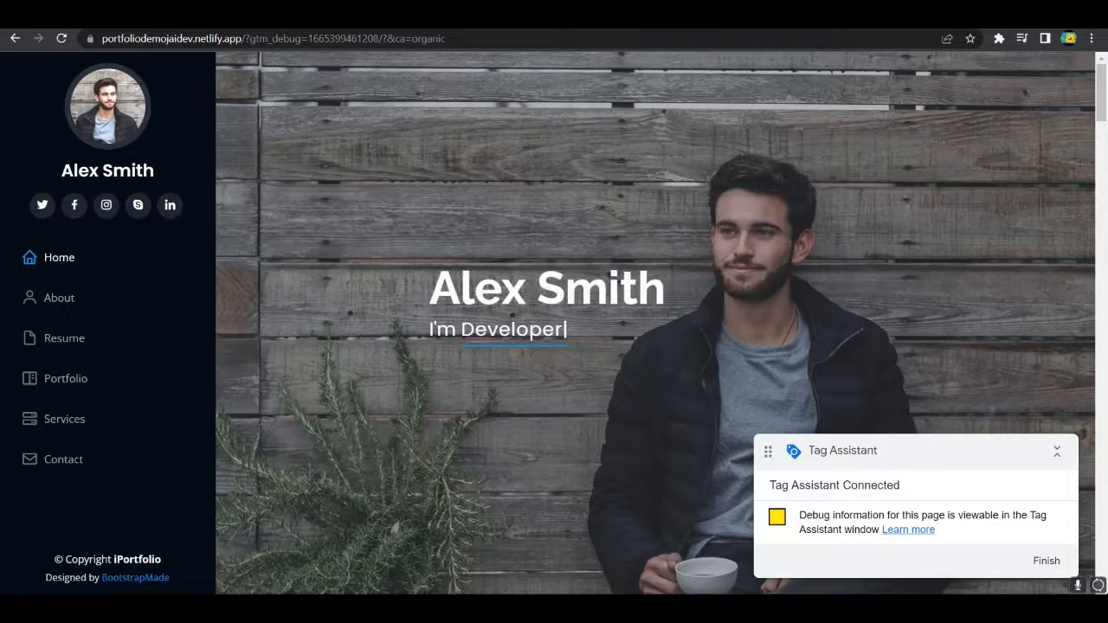
{"action": "left_click", "coordinate": [260, 14]}
{"action": "scroll", "coordinate": [791, 391], "scroll_direction": "down", "scroll_amount": 13}
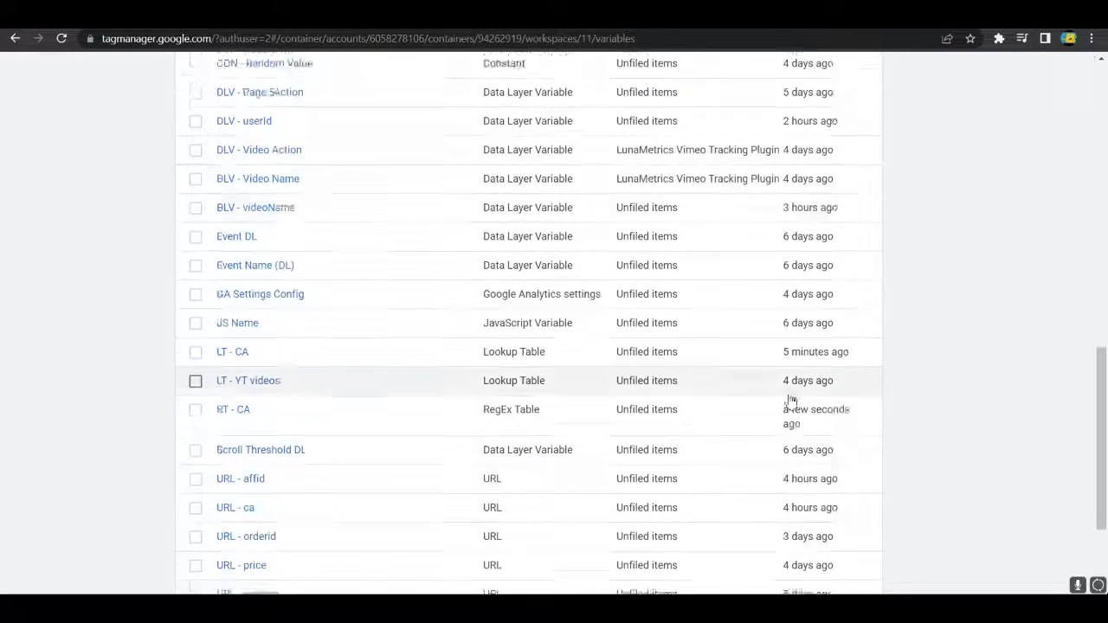
{"action": "scroll", "coordinate": [697, 371], "scroll_direction": "up", "scroll_amount": 2}
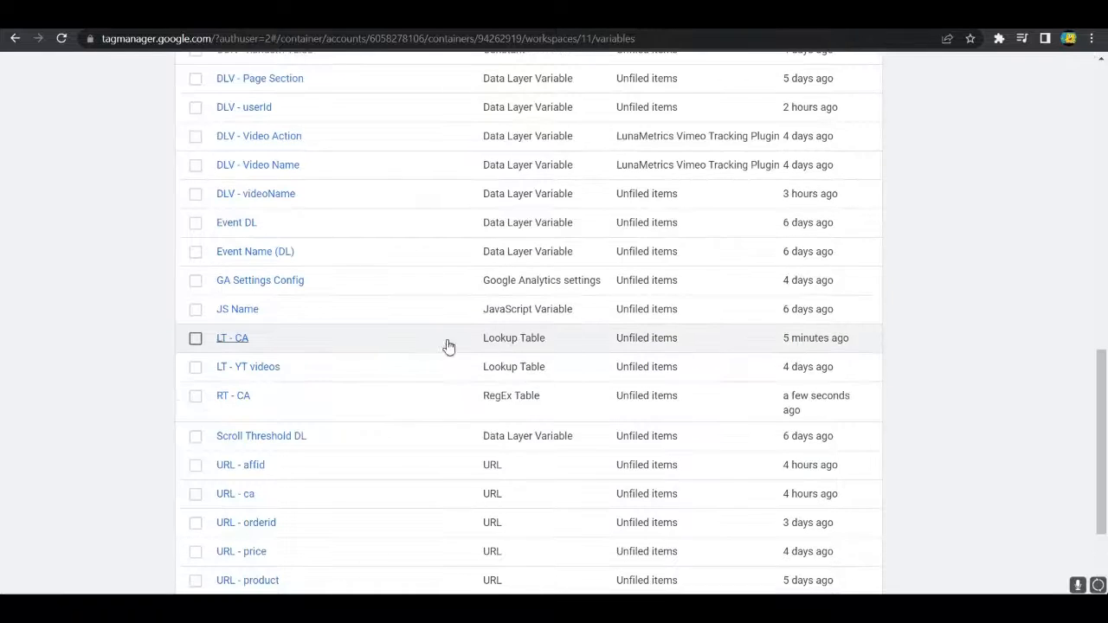
{"action": "scroll", "coordinate": [265, 354], "scroll_direction": "up", "scroll_amount": 1}
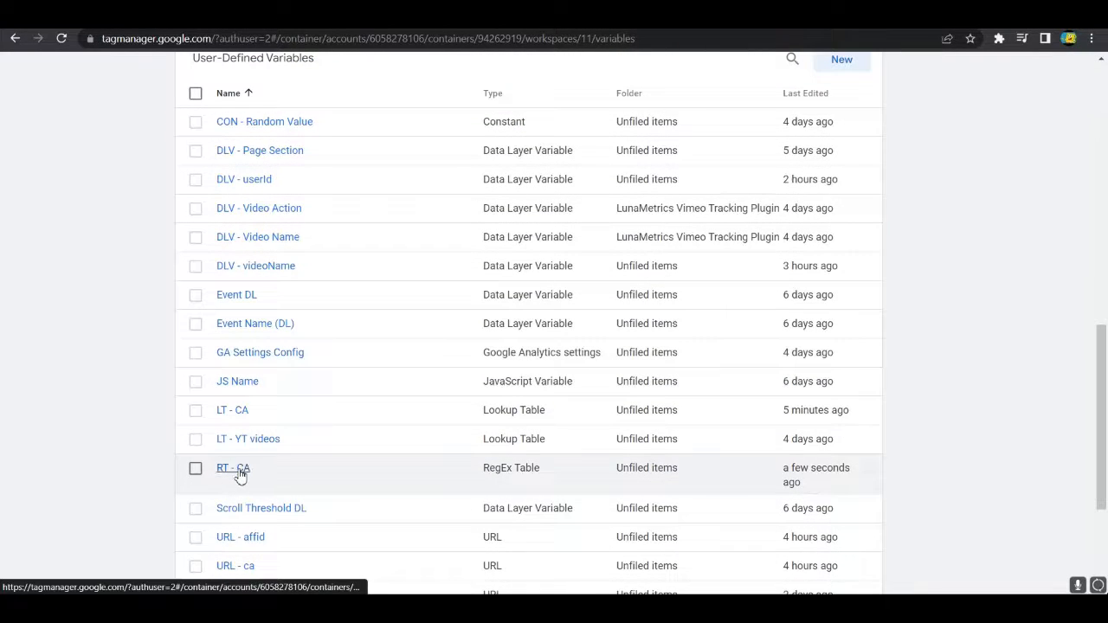
{"action": "left_click", "coordinate": [234, 468]}
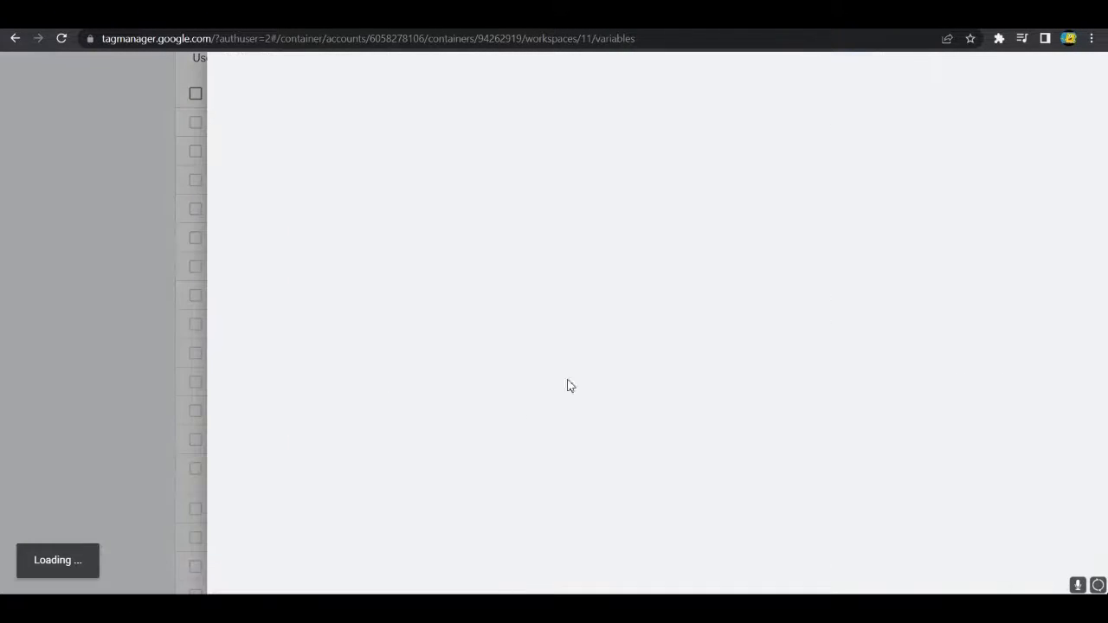
{"action": "left_click", "coordinate": [968, 185]}
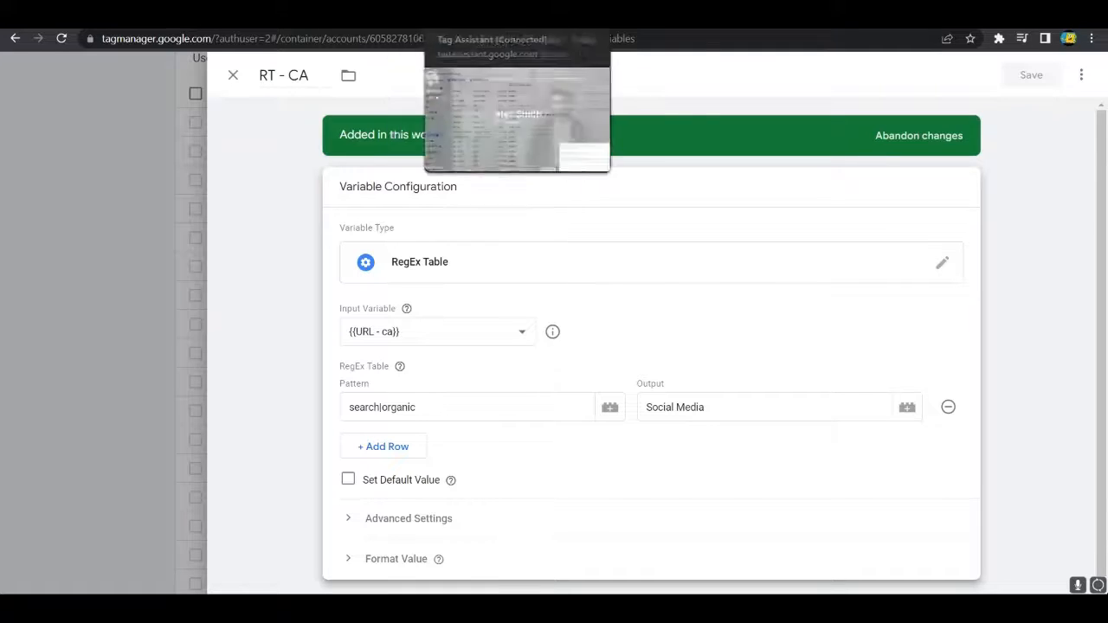
Switch to the portfolio site, set the ca parameter in the URL to searching and load the page.
{"action": "left_click", "coordinate": [472, 18]}
{"action": "double_click", "coordinate": [452, 43]}
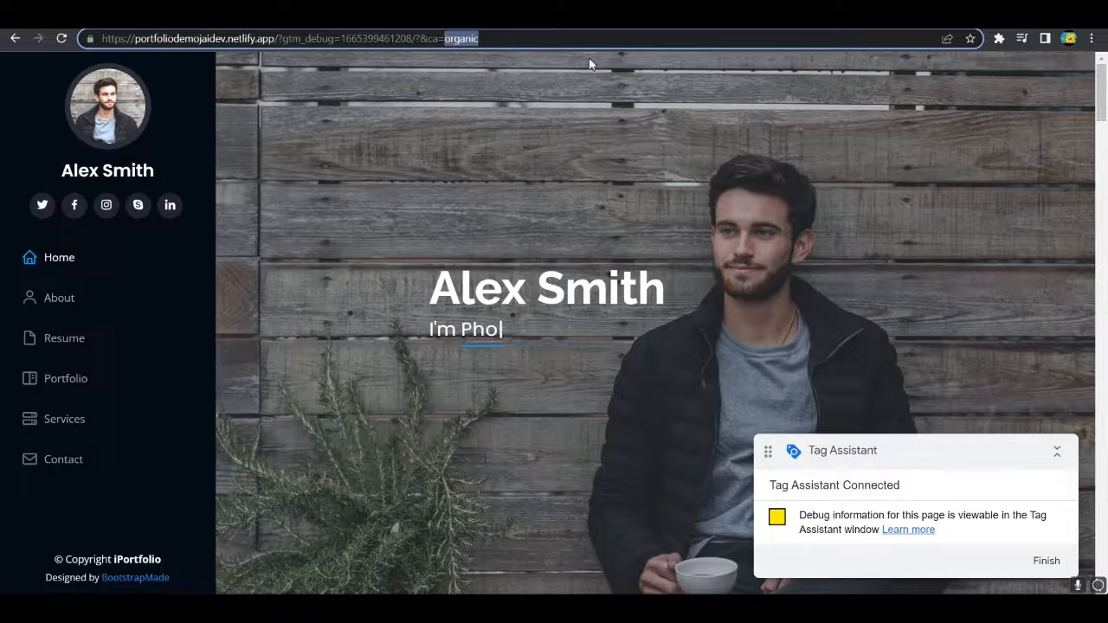
{"action": "type", "text": "searching"}
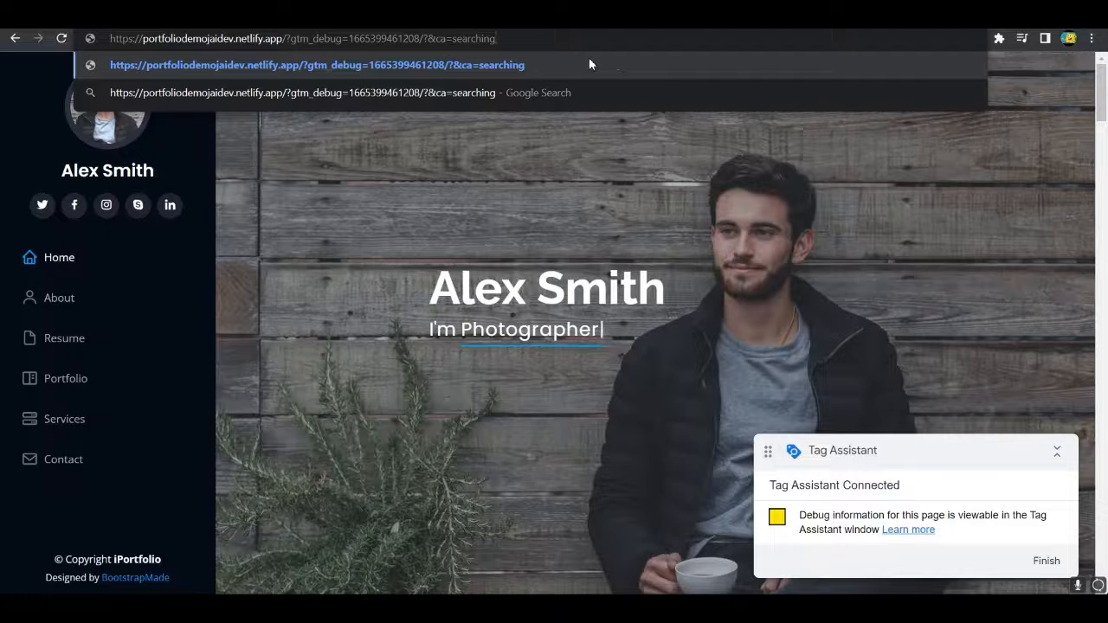
{"action": "key", "text": "Return"}
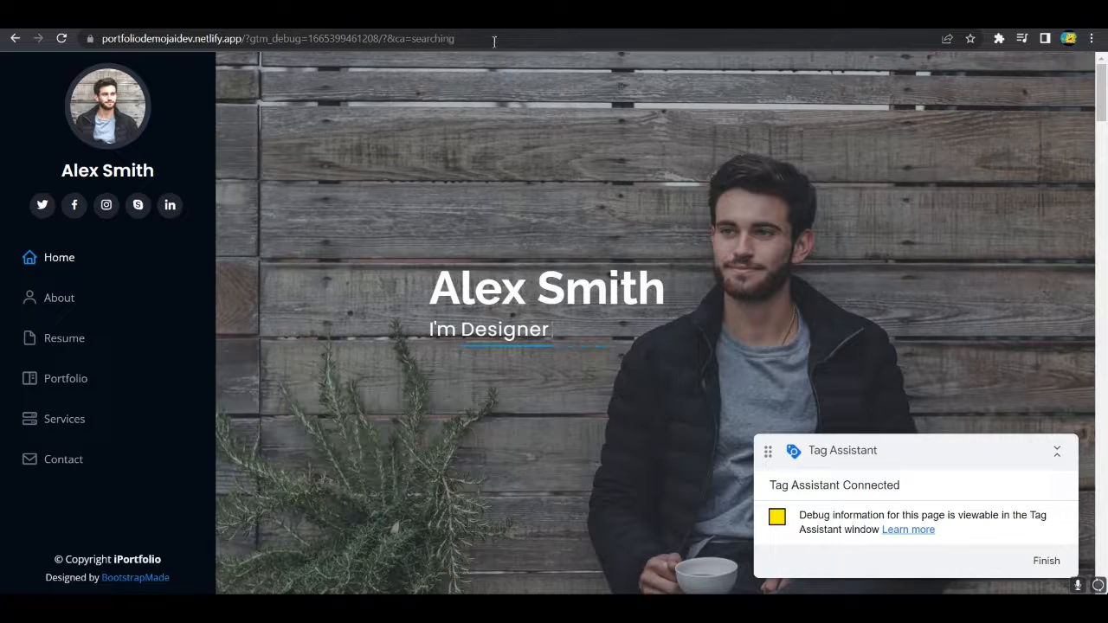
{"action": "left_click_drag", "start_coordinate": [412, 39], "coordinate": [442, 39]}
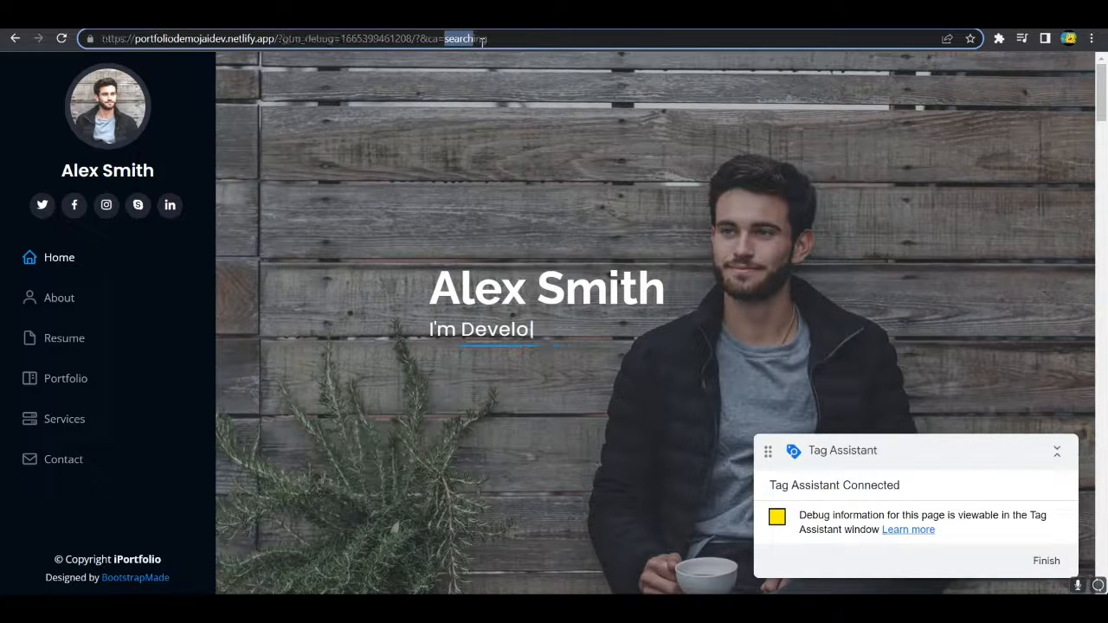
{"action": "left_click", "coordinate": [477, 39]}
{"action": "left_click_drag", "start_coordinate": [476, 40], "coordinate": [486, 41]}
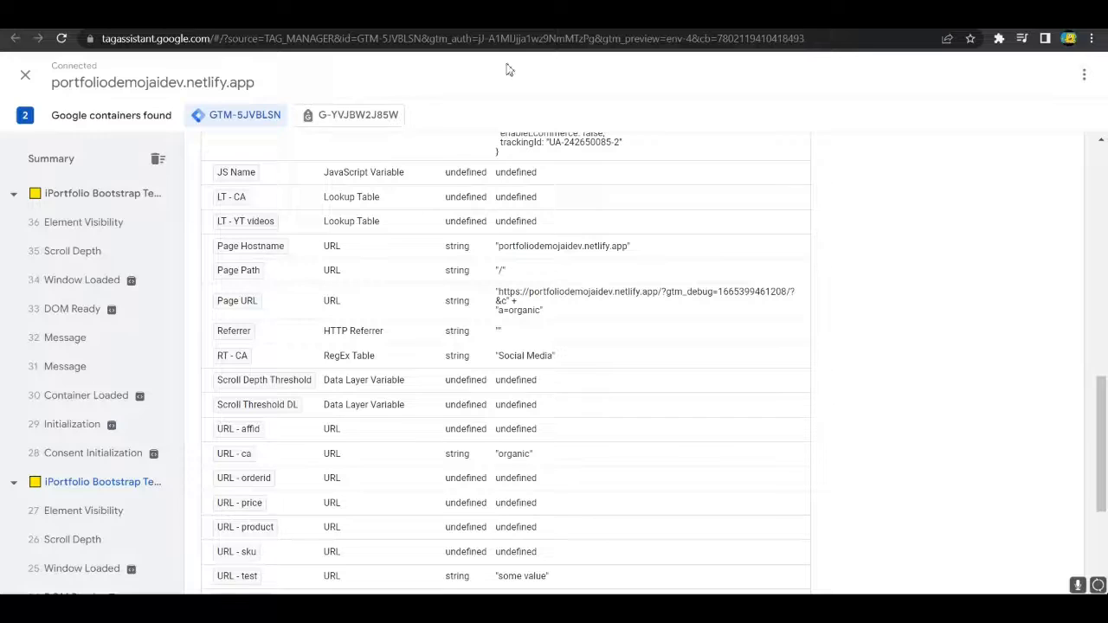
In Tag Assistant, examine the RT - CA value of the latest Container Loaded event for ca=searching.
{"action": "left_click", "coordinate": [88, 396]}
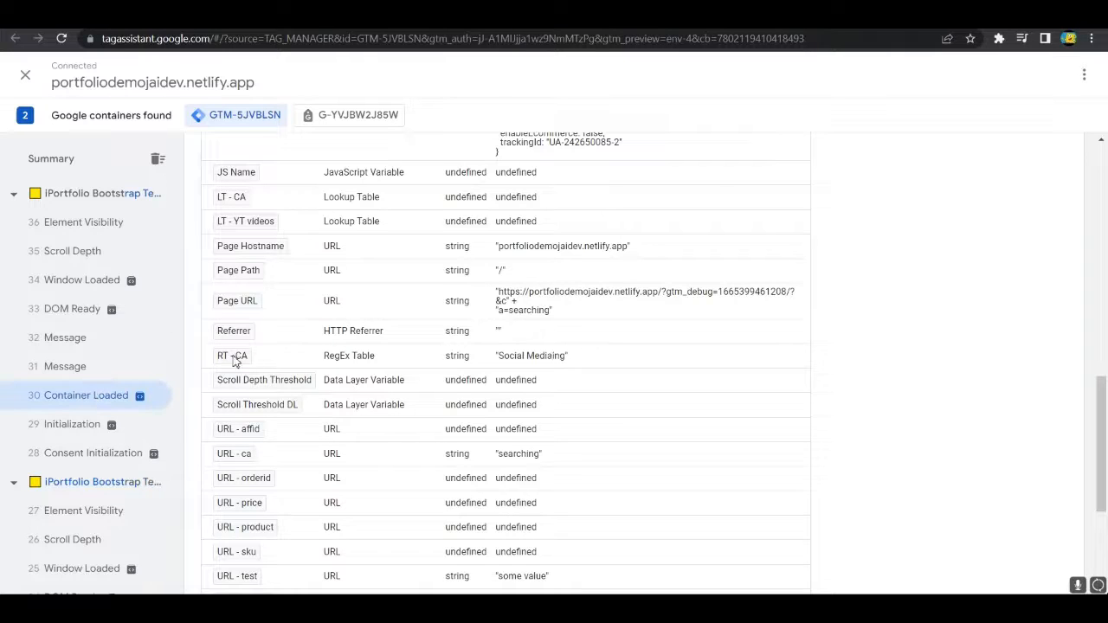
{"action": "left_click_drag", "start_coordinate": [501, 361], "coordinate": [544, 364]}
{"action": "left_click", "coordinate": [552, 364]}
{"action": "left_click_drag", "start_coordinate": [560, 361], "coordinate": [569, 361]}
{"action": "left_click", "coordinate": [608, 367]}
In RT - CA's advanced settings, disable Ignore Case, Full Matches Only and Enable Capture Groups and Replace Functionality, and save the variable.
{"action": "left_click", "coordinate": [363, 16]}
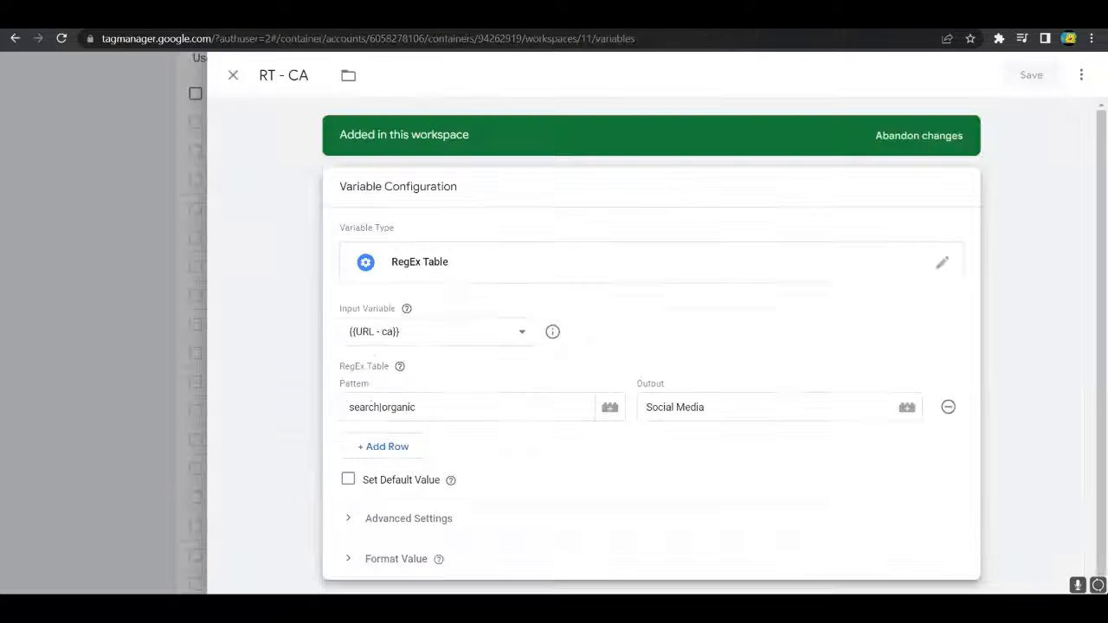
{"action": "scroll", "coordinate": [437, 417], "scroll_direction": "down", "scroll_amount": 1}
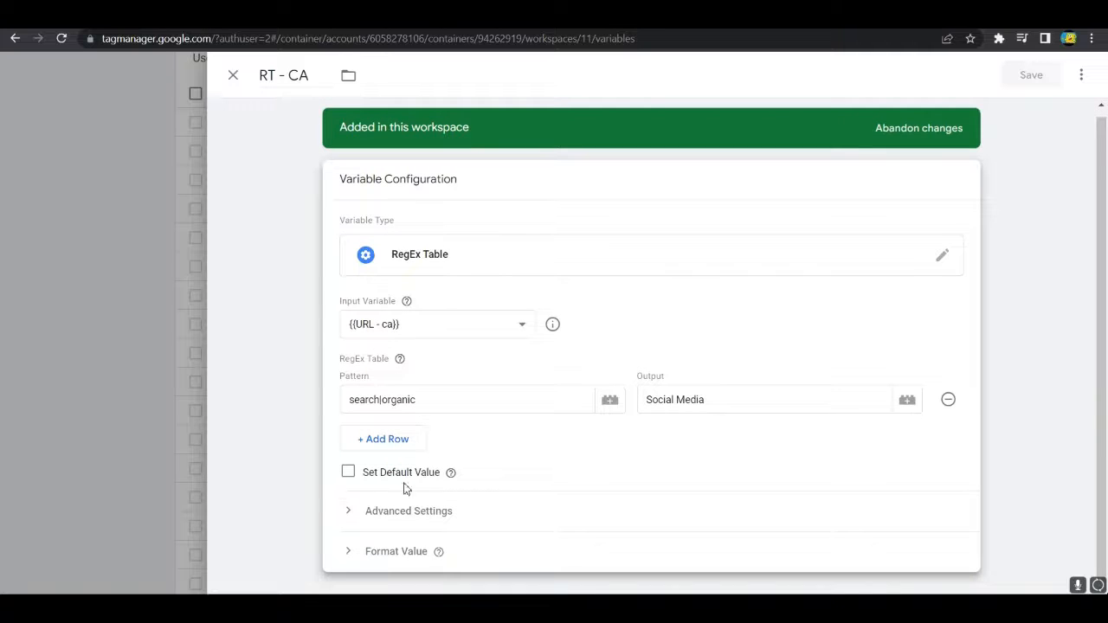
{"action": "left_click", "coordinate": [348, 510]}
{"action": "scroll", "coordinate": [346, 485], "scroll_direction": "down", "scroll_amount": 2}
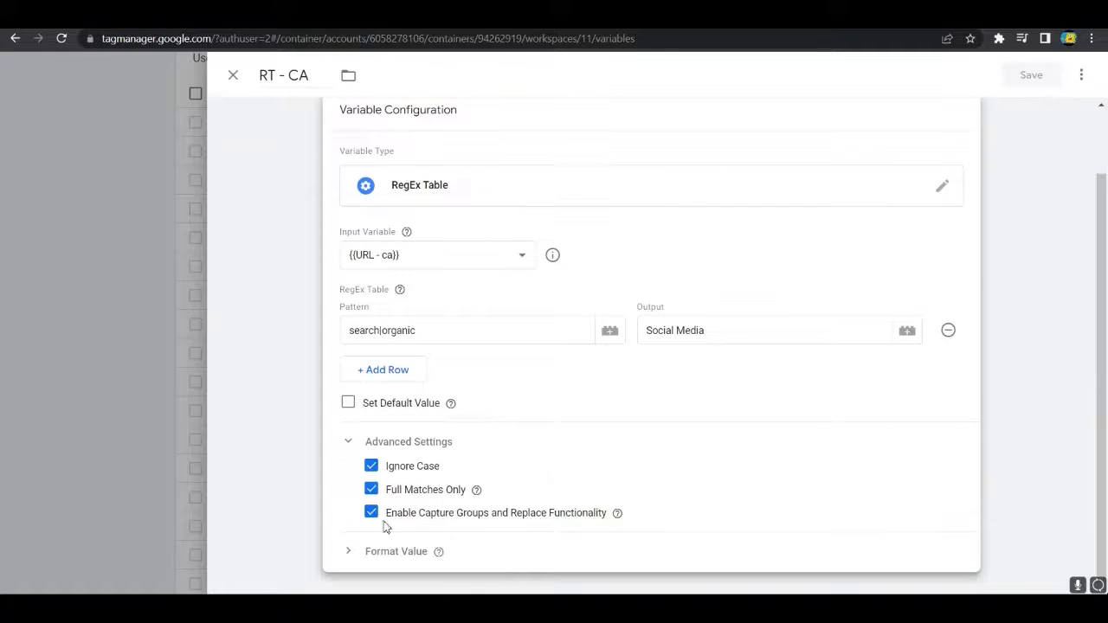
{"action": "left_click", "coordinate": [371, 512]}
{"action": "left_click", "coordinate": [371, 489]}
{"action": "left_click", "coordinate": [371, 465]}
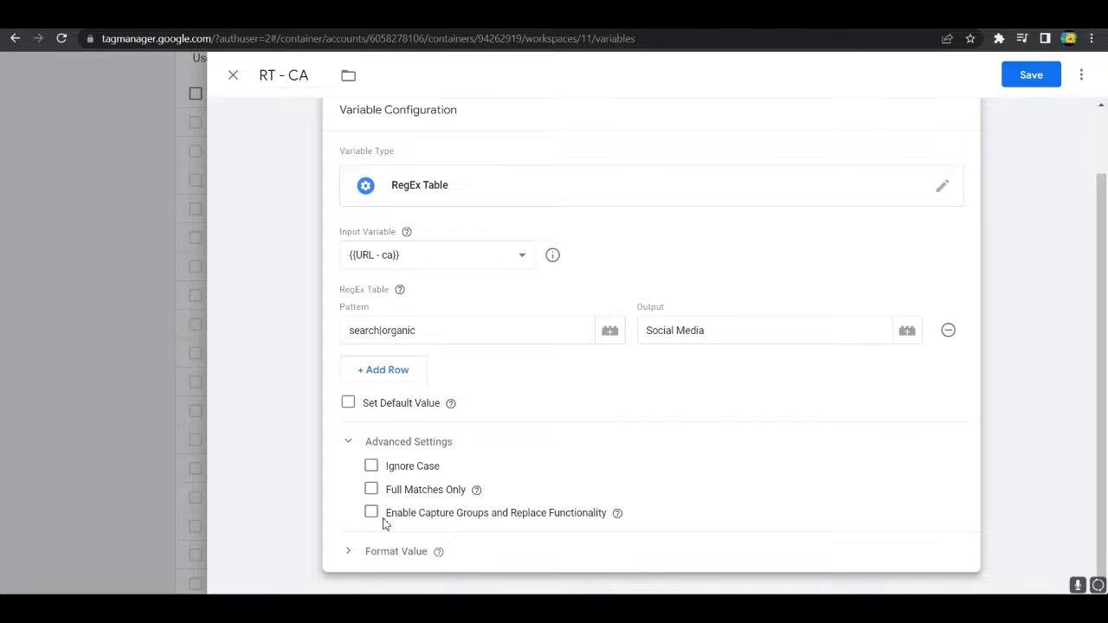
{"action": "left_click", "coordinate": [1029, 76]}
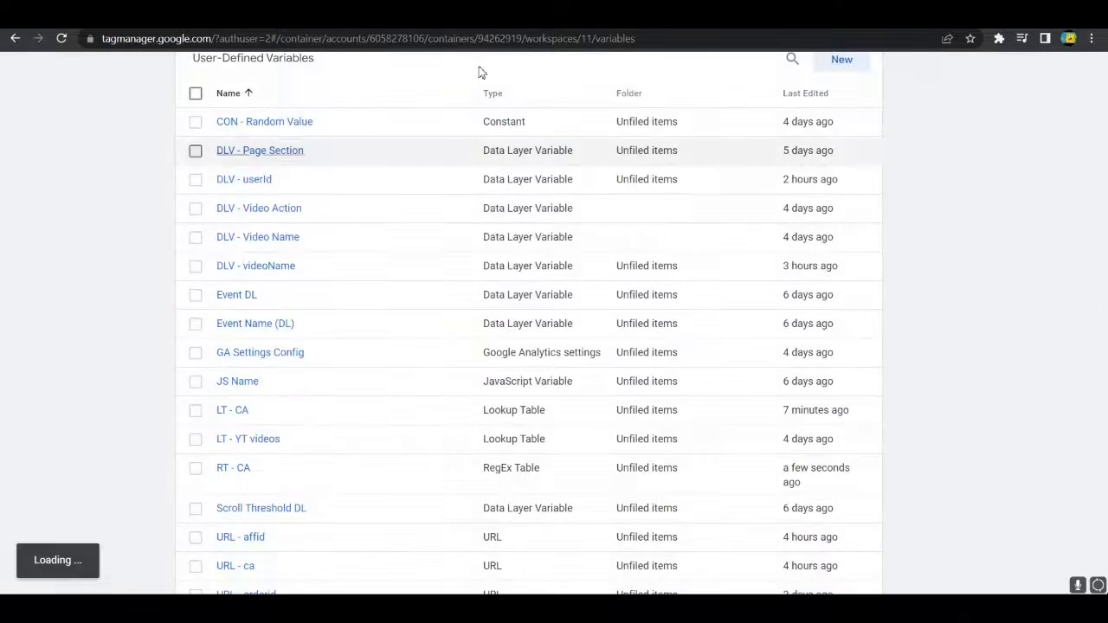
Return to the portfolio site and reload the URL with ca=searching.
{"action": "left_click", "coordinate": [476, 14]}
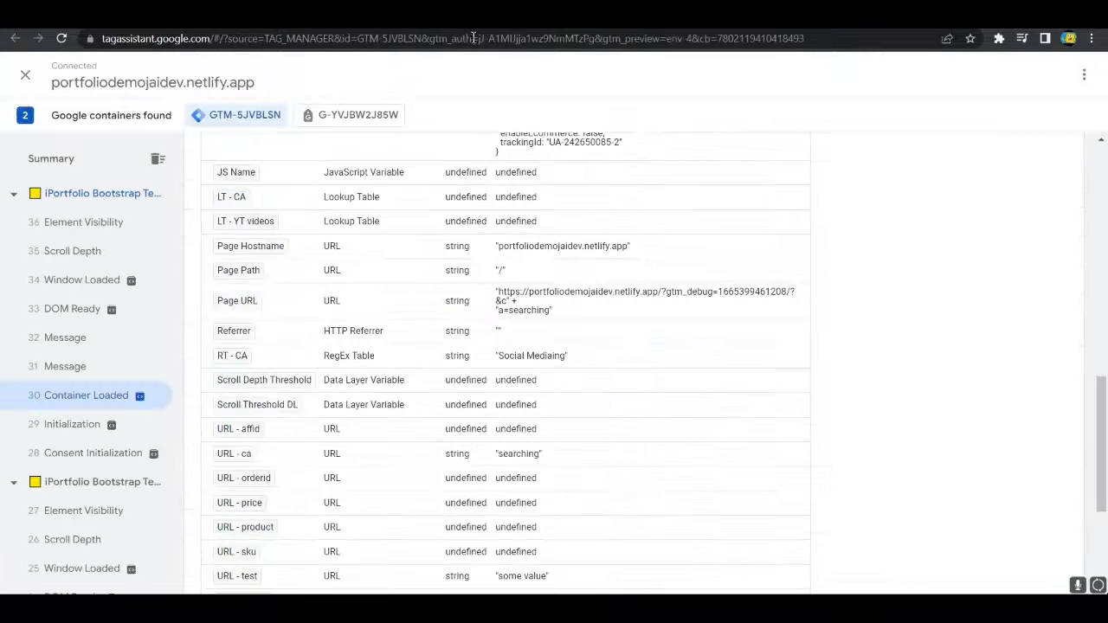
{"action": "left_click", "coordinate": [513, 15]}
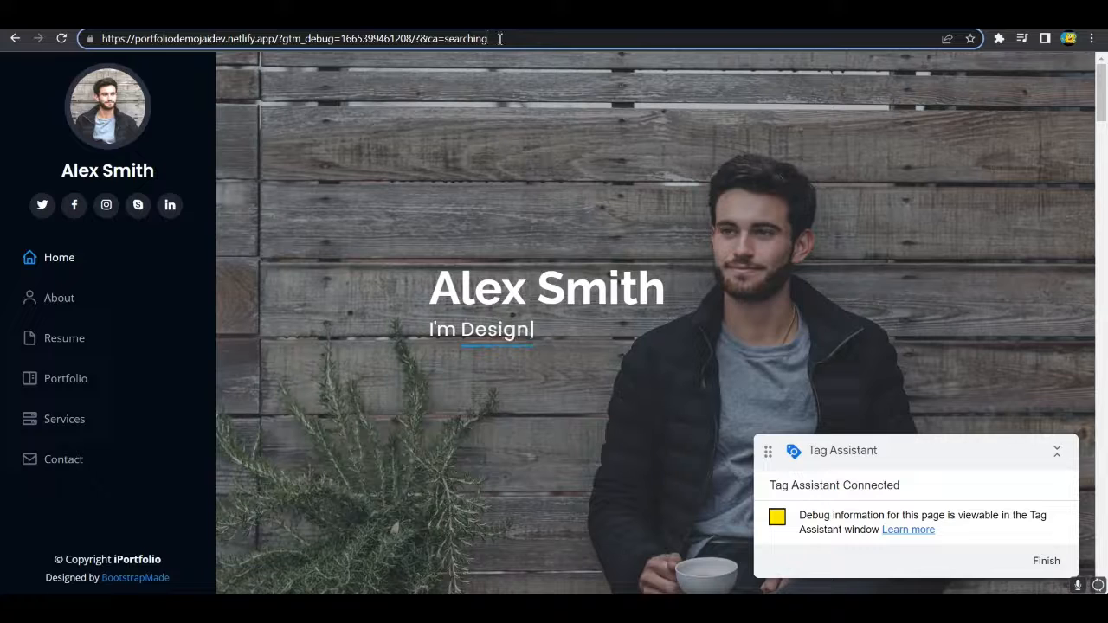
{"action": "key", "text": "Return"}
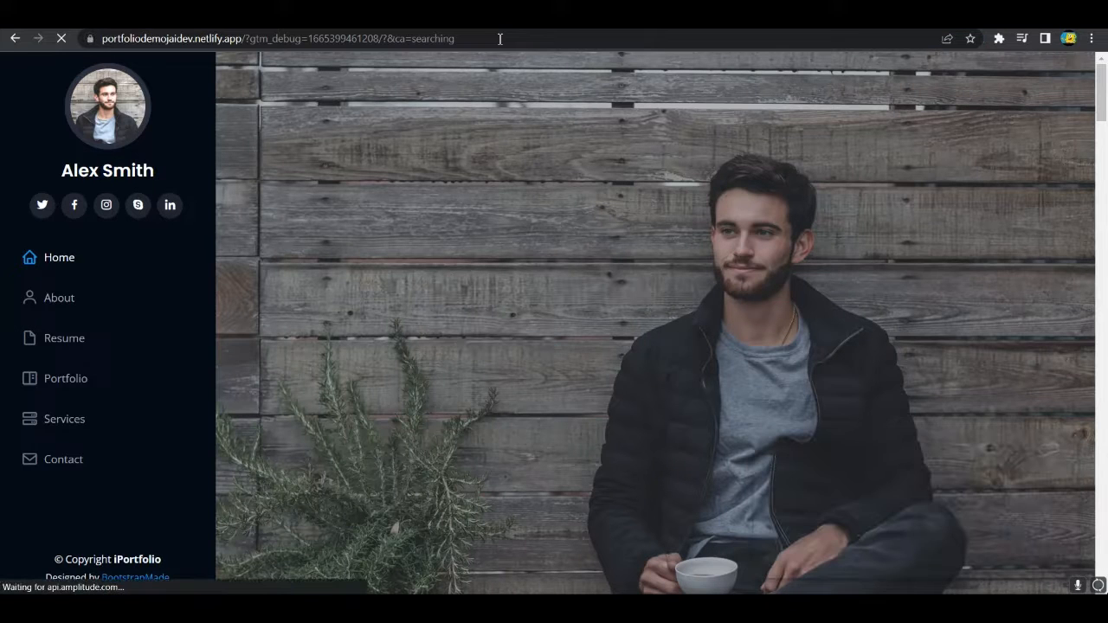
Recheck the RT - CA value in the newest Container Loaded event after the settings change, and return to Tag Manager.
{"action": "left_click", "coordinate": [476, 15]}
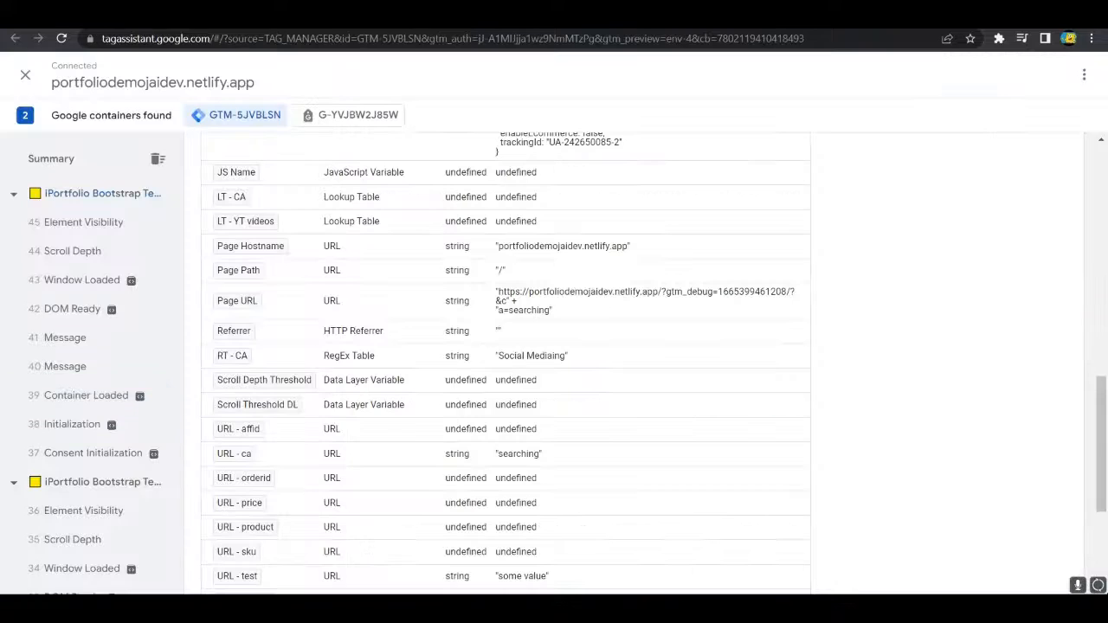
{"action": "left_click", "coordinate": [68, 399]}
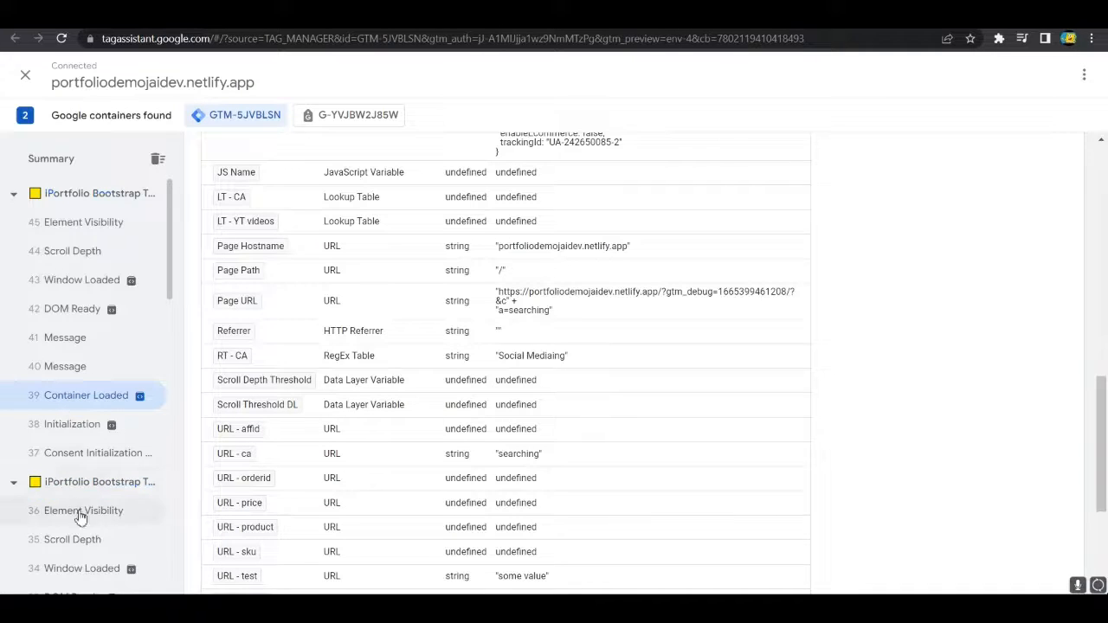
{"action": "left_click", "coordinate": [63, 287]}
{"action": "left_click", "coordinate": [102, 398]}
{"action": "scroll", "coordinate": [495, 408], "scroll_direction": "down", "scroll_amount": 3}
{"action": "scroll", "coordinate": [487, 412], "scroll_direction": "up", "scroll_amount": 3}
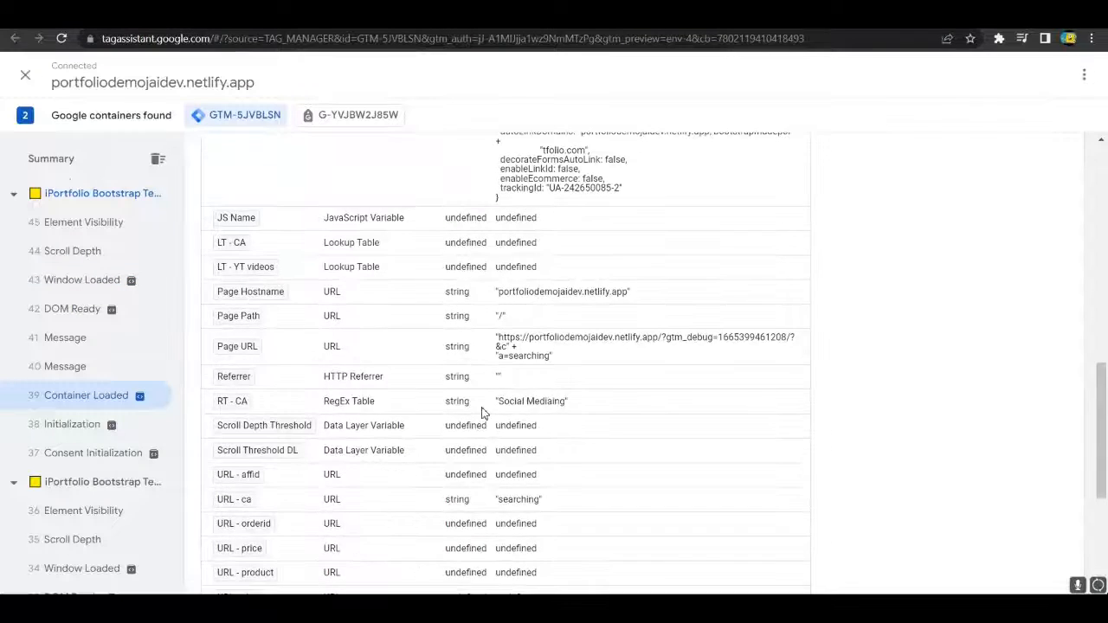
{"action": "scroll", "coordinate": [483, 413], "scroll_direction": "up", "scroll_amount": 3}
{"action": "scroll", "coordinate": [483, 413], "scroll_direction": "down", "scroll_amount": 3}
{"action": "left_click", "coordinate": [640, 14]}
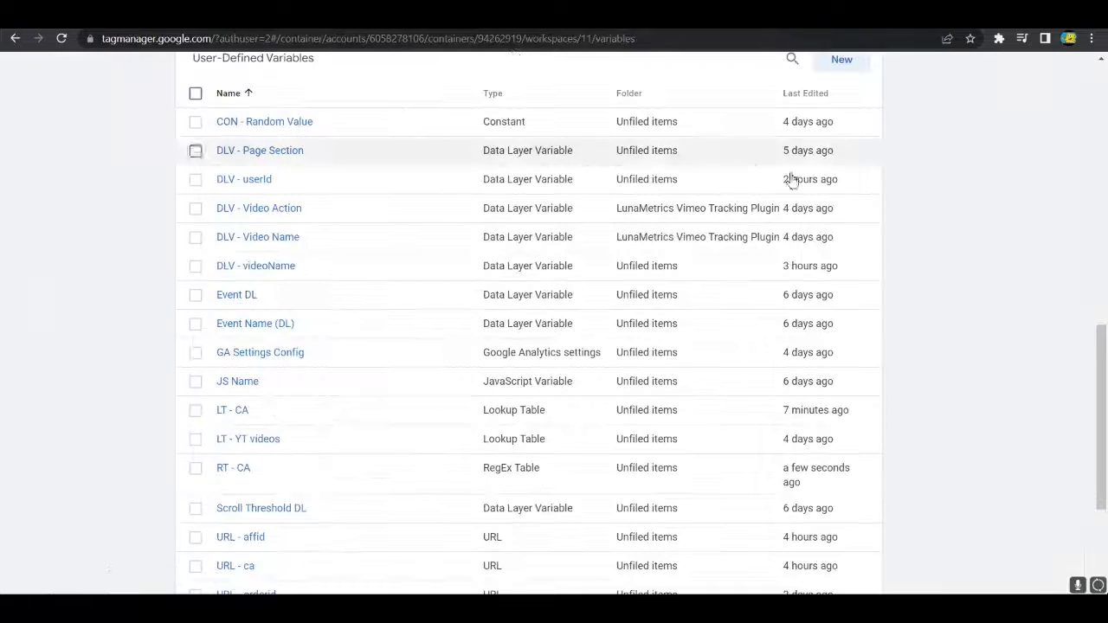
{"action": "scroll", "coordinate": [792, 178], "scroll_direction": "up", "scroll_amount": 4}
{"action": "scroll", "coordinate": [658, 148], "scroll_direction": "up", "scroll_amount": 5}
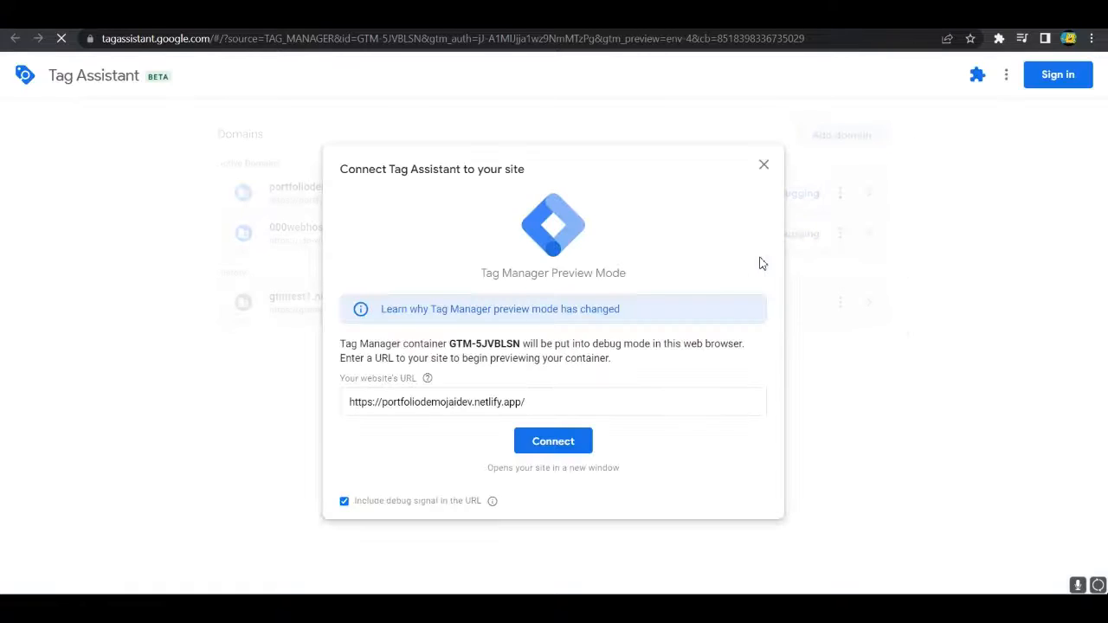
{"action": "left_click", "coordinate": [561, 450]}
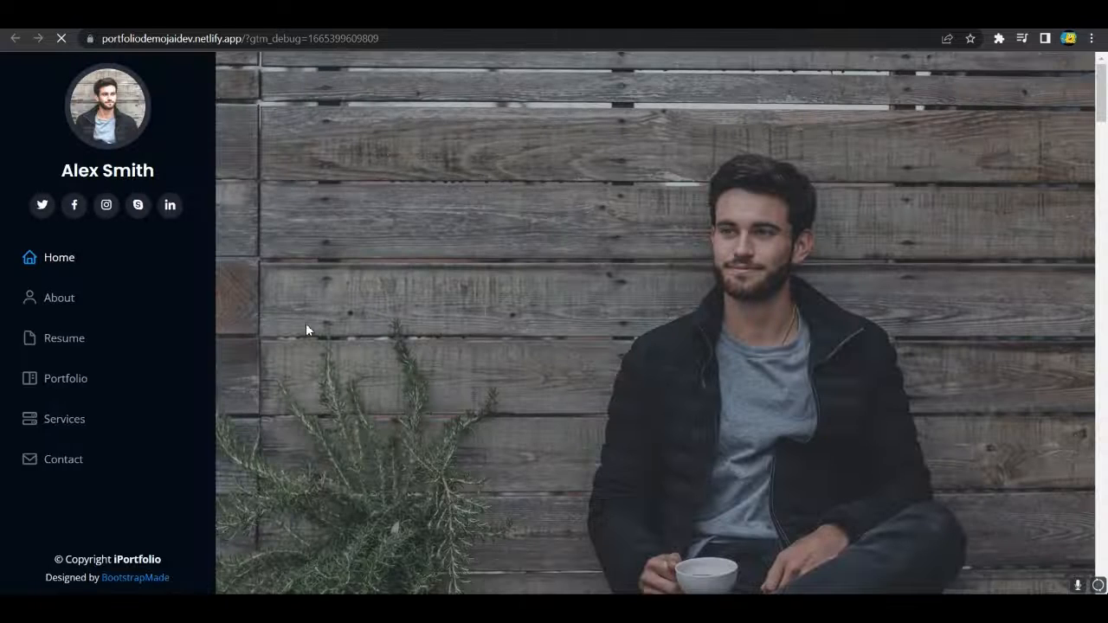
Append /?&ca=searching to the portfolio site's debug URL and load the page.
{"action": "double_click", "coordinate": [485, 42]}
{"action": "left_click", "coordinate": [495, 38]}
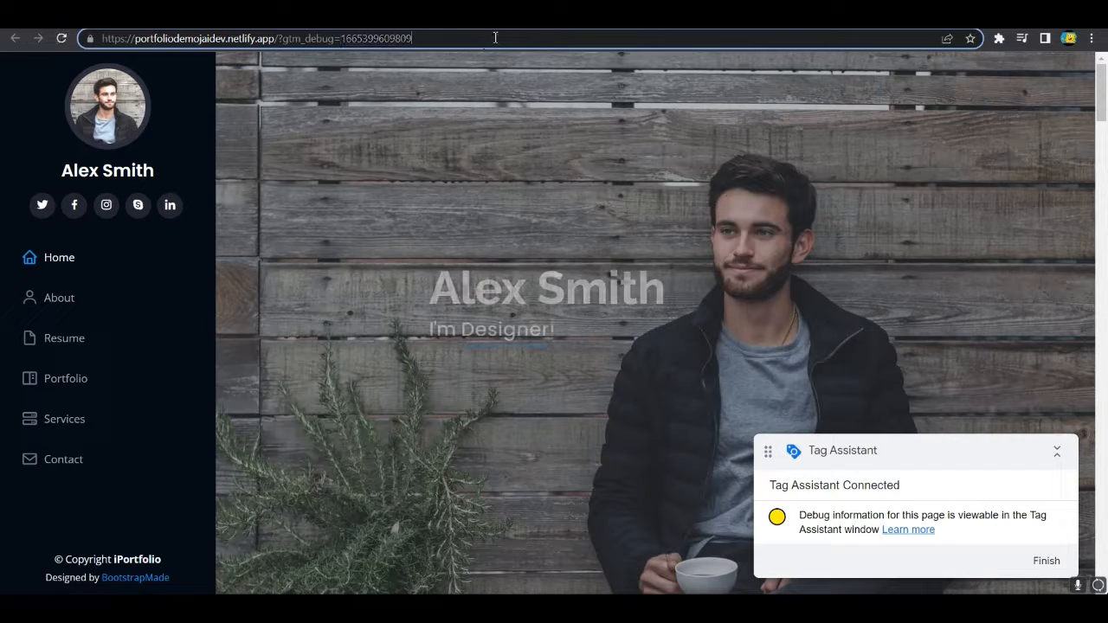
{"action": "type", "text": "/?&"}
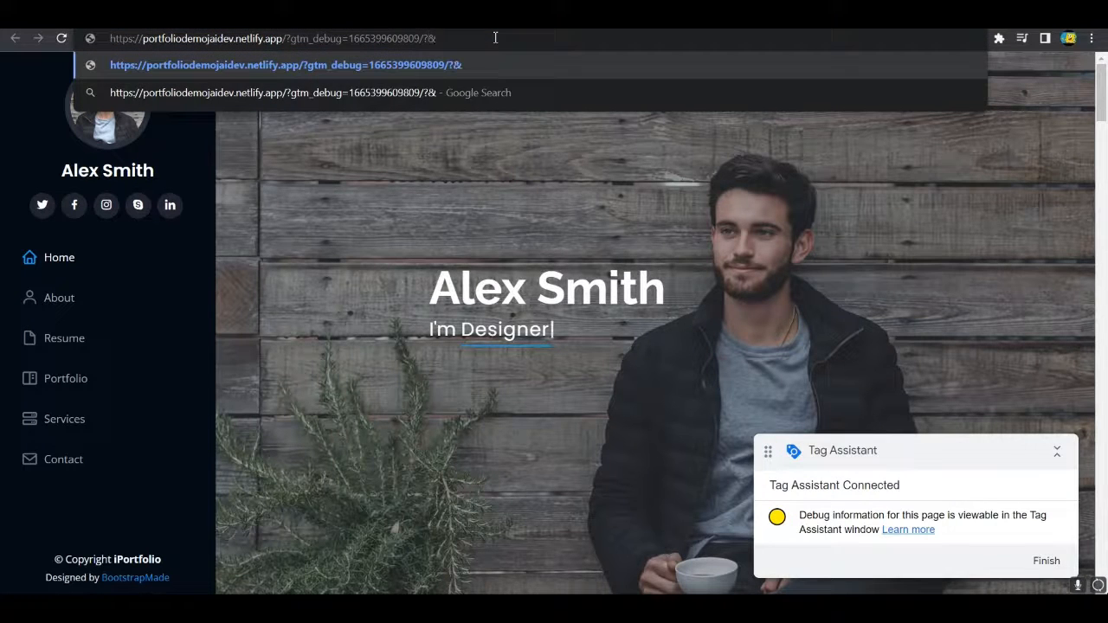
{"action": "type", "text": "ca=se"}
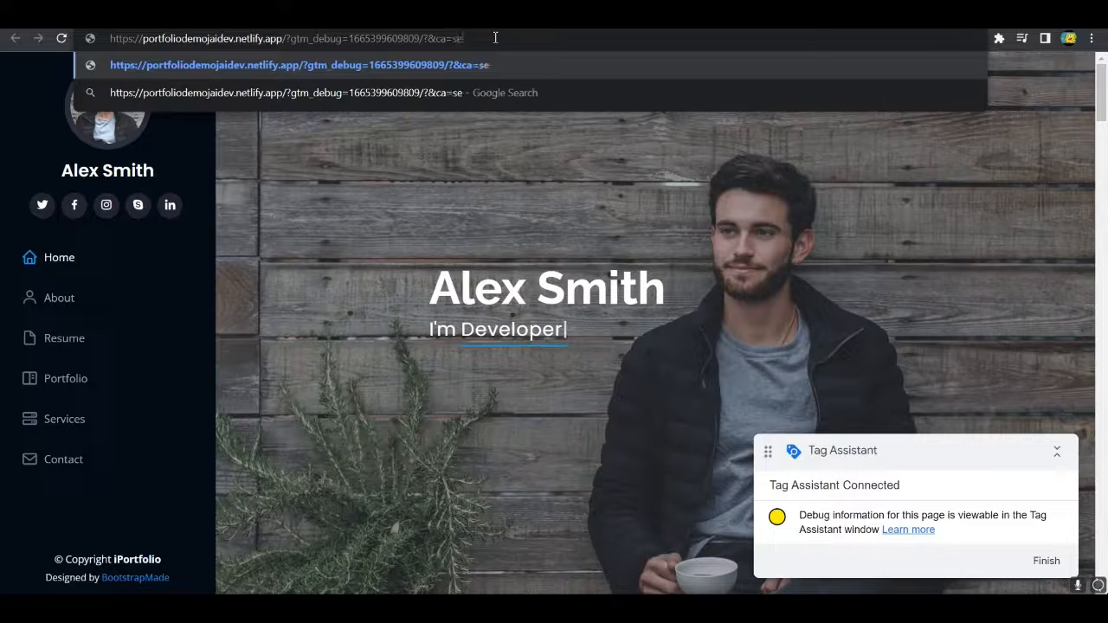
{"action": "type", "text": "arching"}
{"action": "key", "text": "Return"}
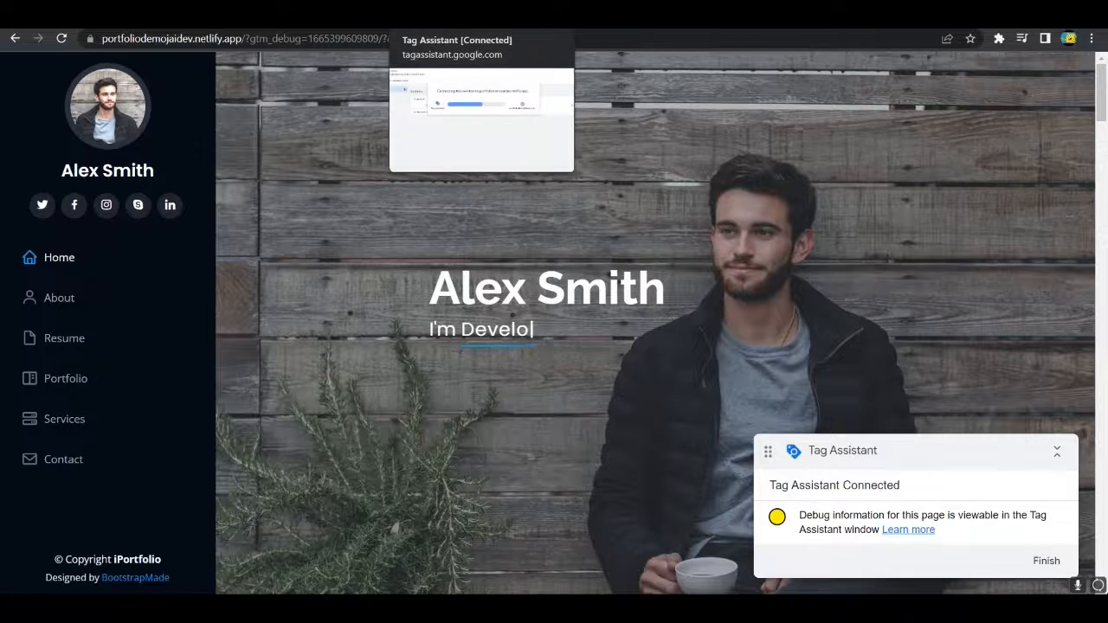
In Tag Assistant, compare the URL - ca and RT - CA variable values of the latest Container Loaded event.
{"action": "left_click", "coordinate": [325, 16]}
{"action": "left_click", "coordinate": [572, 332]}
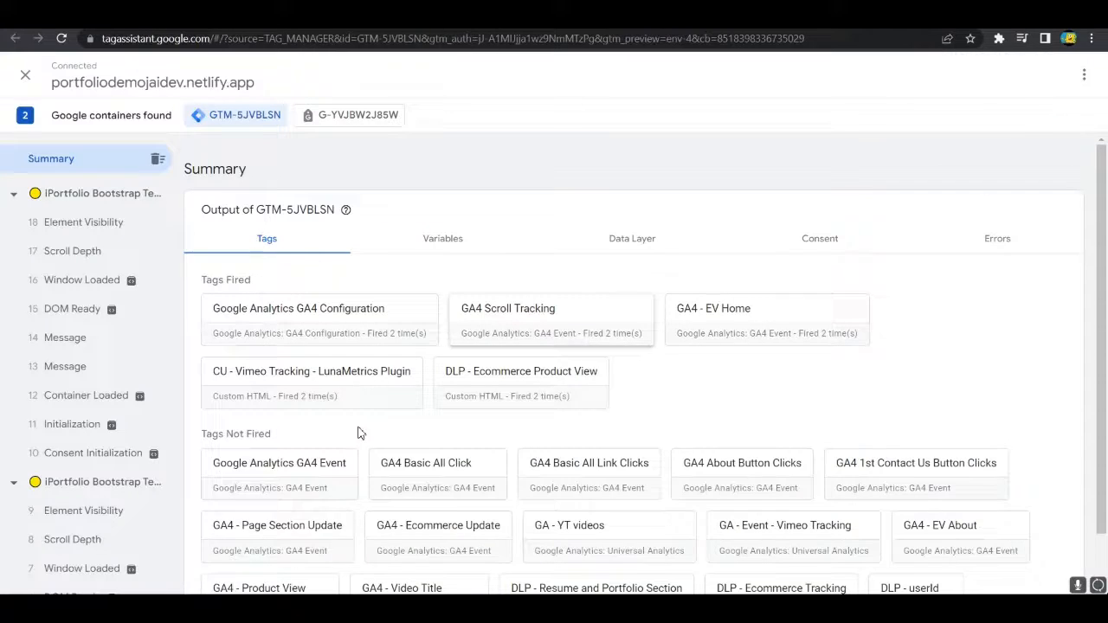
{"action": "left_click", "coordinate": [82, 397]}
{"action": "left_click", "coordinate": [441, 320]}
{"action": "scroll", "coordinate": [606, 472], "scroll_direction": "down", "scroll_amount": 3}
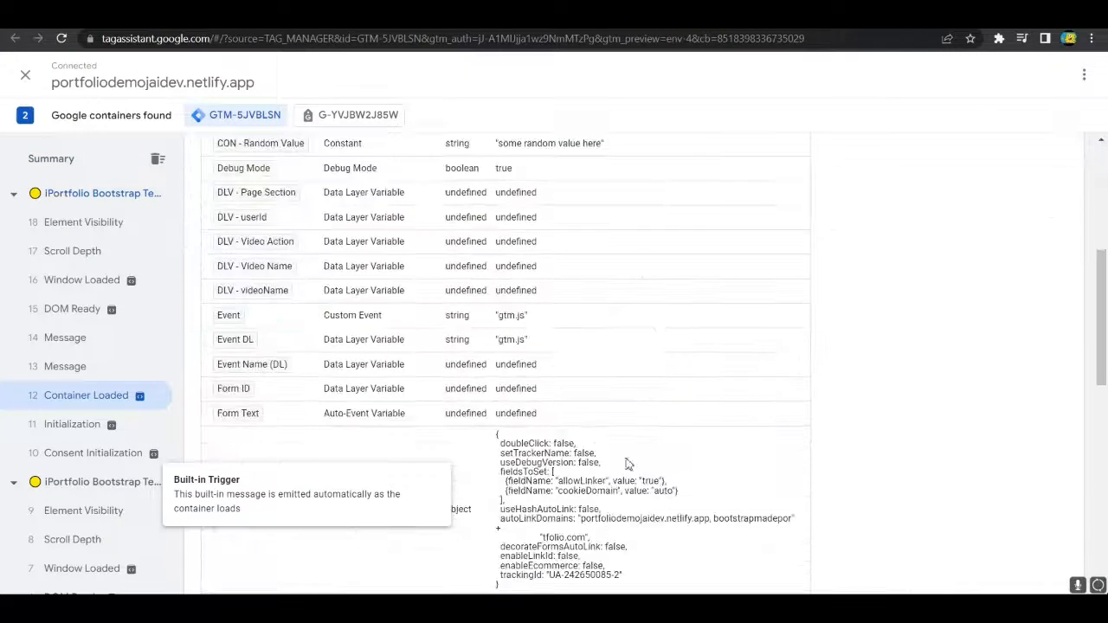
{"action": "scroll", "coordinate": [495, 412], "scroll_direction": "down", "scroll_amount": 8}
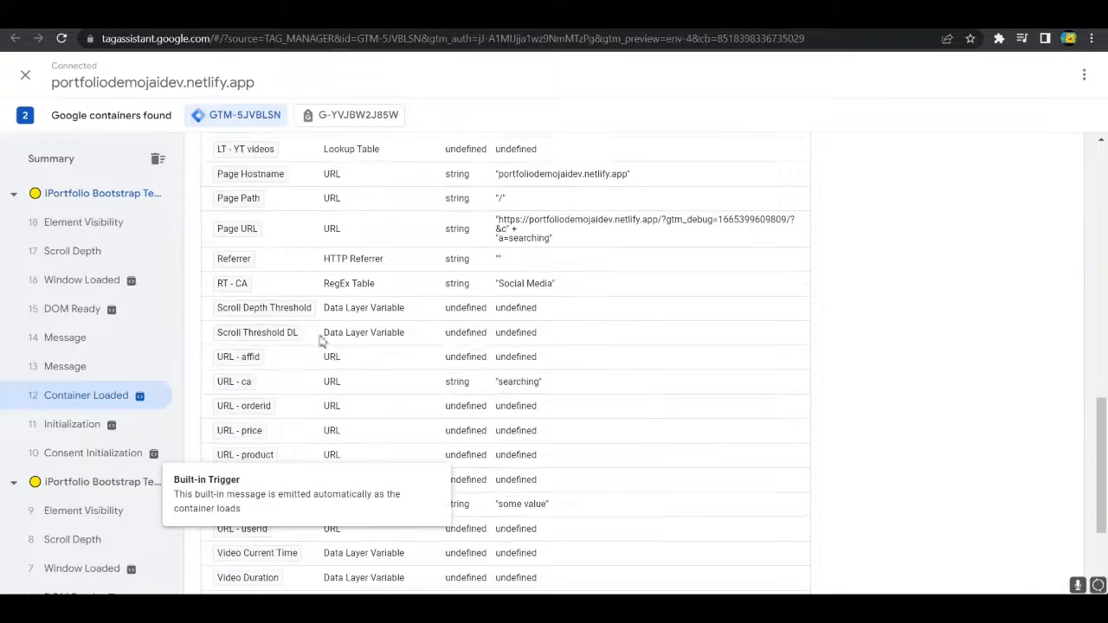
{"action": "left_click_drag", "start_coordinate": [499, 389], "coordinate": [527, 391]}
{"action": "left_click", "coordinate": [539, 391]}
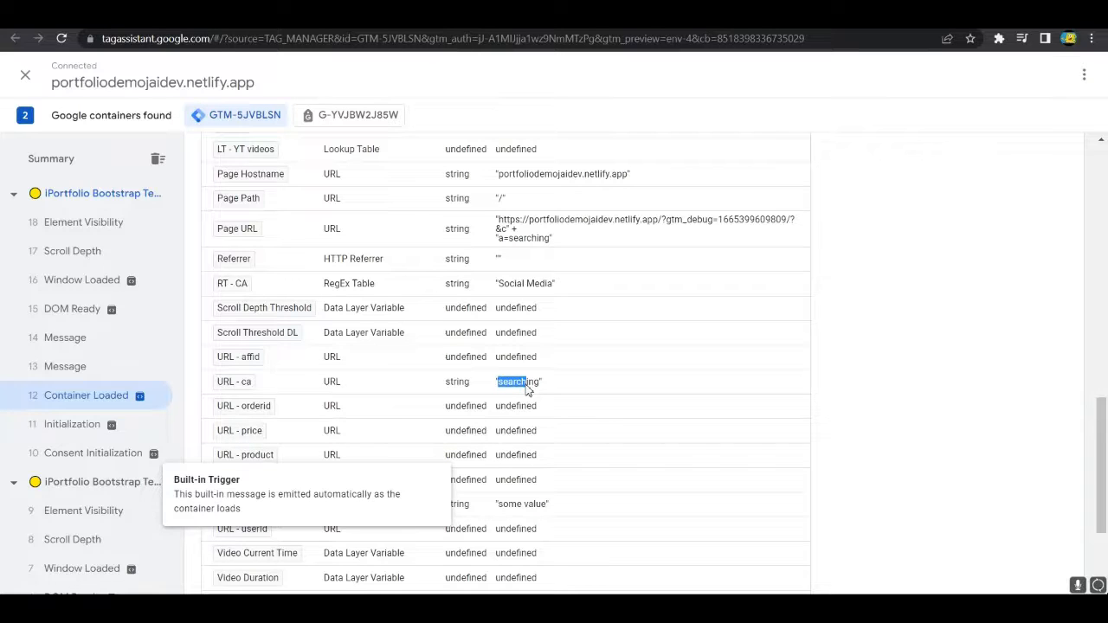
{"action": "left_click", "coordinate": [526, 337]}
{"action": "left_click_drag", "start_coordinate": [500, 290], "coordinate": [549, 289]}
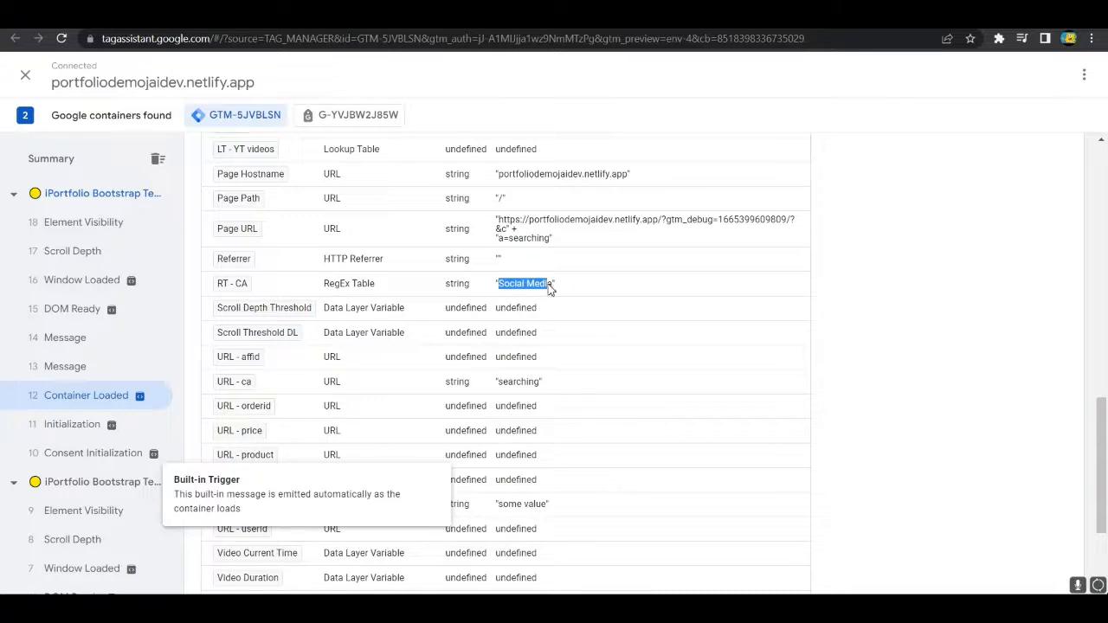
{"action": "left_click", "coordinate": [549, 289]}
Back in Tag Manager, review RT - CA's pattern row and advanced settings, and close the variable without changes.
{"action": "left_click", "coordinate": [381, 13]}
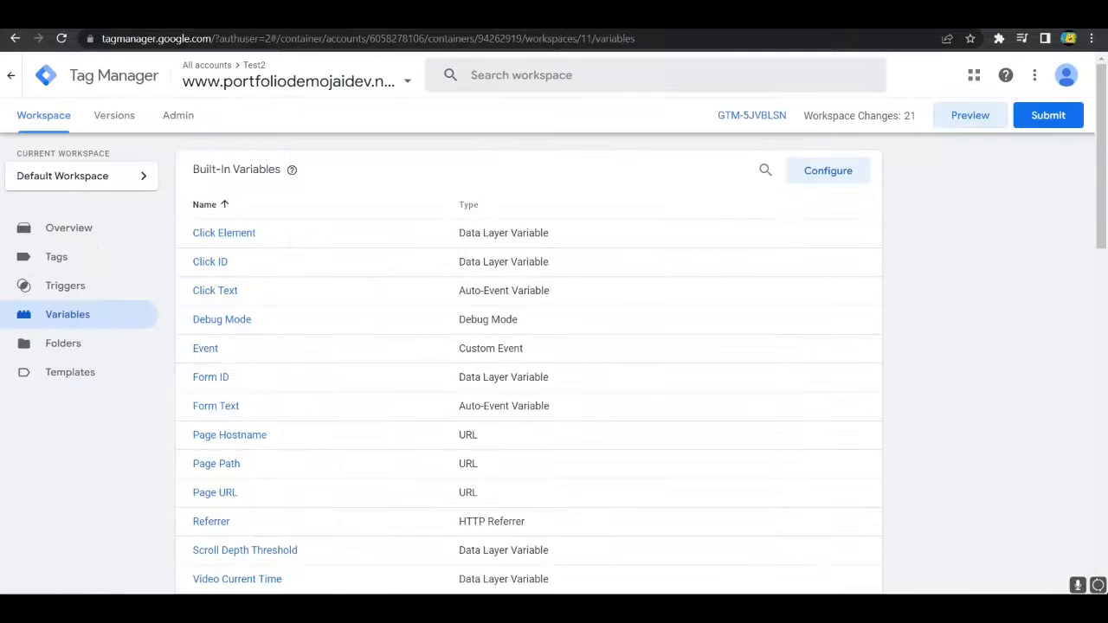
{"action": "left_click", "coordinate": [554, 14]}
{"action": "left_click", "coordinate": [381, 14]}
{"action": "scroll", "coordinate": [594, 343], "scroll_direction": "down", "scroll_amount": 9}
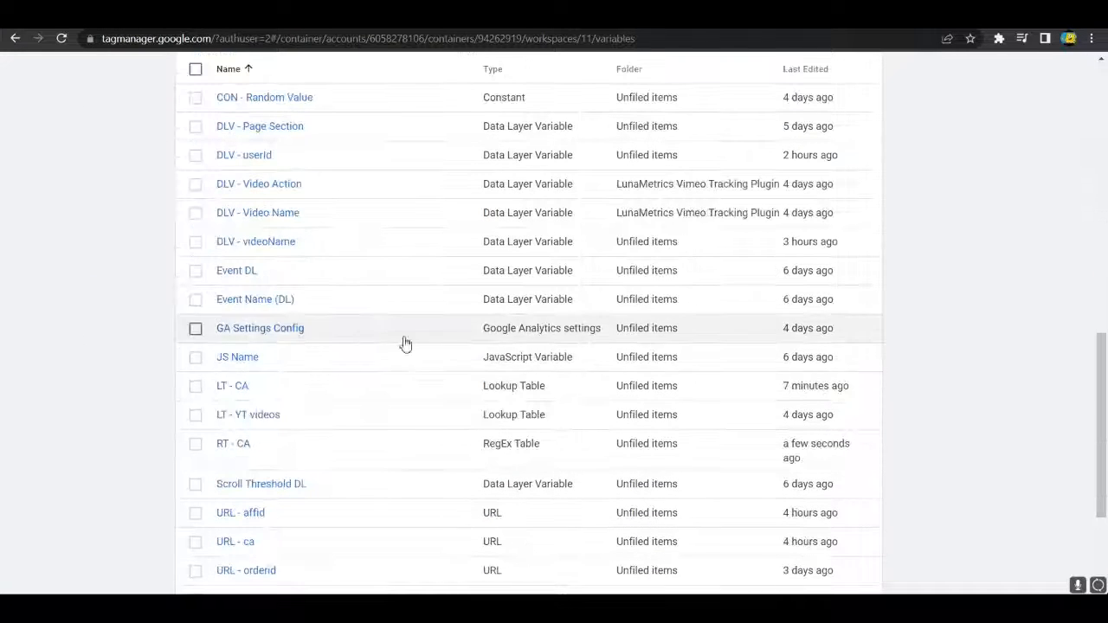
{"action": "scroll", "coordinate": [405, 343], "scroll_direction": "down", "scroll_amount": 2}
{"action": "scroll", "coordinate": [378, 329], "scroll_direction": "up", "scroll_amount": 1}
{"action": "left_click", "coordinate": [229, 327]}
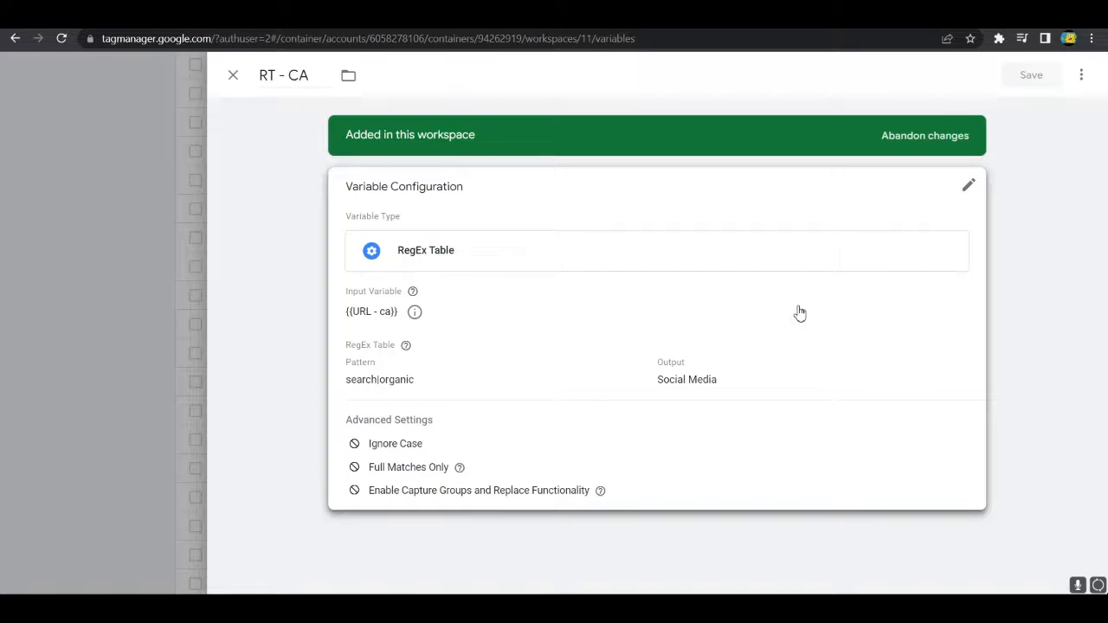
{"action": "left_click", "coordinate": [946, 201]}
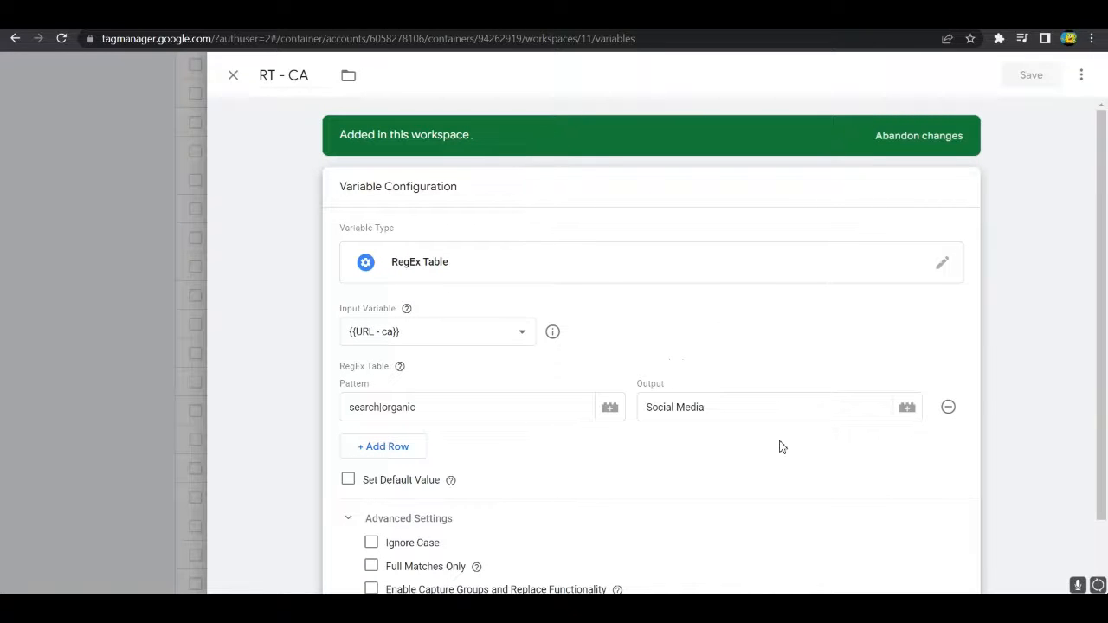
{"action": "scroll", "coordinate": [774, 344], "scroll_direction": "down", "scroll_amount": 1}
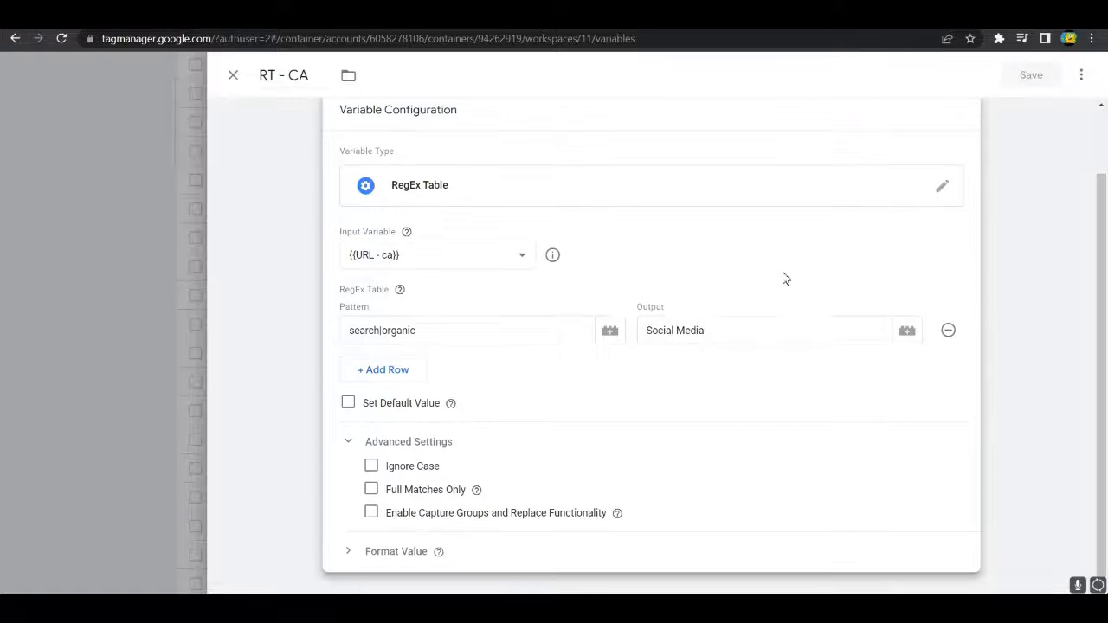
{"action": "scroll", "coordinate": [971, 187], "scroll_direction": "up", "scroll_amount": 1}
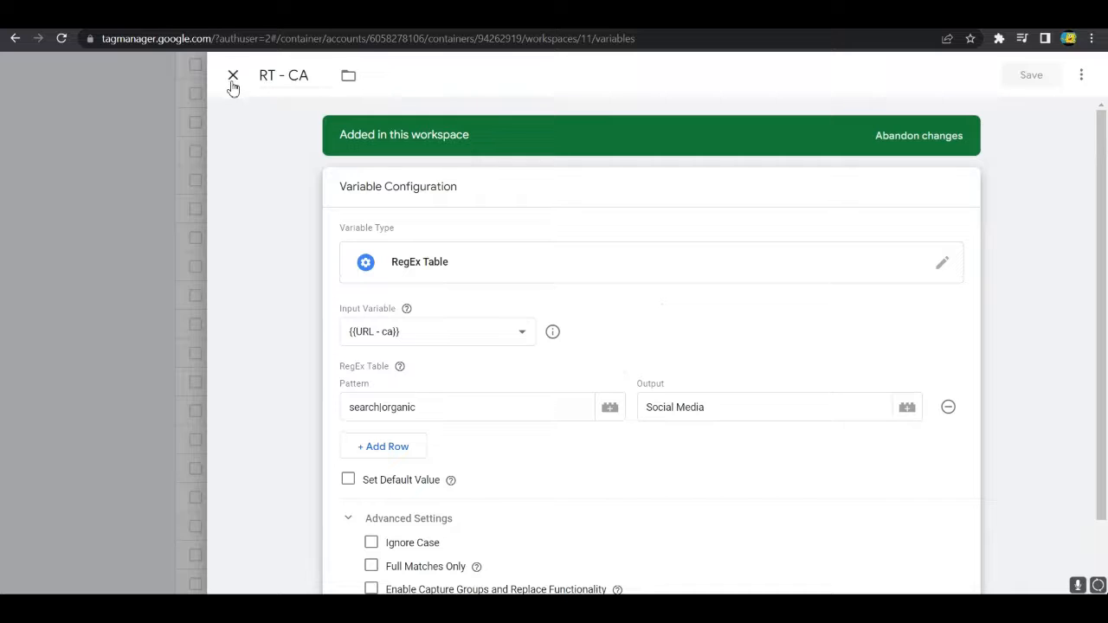
{"action": "left_click", "coordinate": [233, 77]}
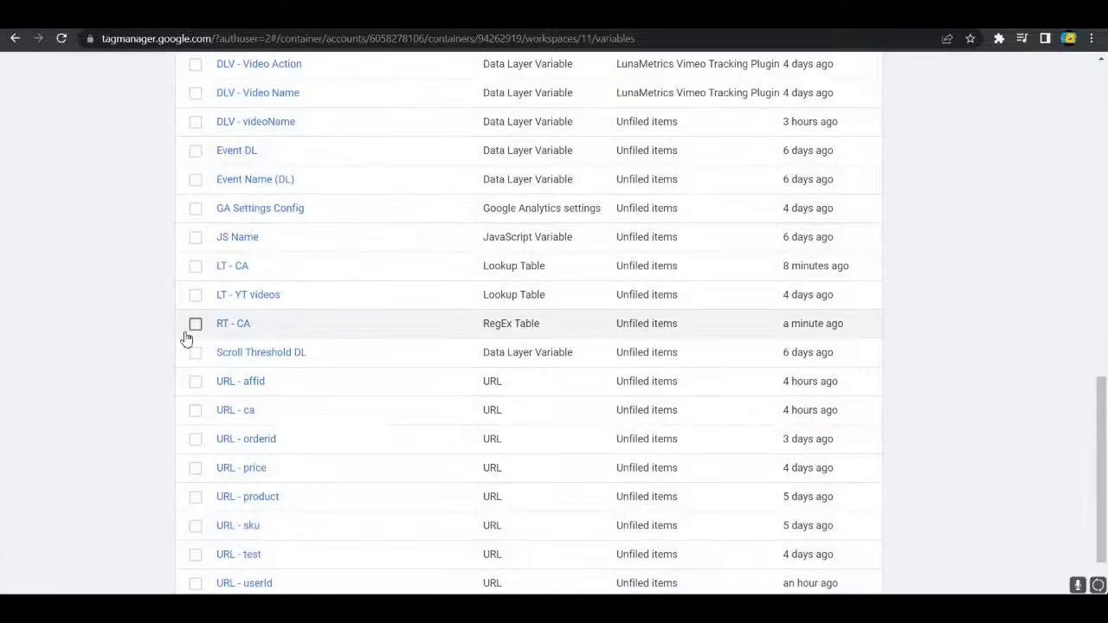